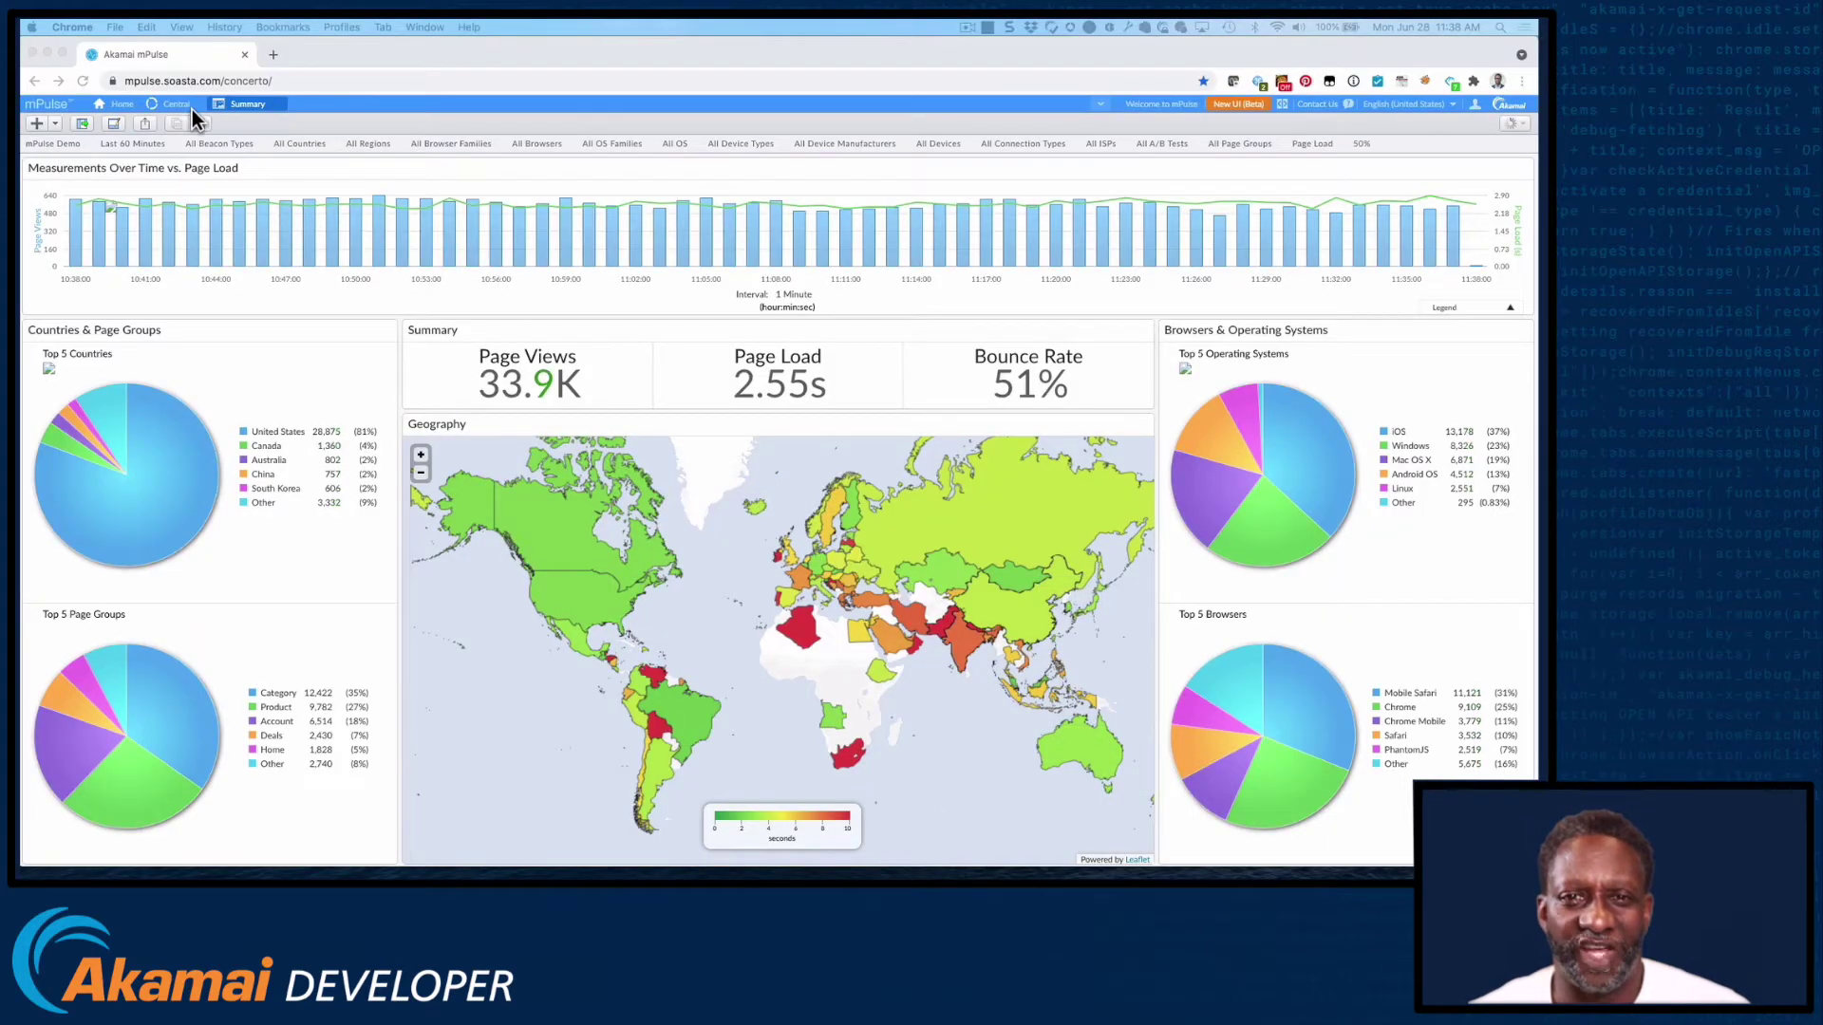
# Open the list of dashboards in Central and sort it by last modified date
pyautogui.click(188, 110)
pyautogui.click(177, 105)
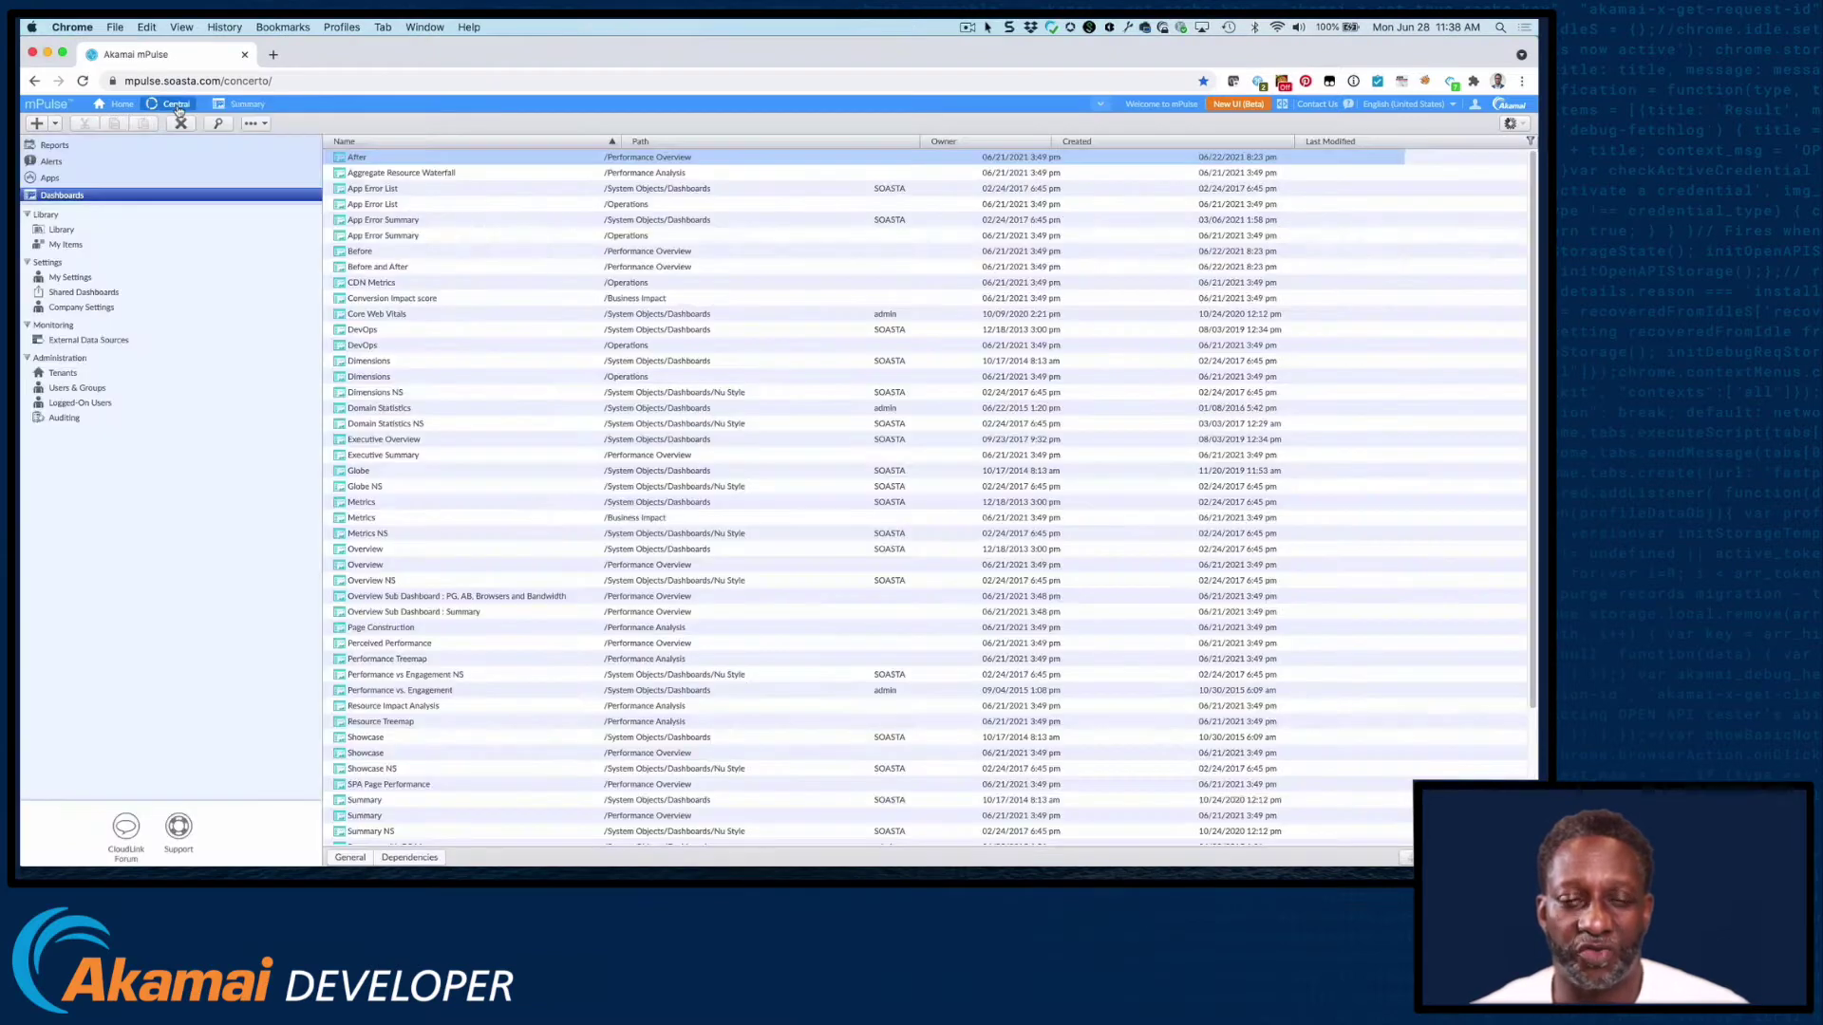
pyautogui.click(72, 197)
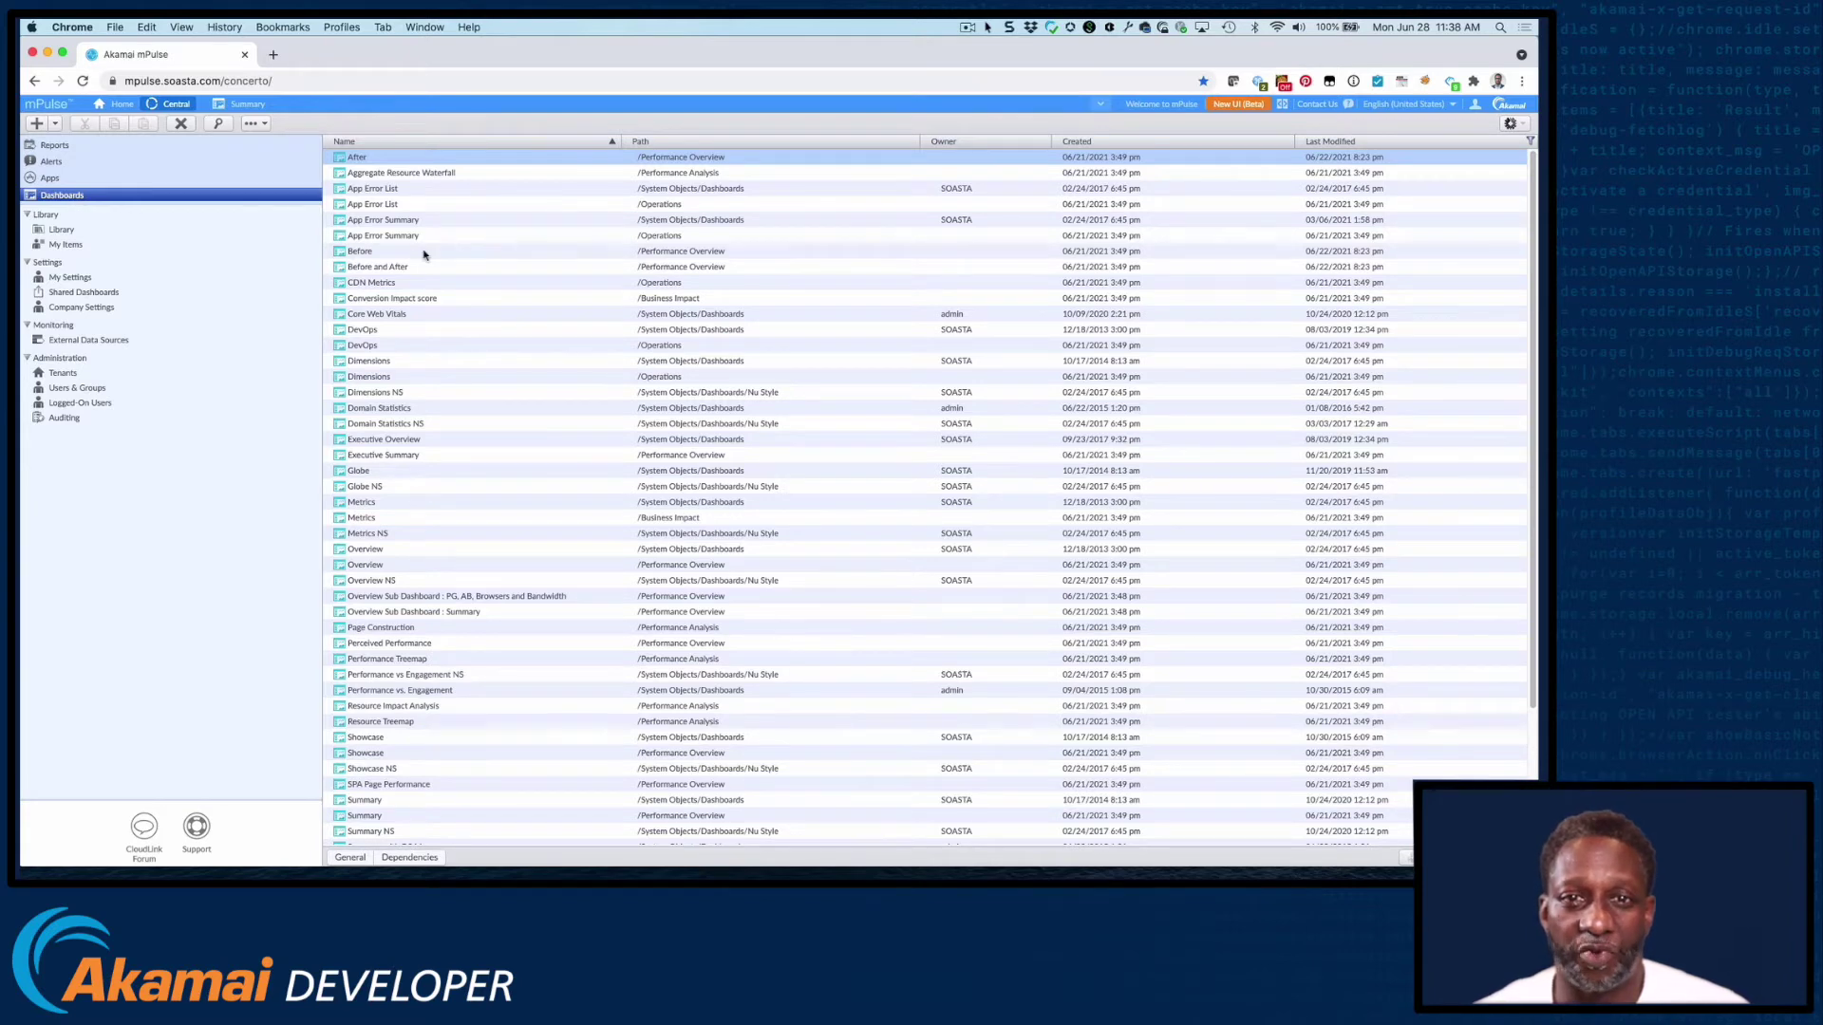
pyautogui.click(1328, 143)
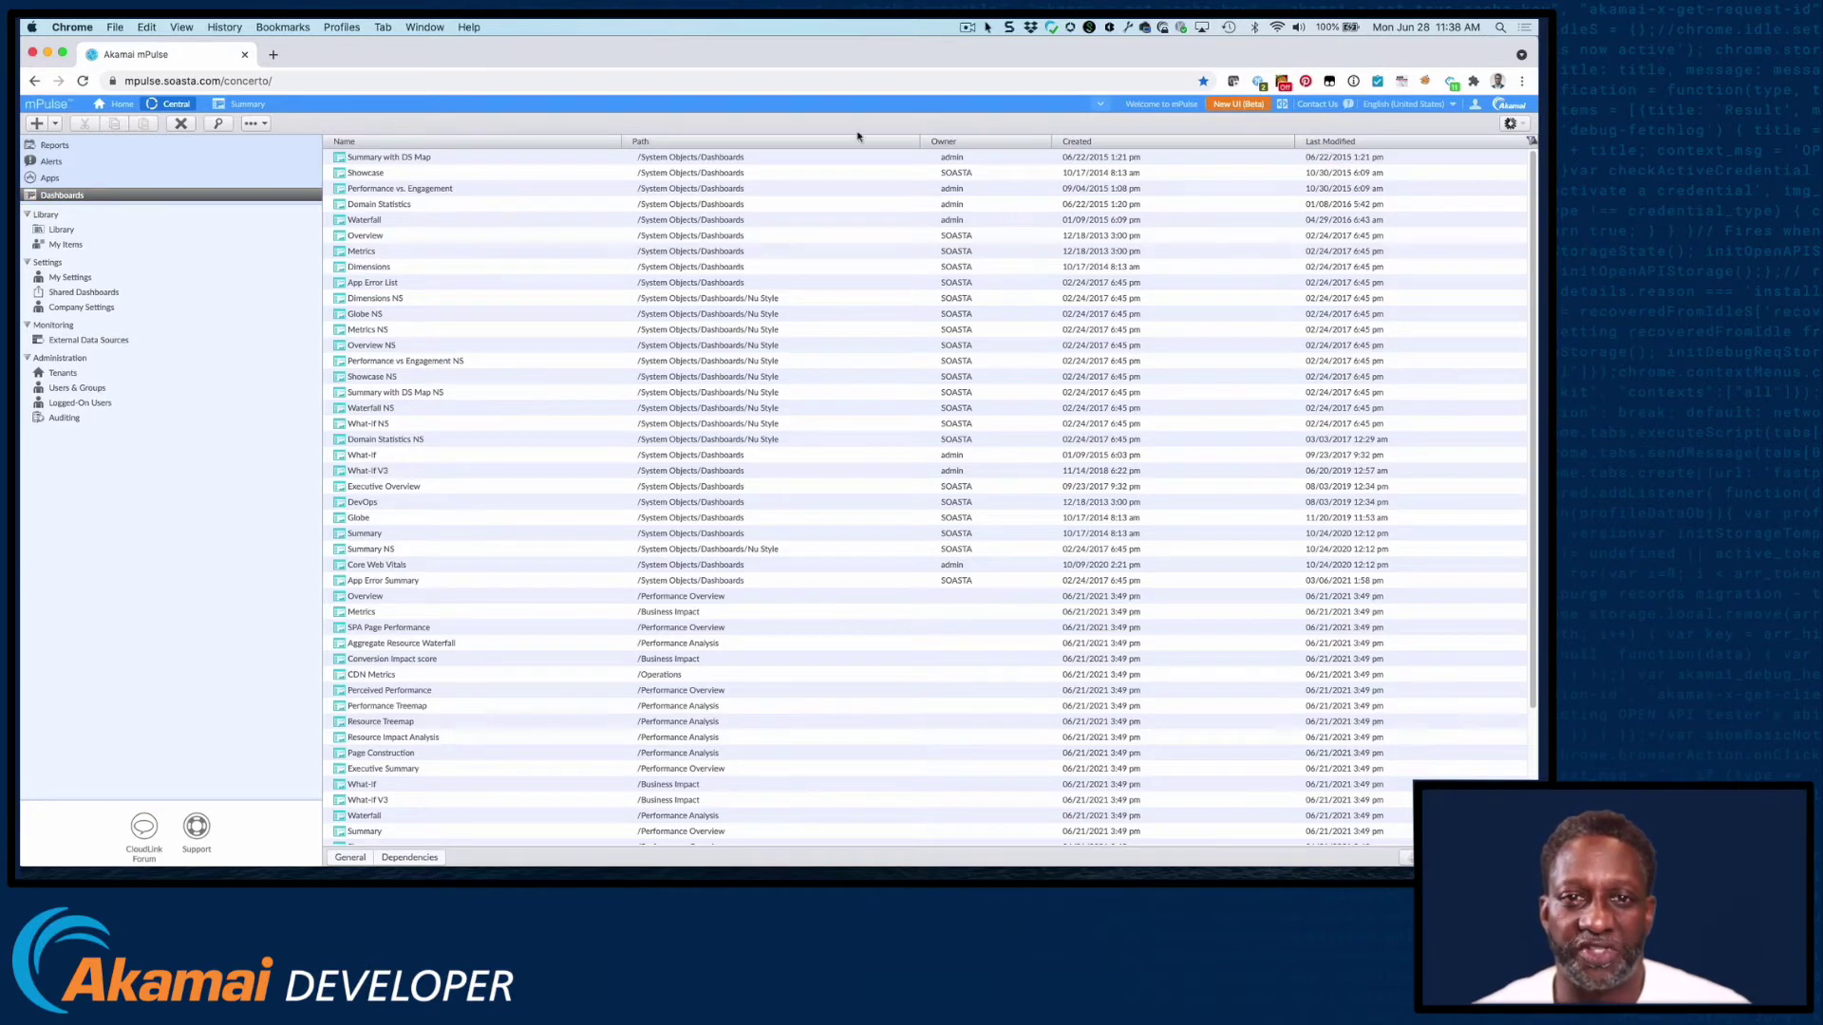
# Open the Library and browse its Performance Overview folder
pyautogui.click(61, 231)
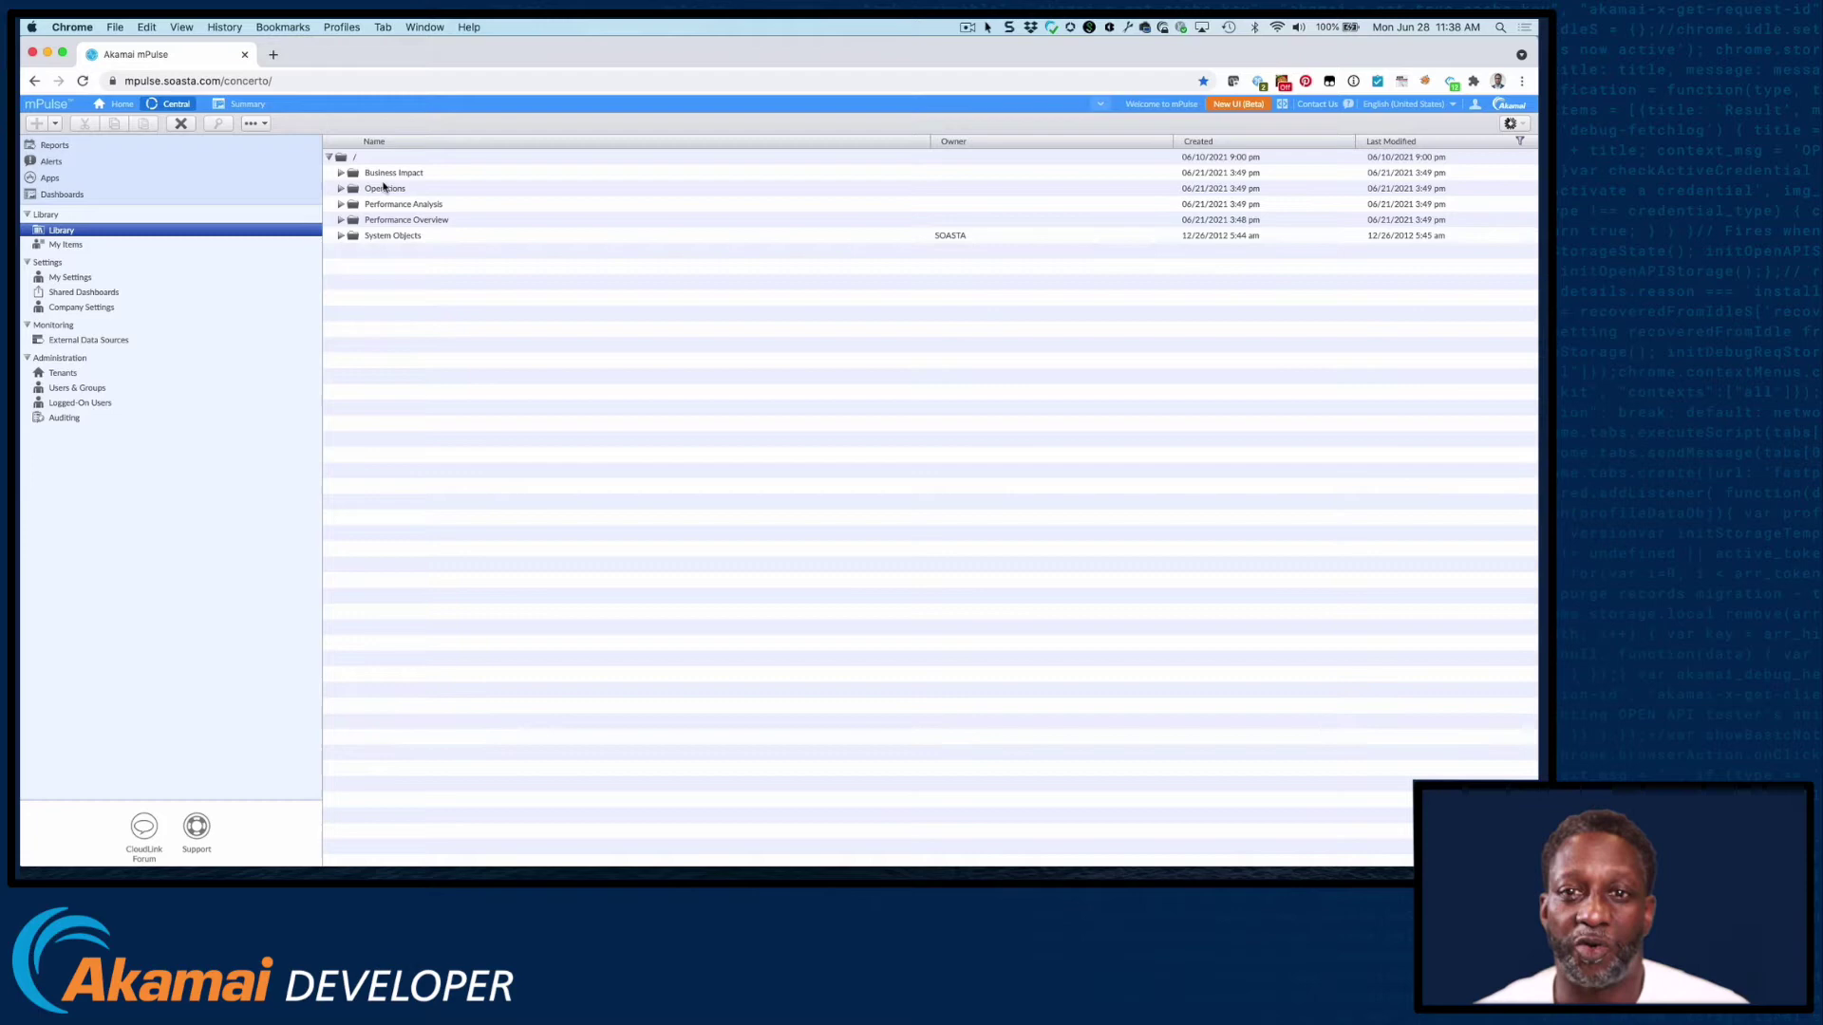
pyautogui.click(341, 220)
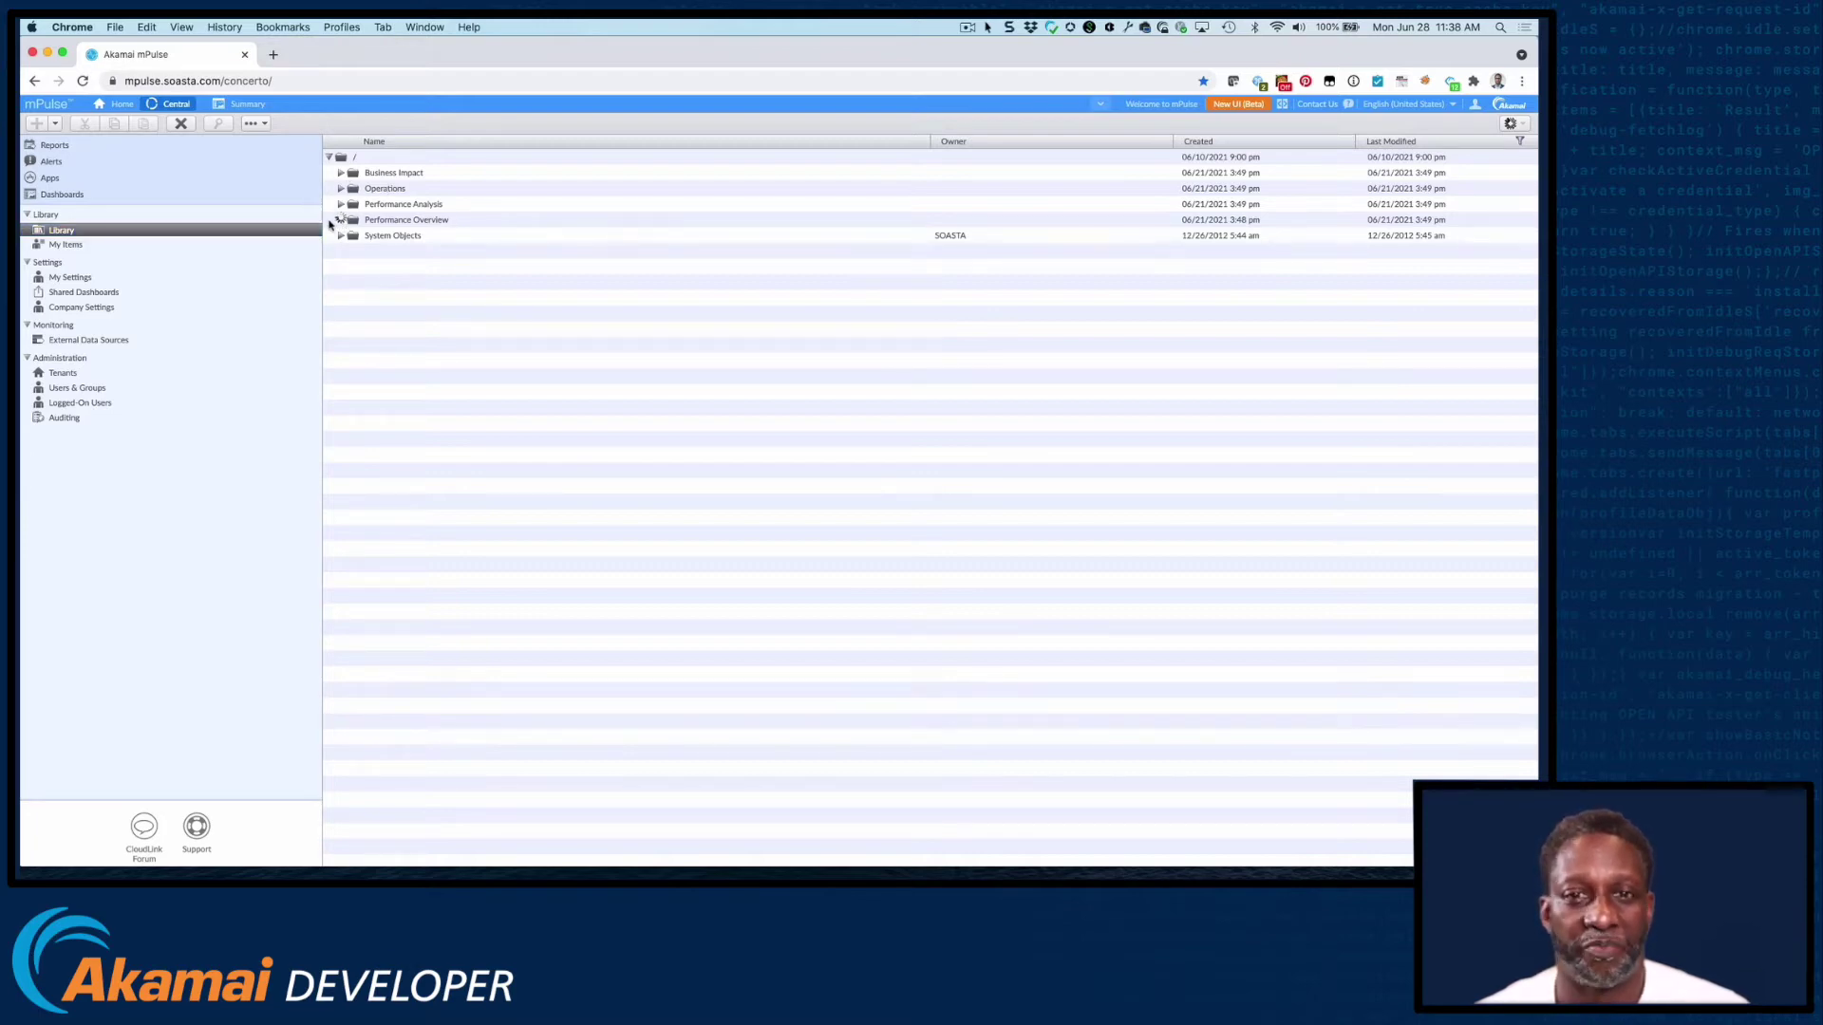
pyautogui.click(340, 220)
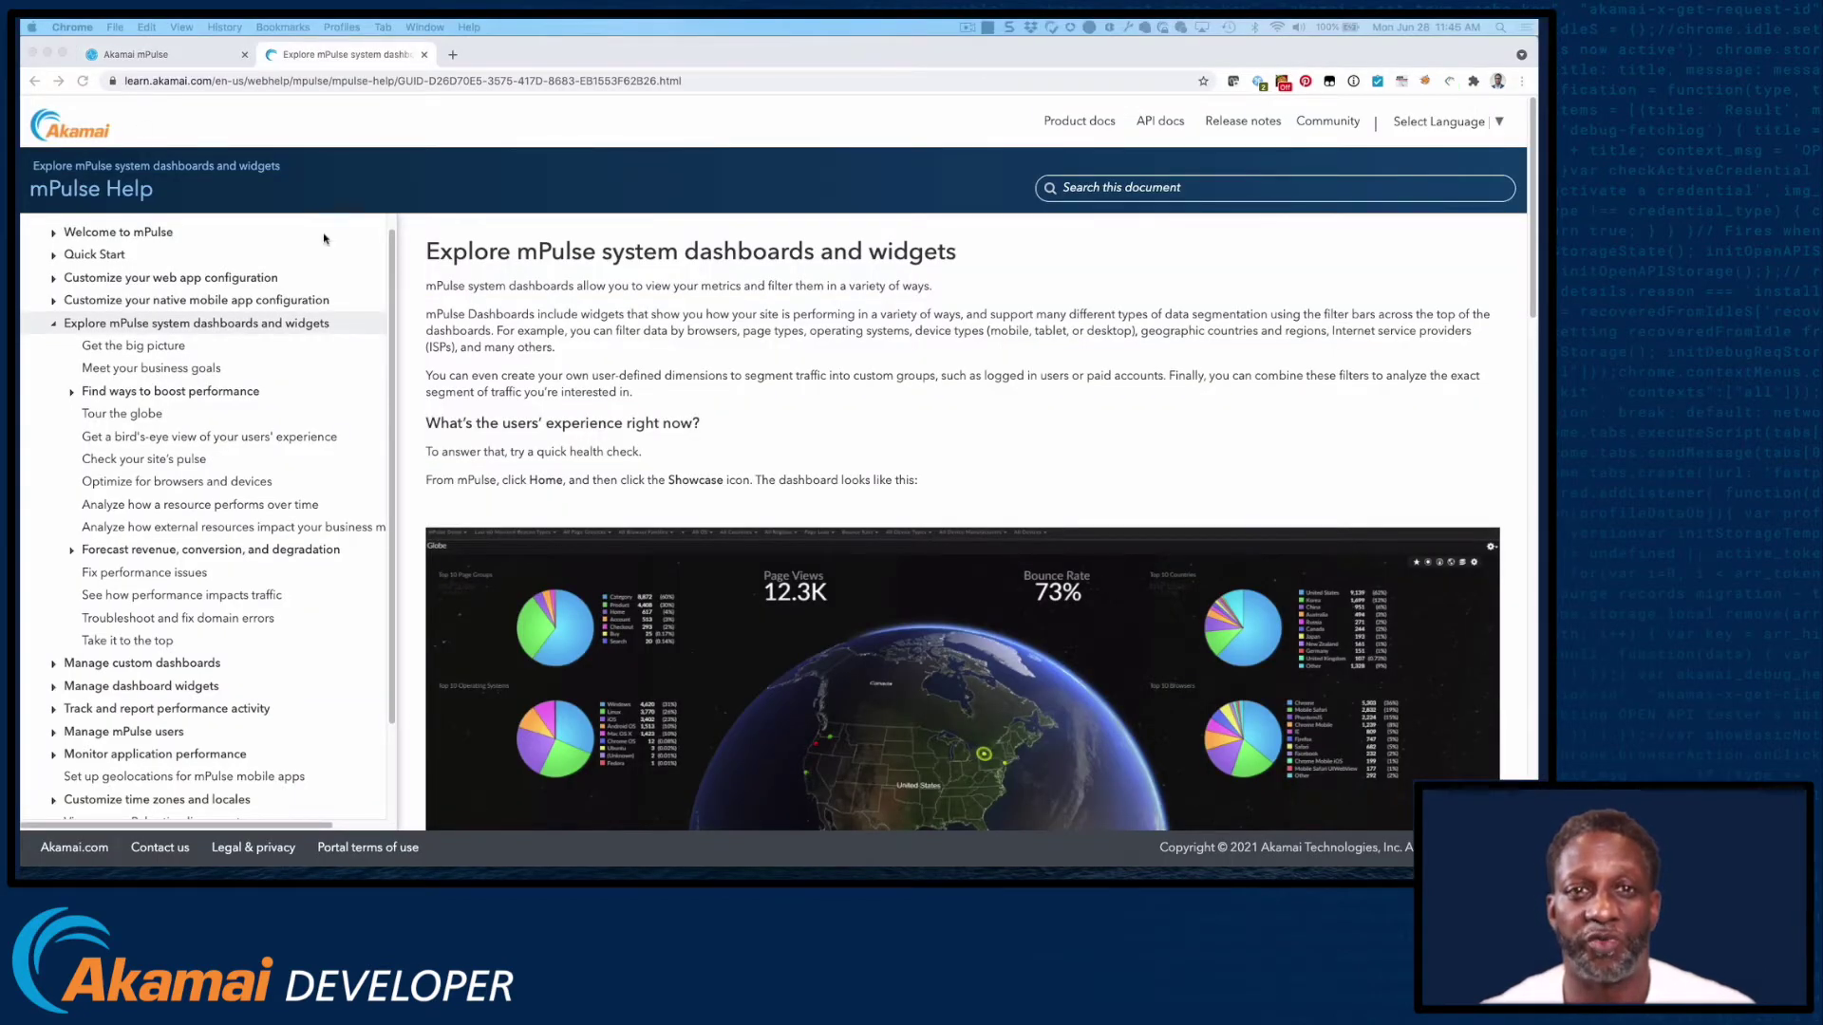
# Read the mPulse Help page on exploring system dashboards and widgets
pyautogui.scroll(-6, 612, 284)
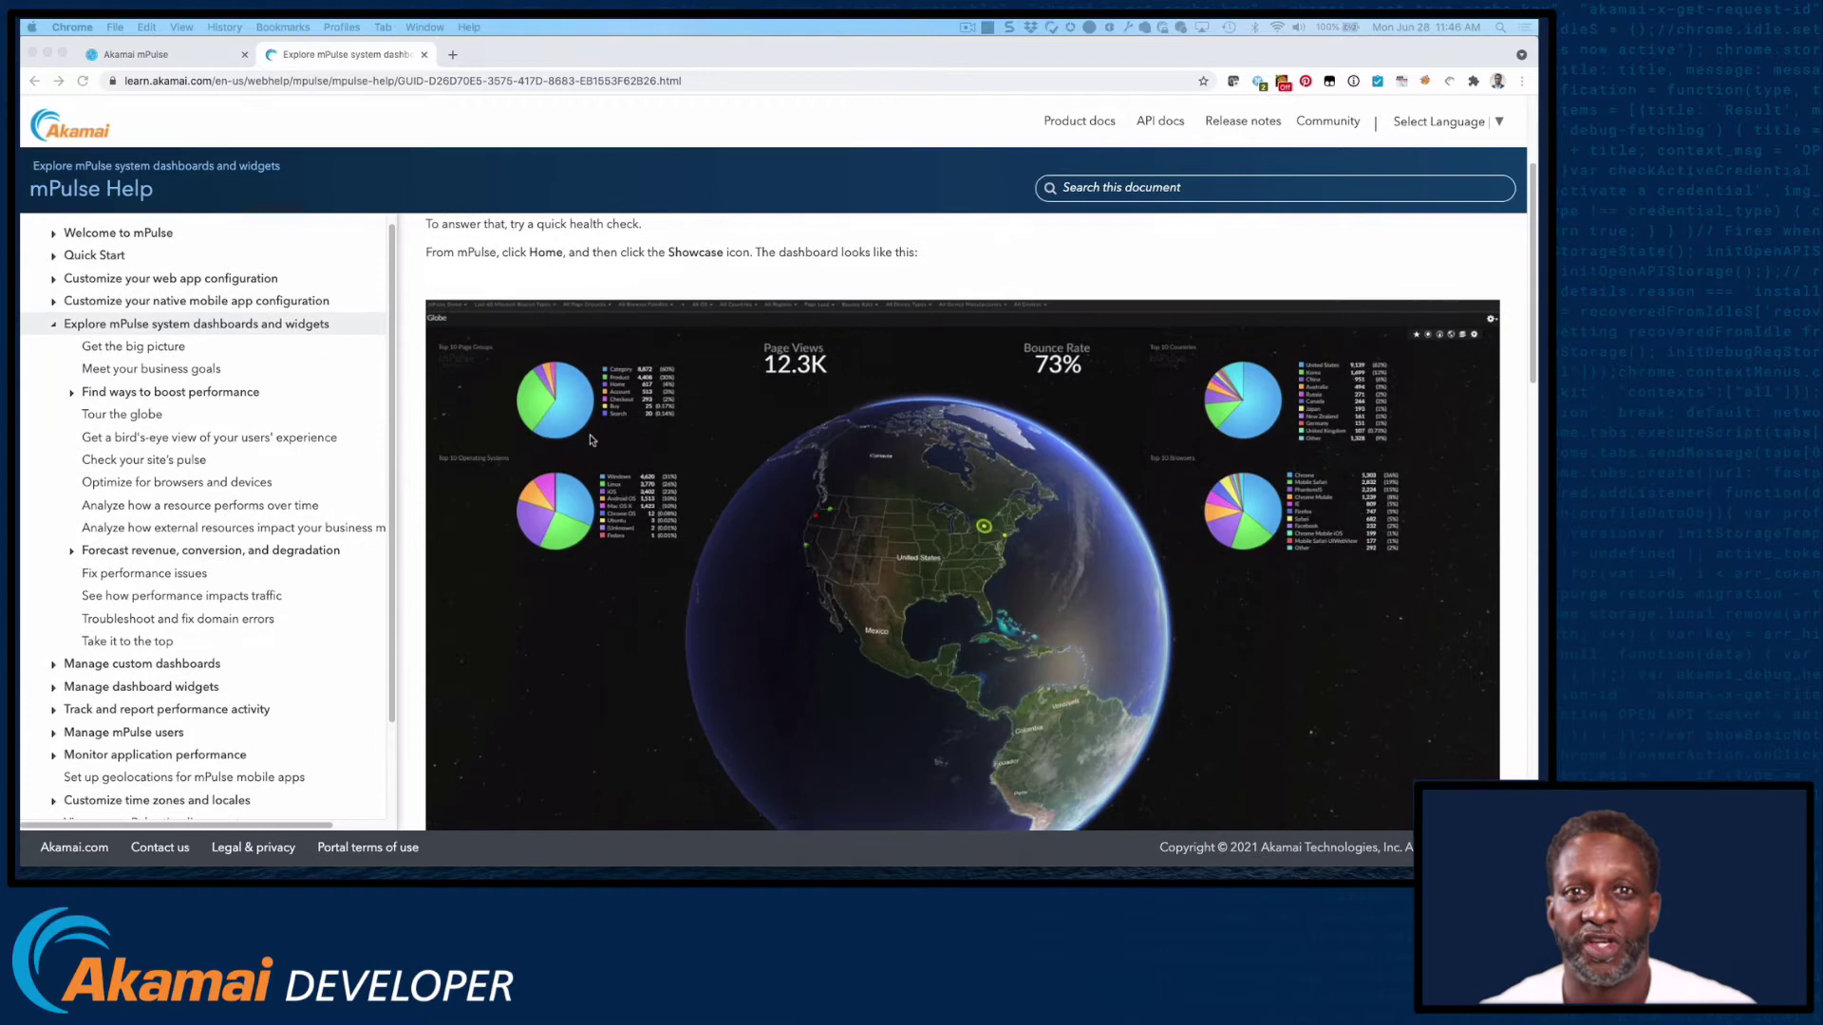
pyautogui.scroll(-5, 589, 441)
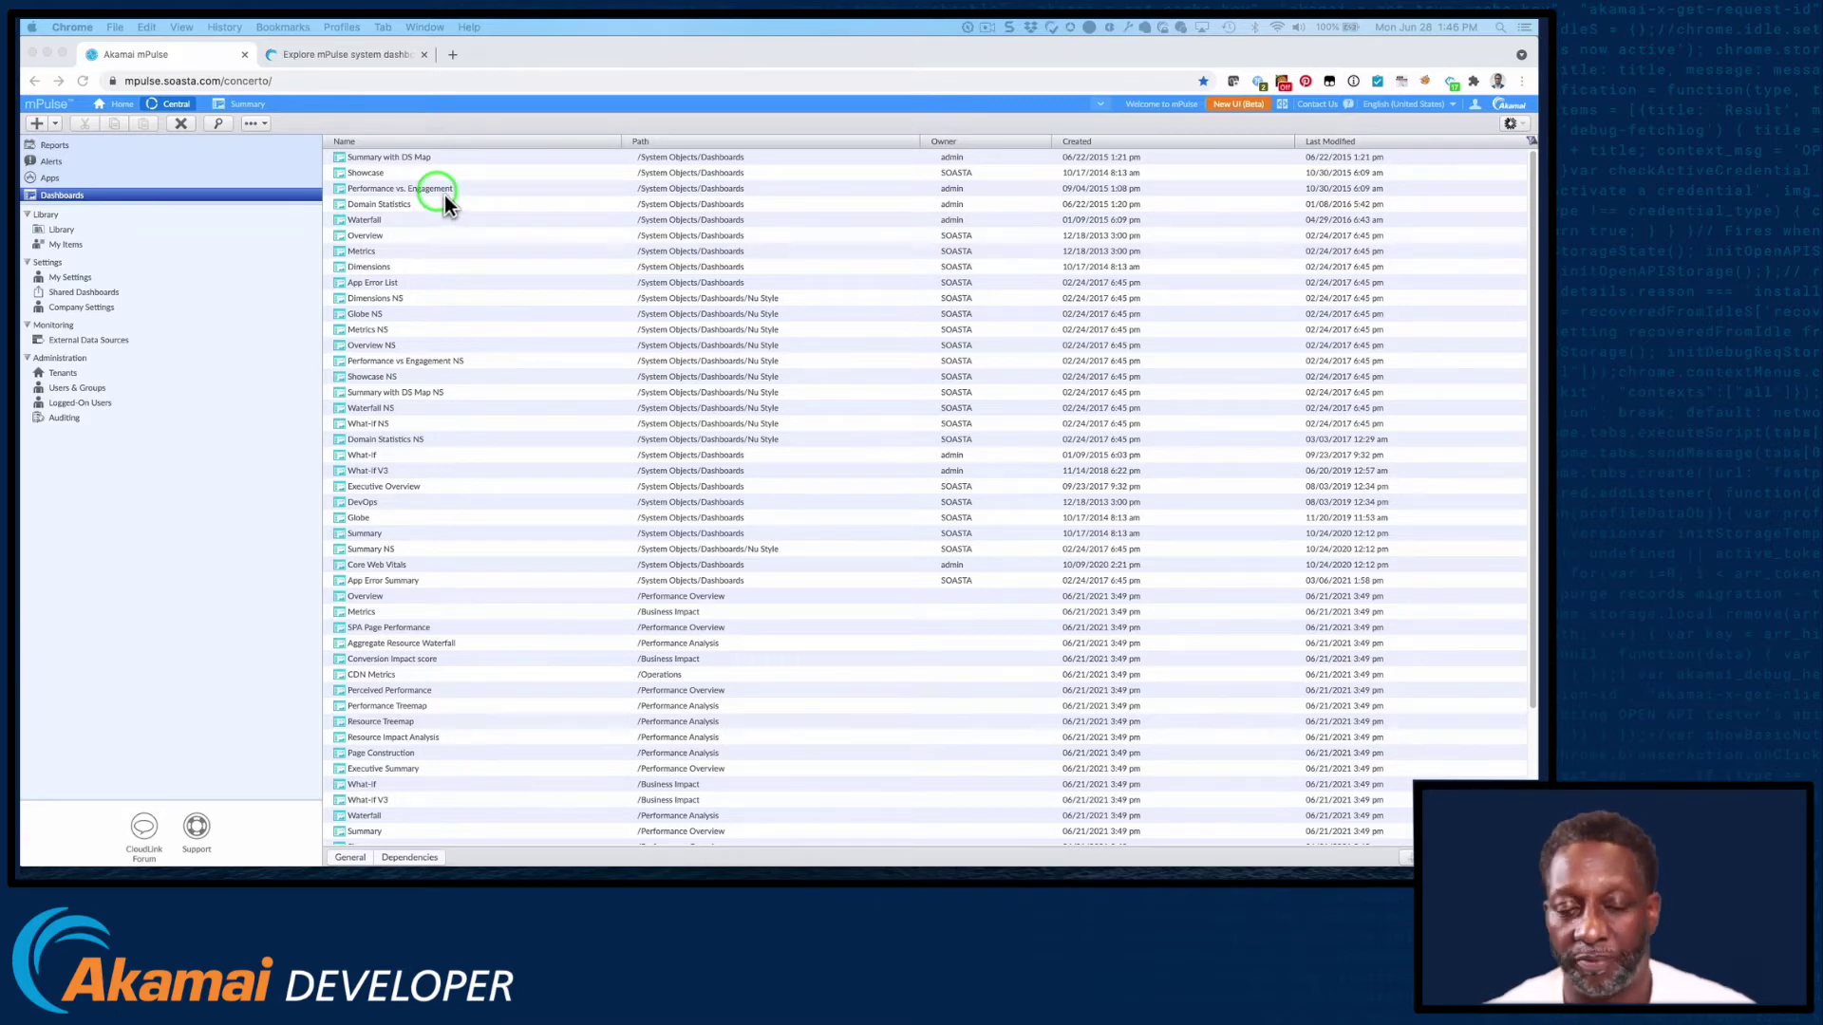
# Check the actions available for the Showcase dashboard, and open the Summary dashboard with its list of widget types shown
pyautogui.rightClick(373, 179)
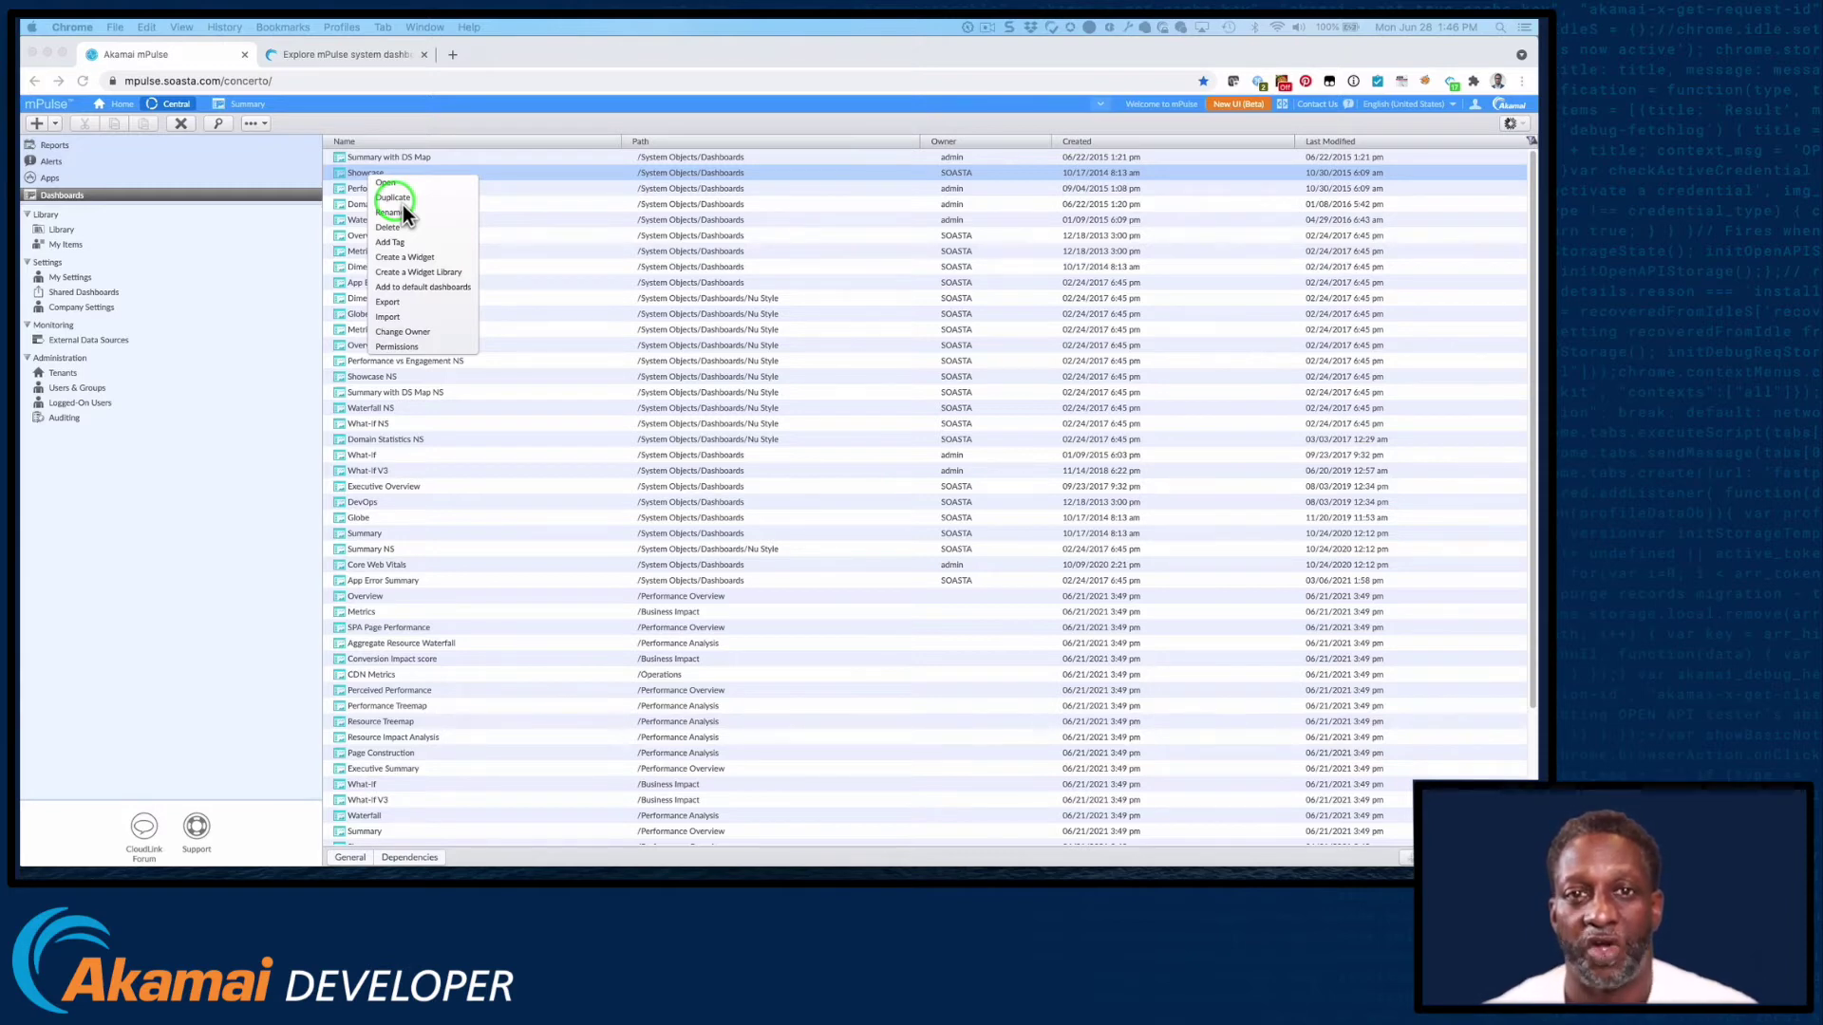
pyautogui.click(249, 106)
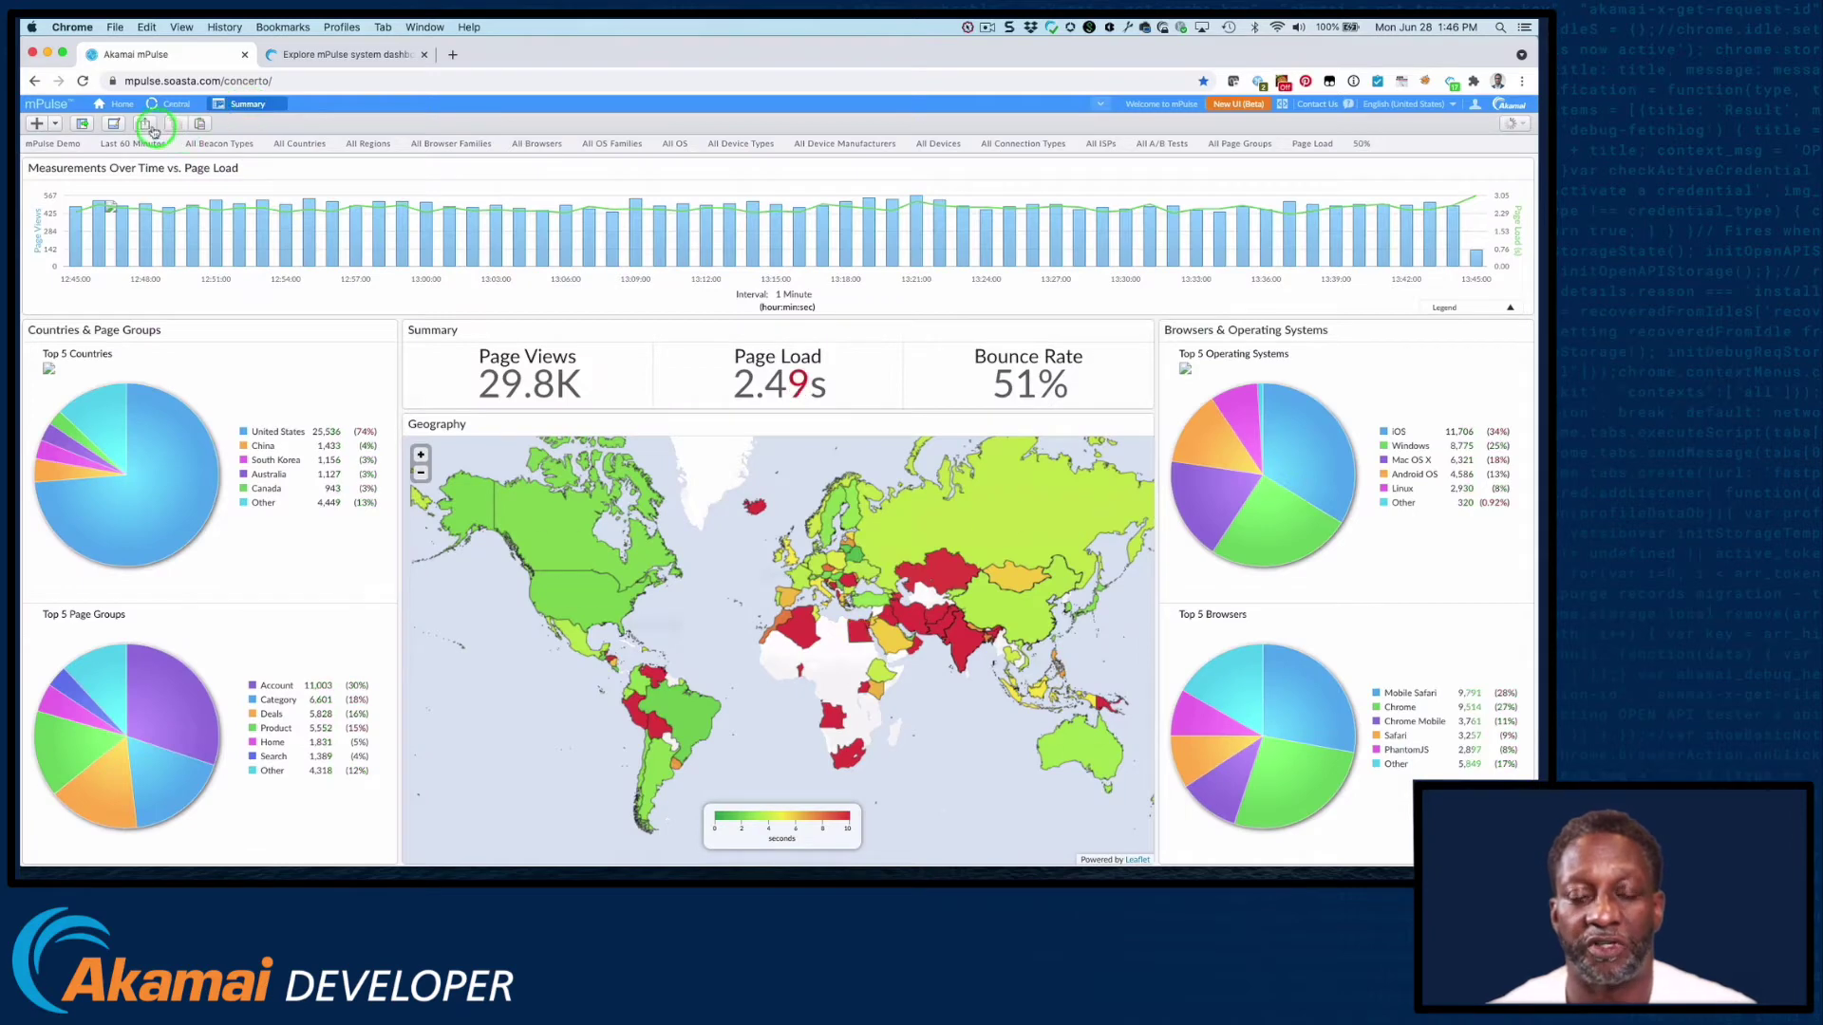
pyautogui.click(117, 126)
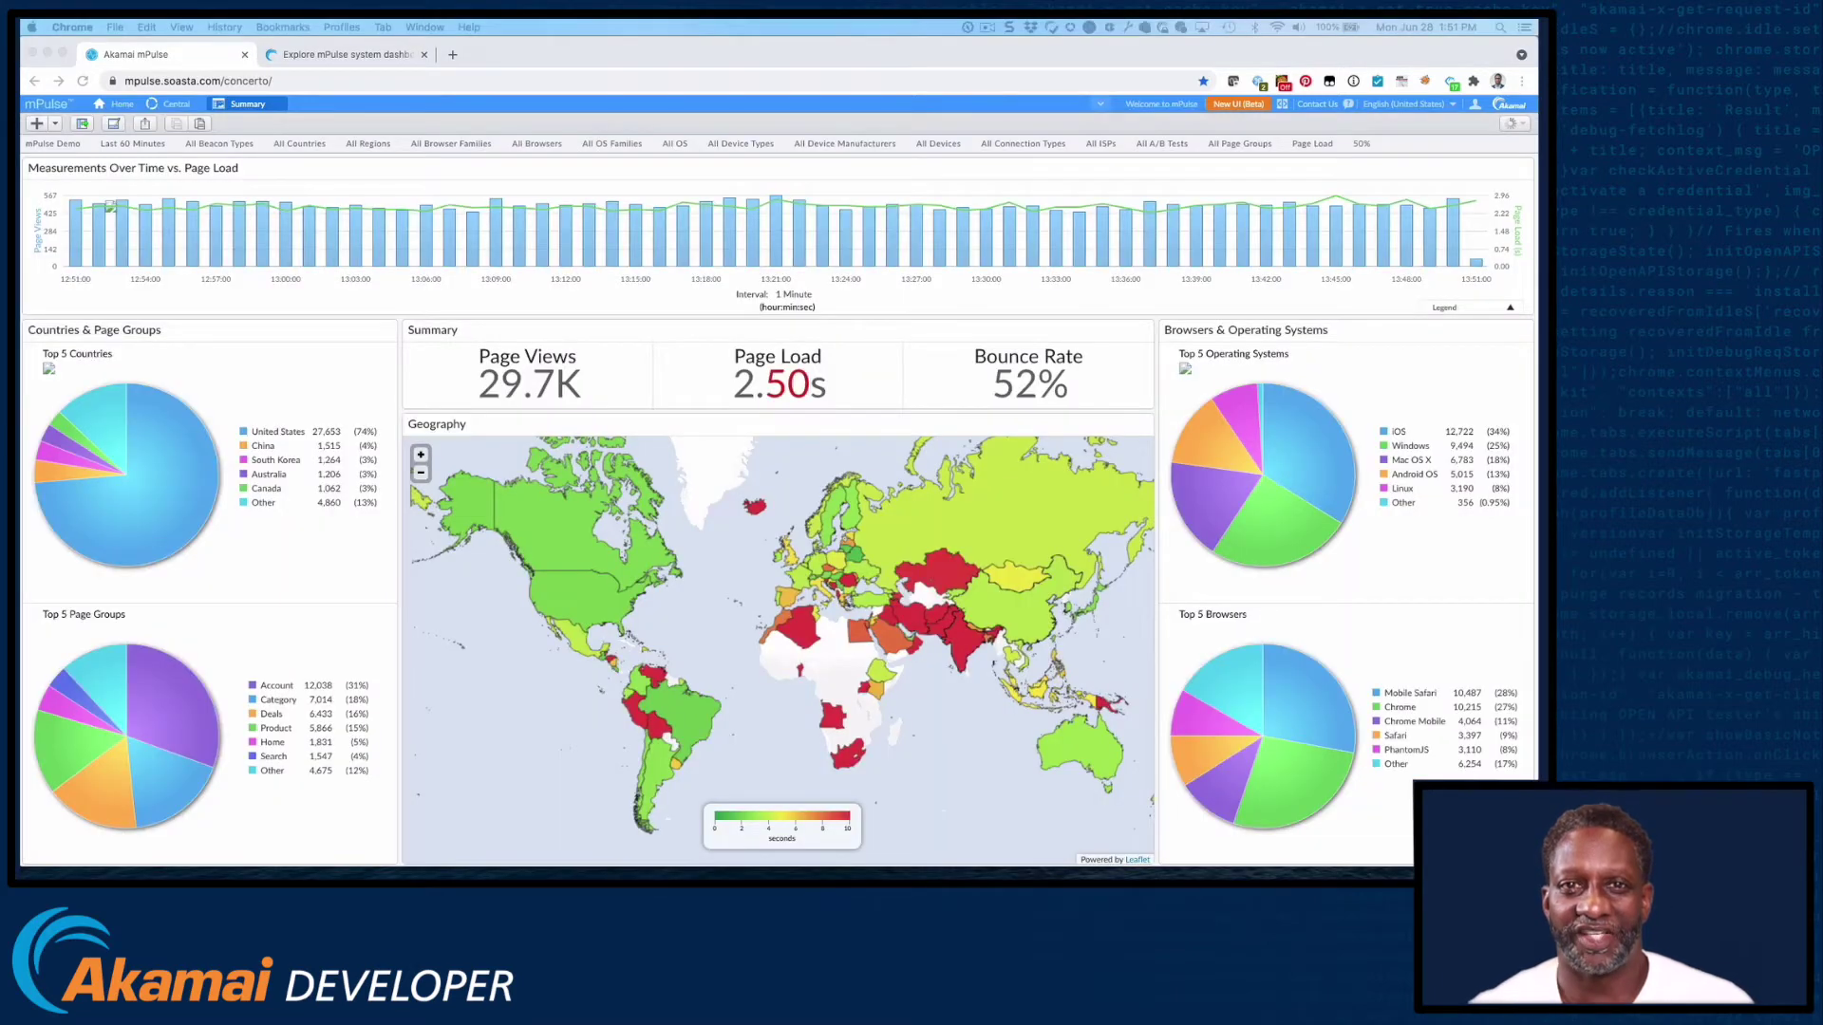
pyautogui.click(222, 64)
pyautogui.click(356, 114)
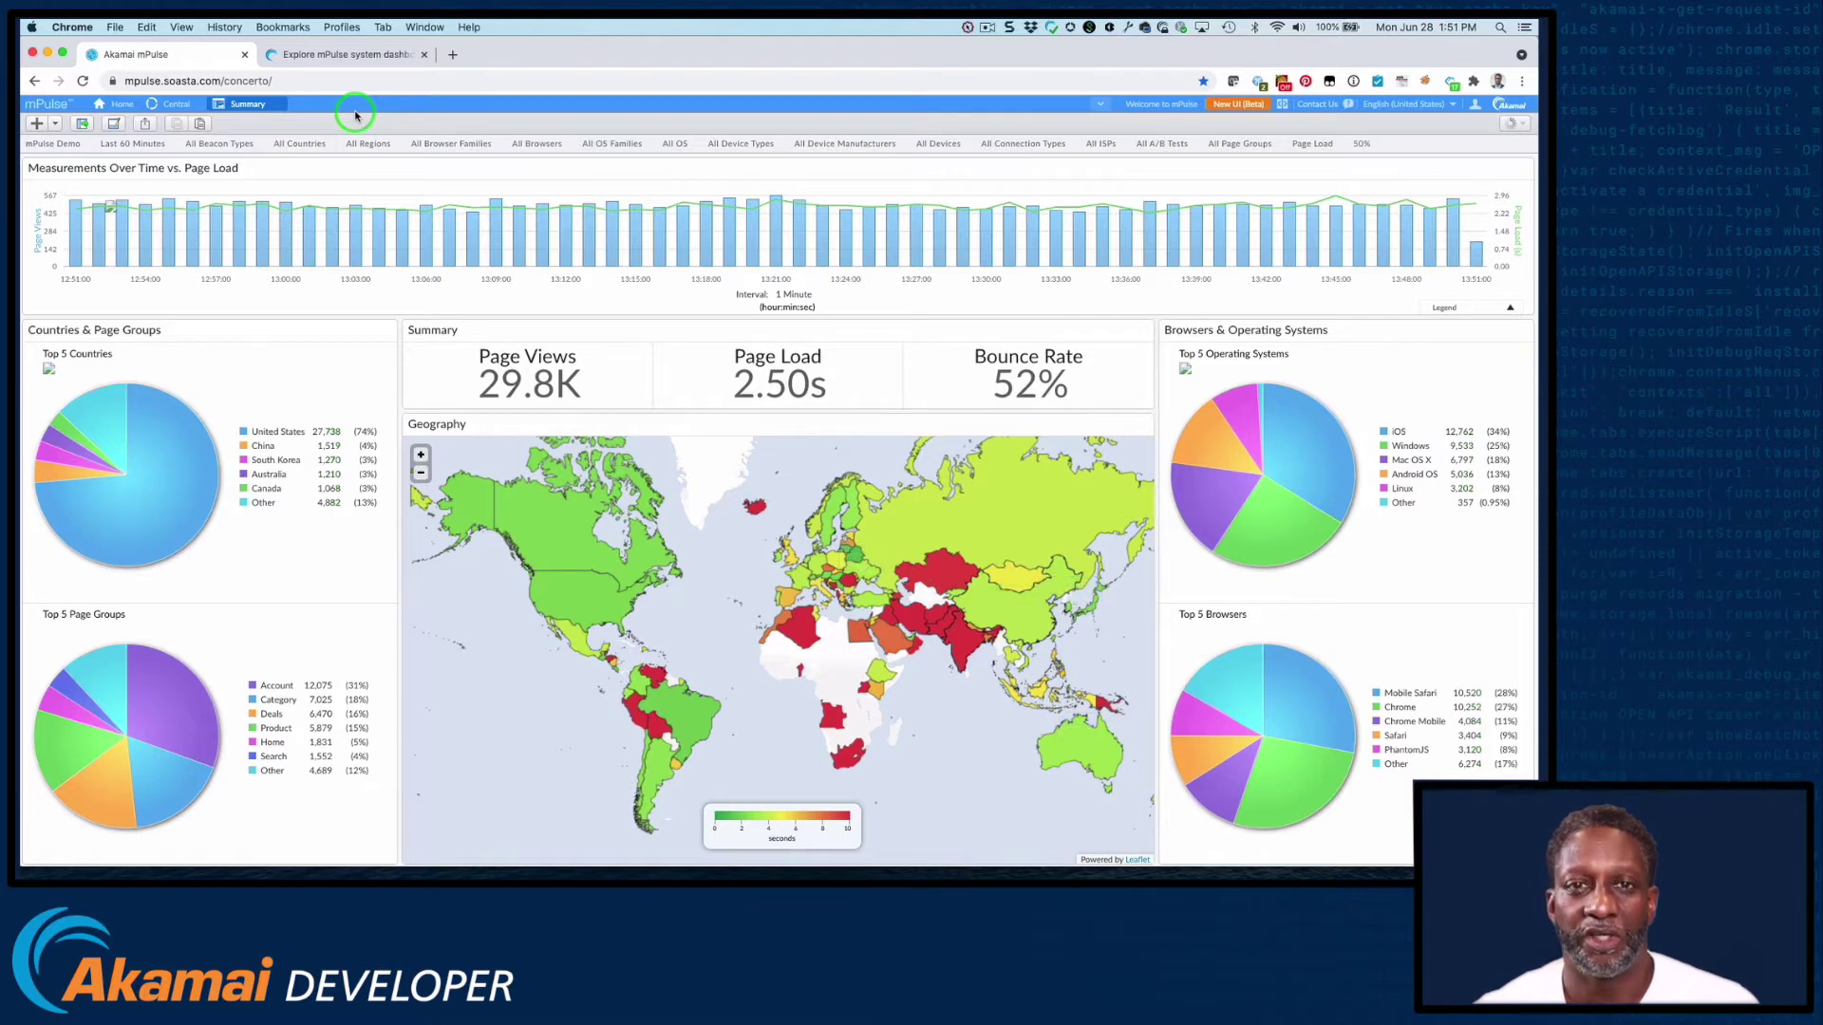
pyautogui.click(83, 123)
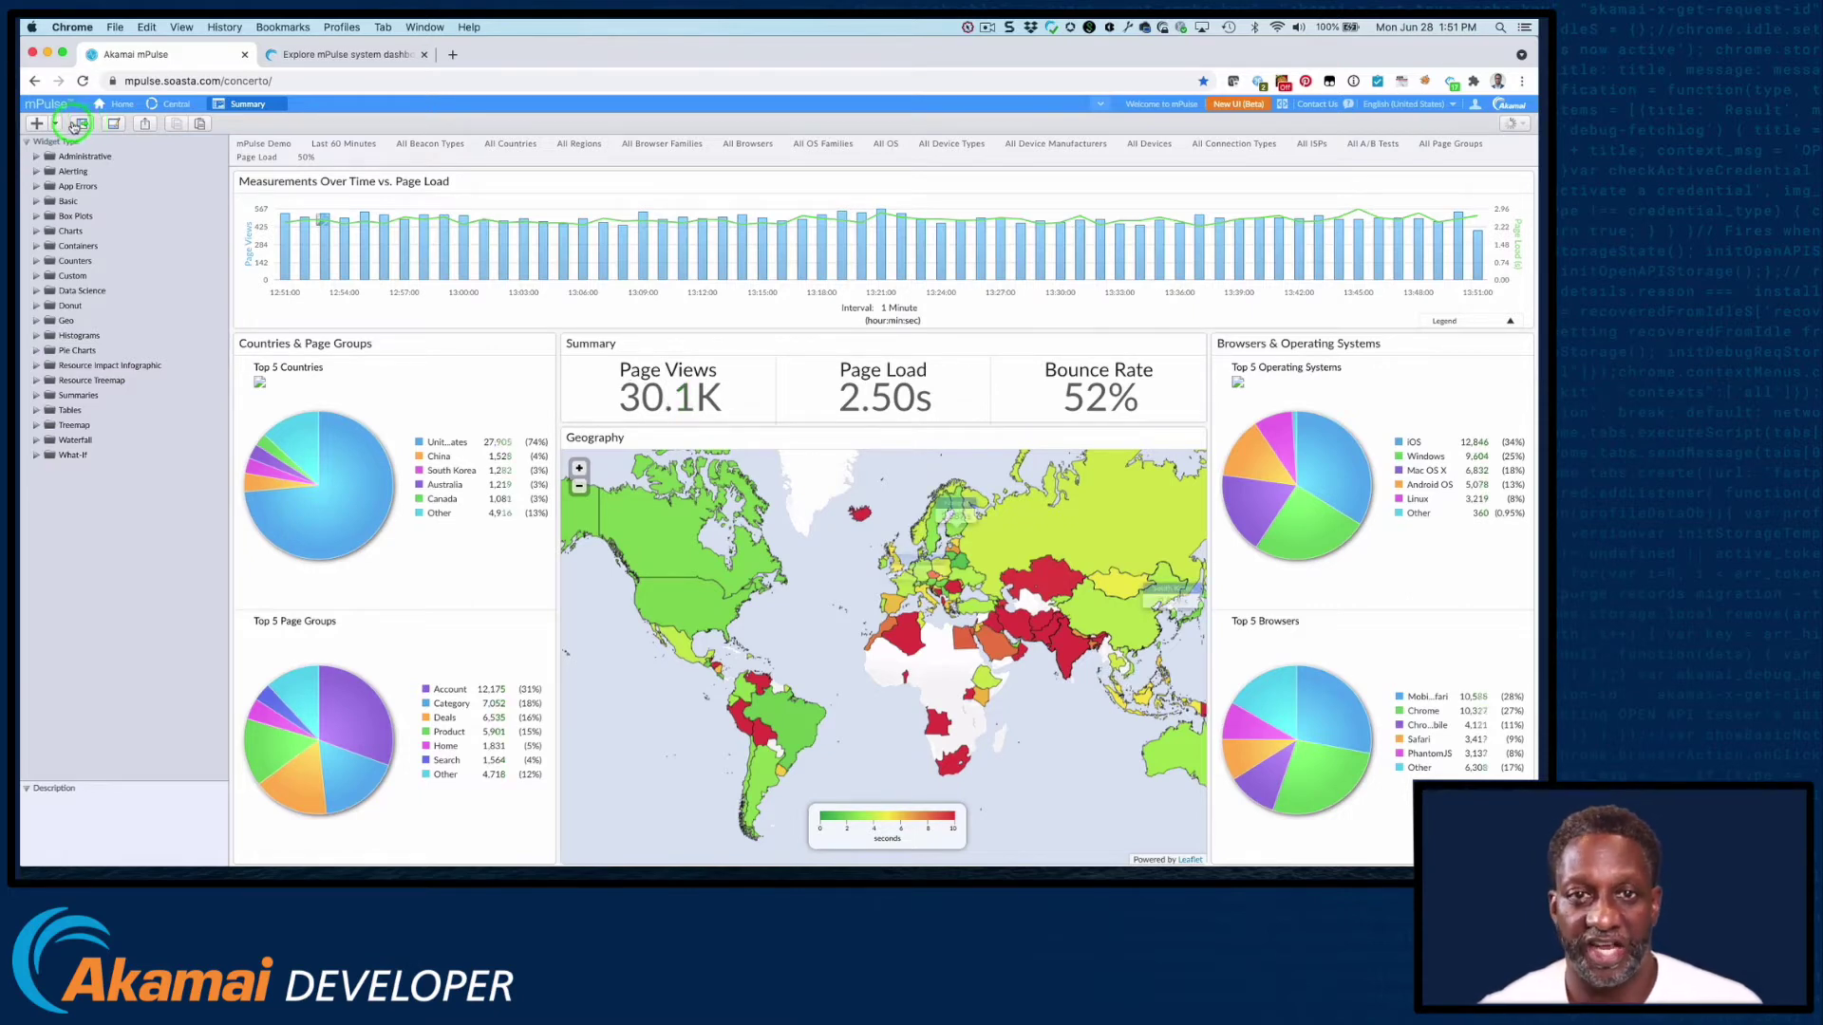
# Start a new dashboard from the Central dashboards list and name it mydash
pyautogui.click(173, 106)
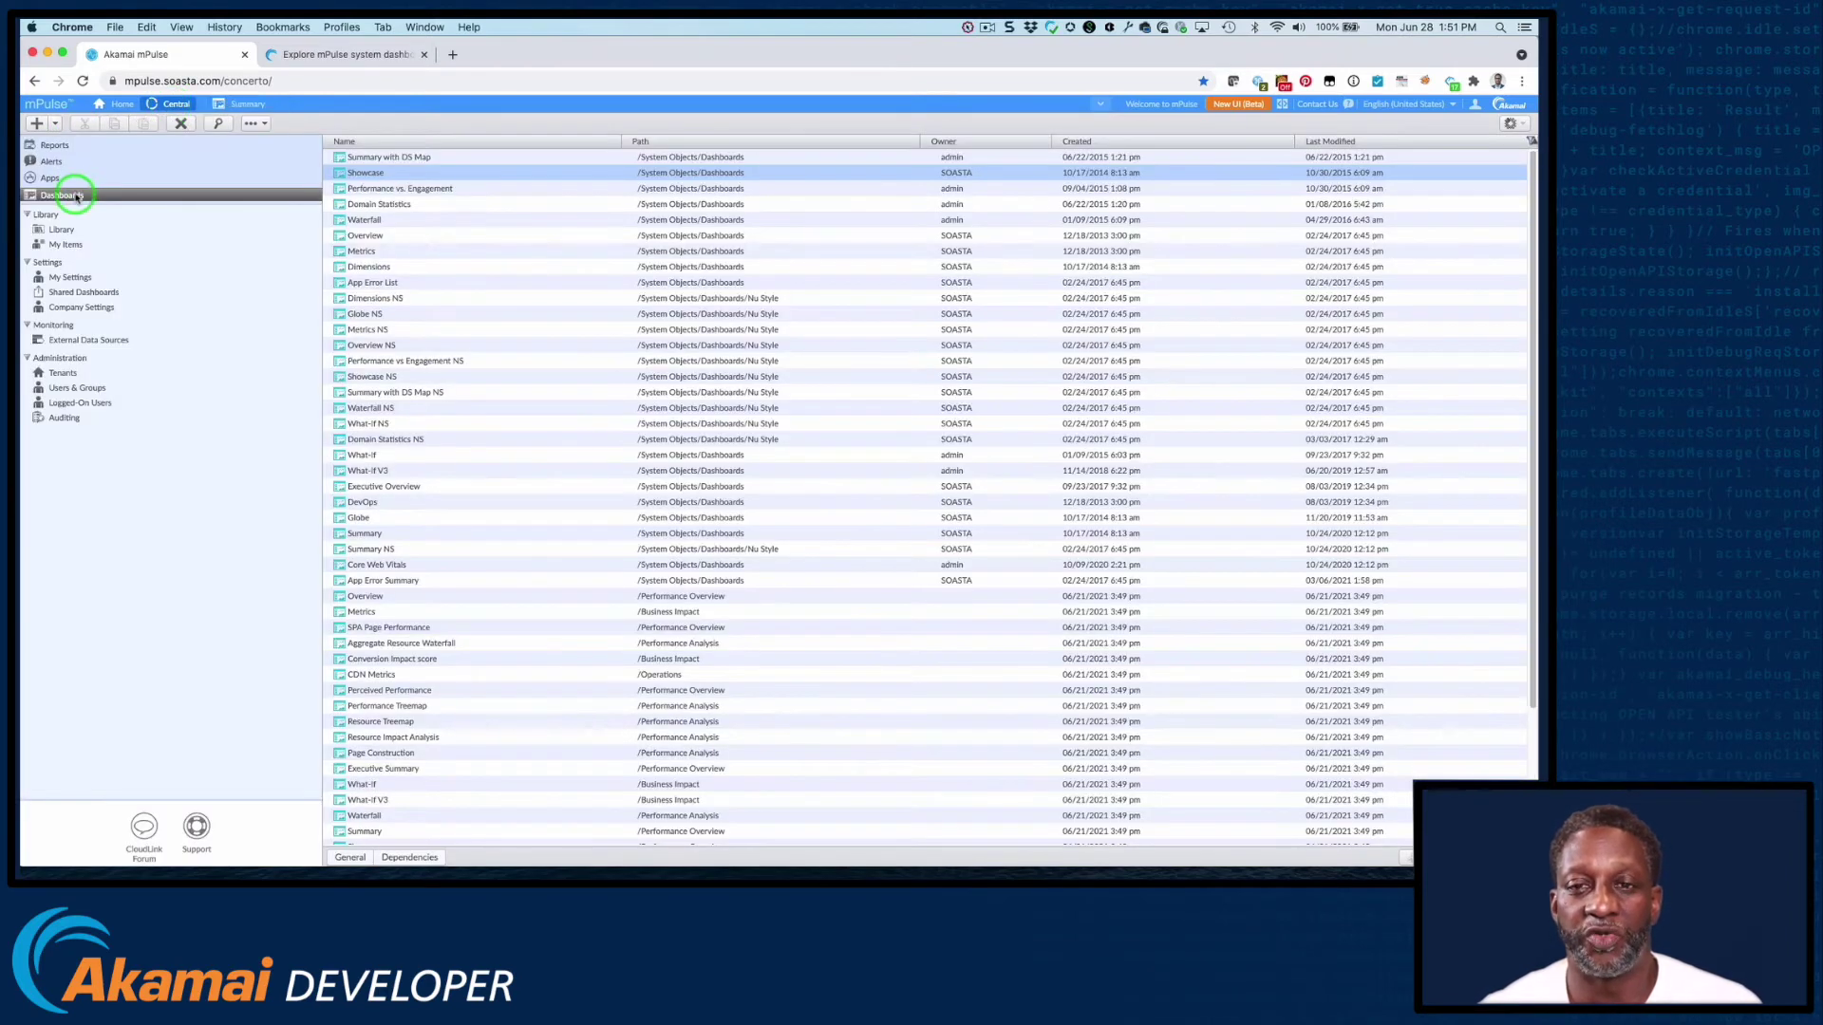
pyautogui.click(38, 124)
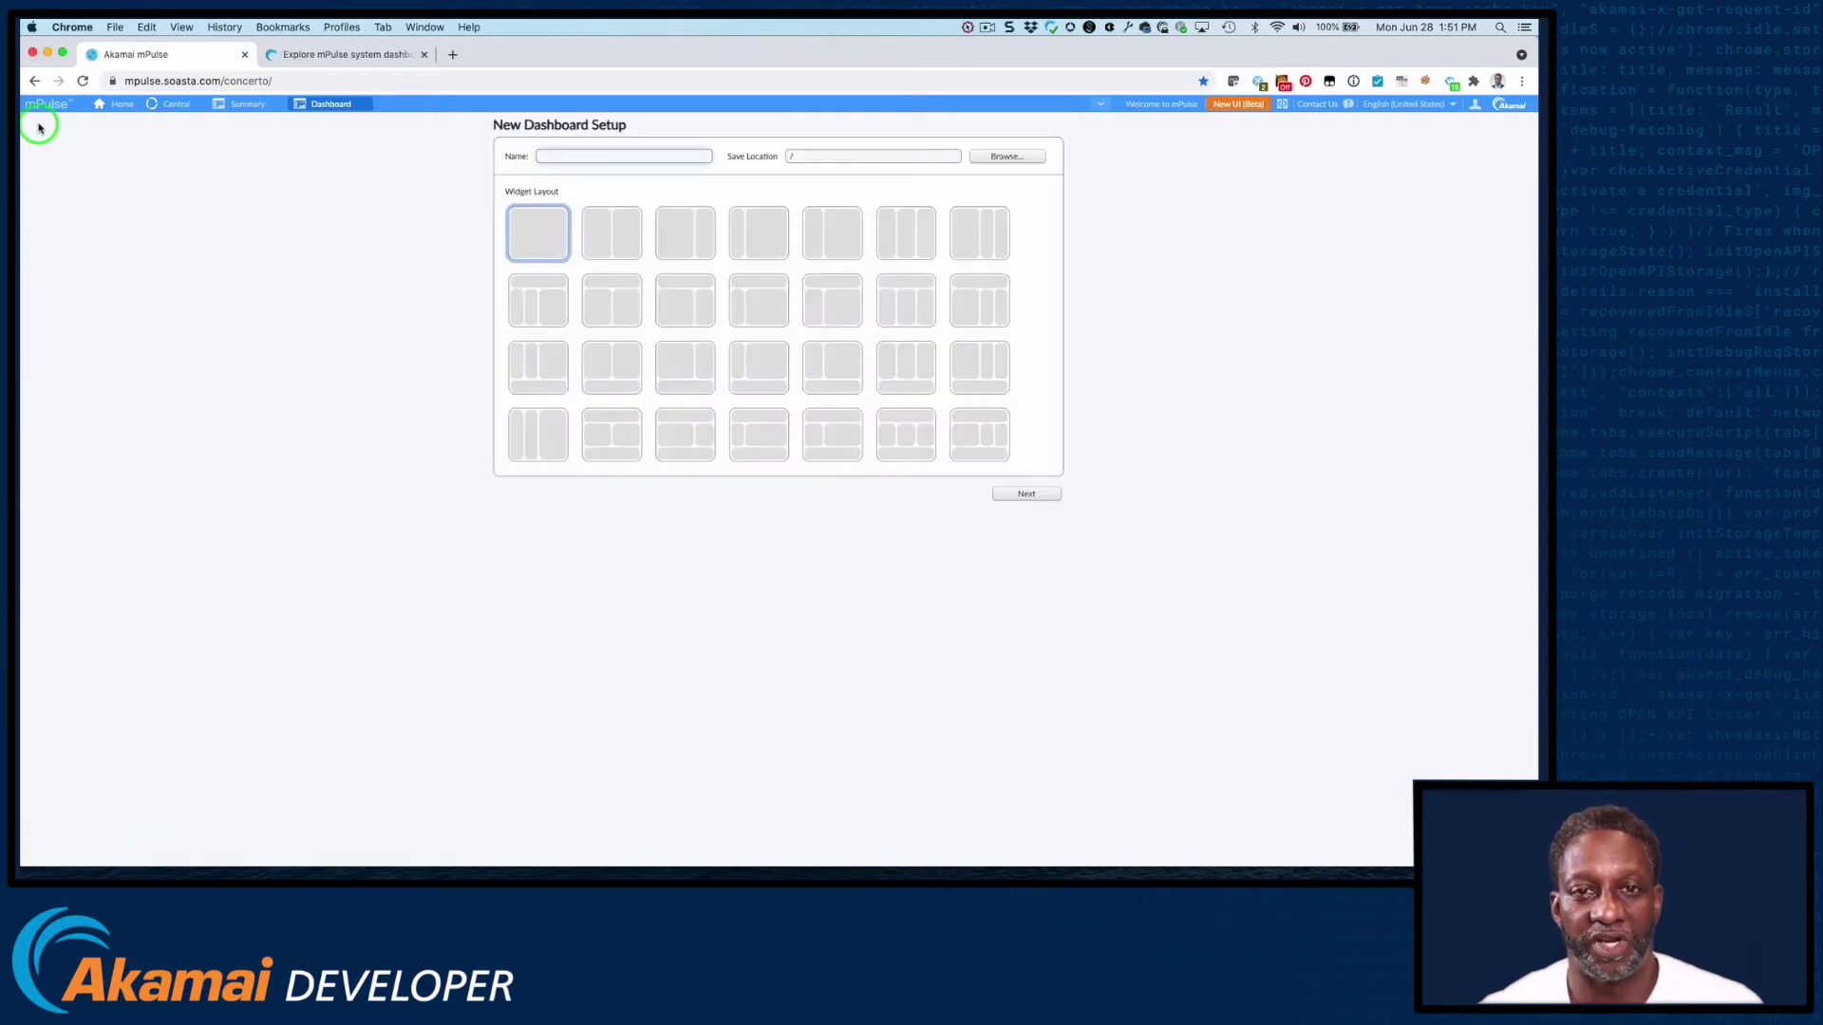
pyautogui.click(554, 153)
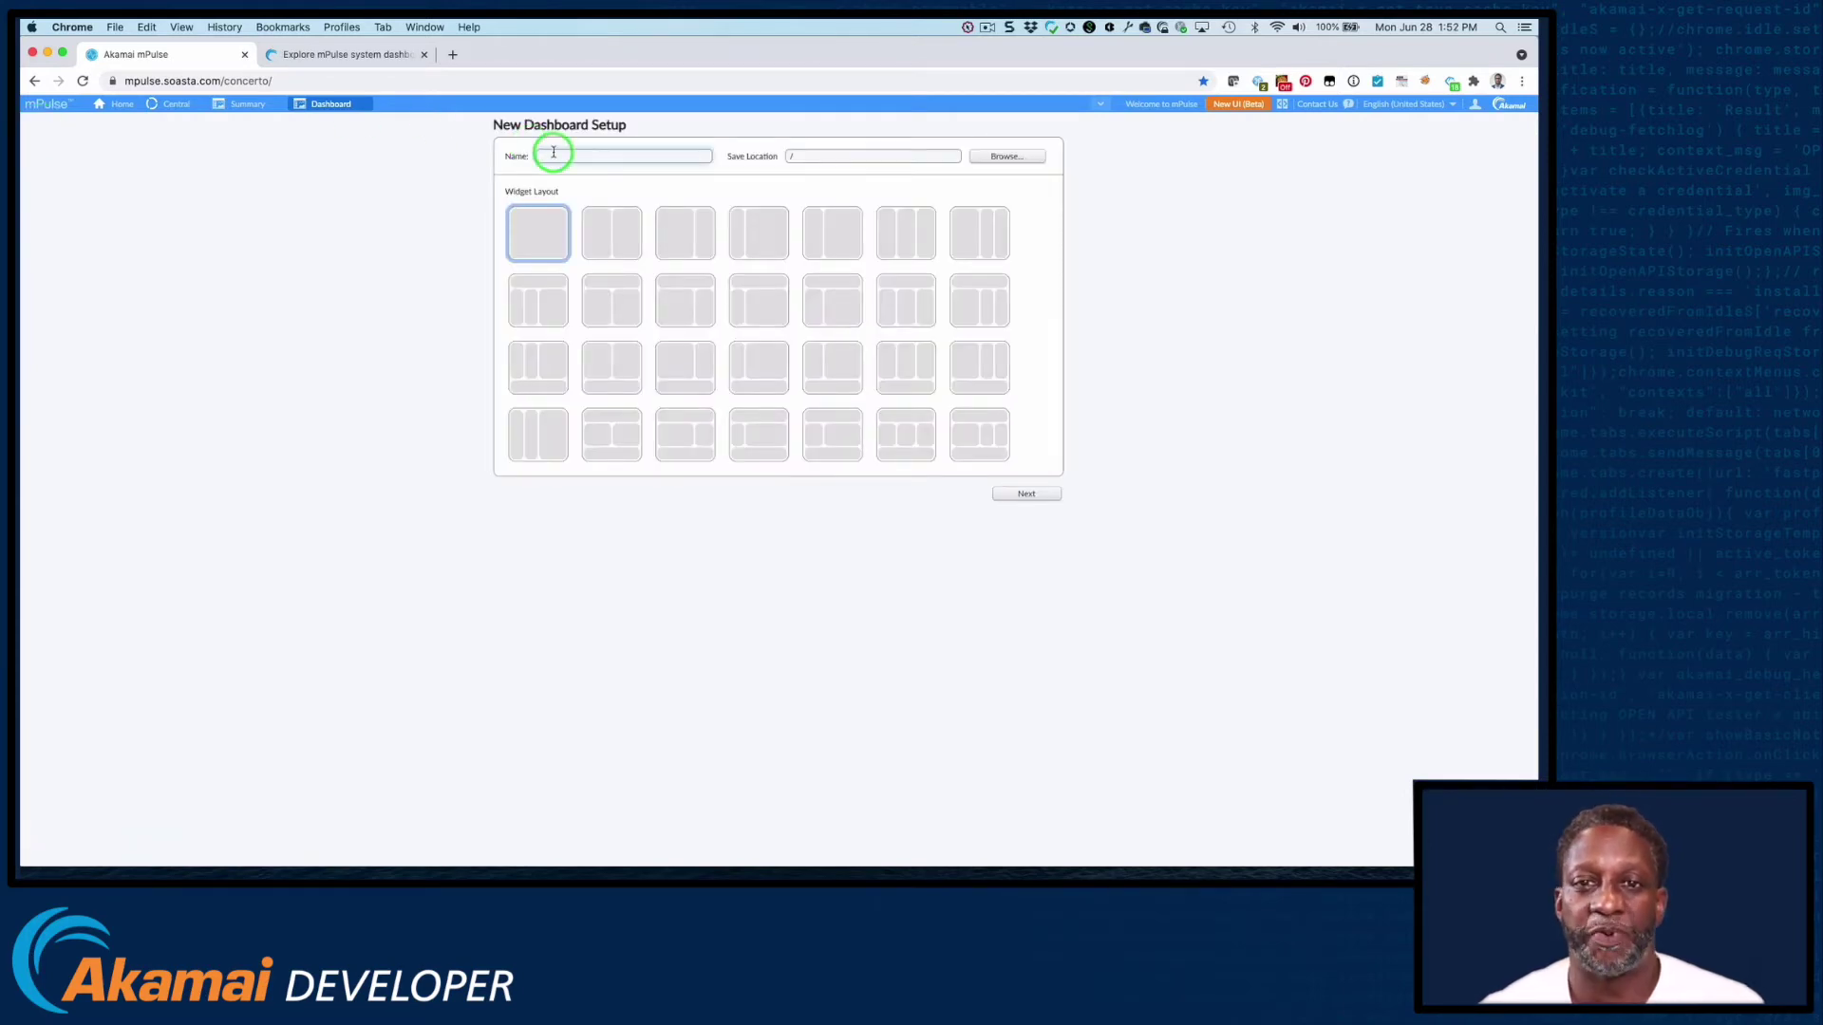
pyautogui.write('mydash')
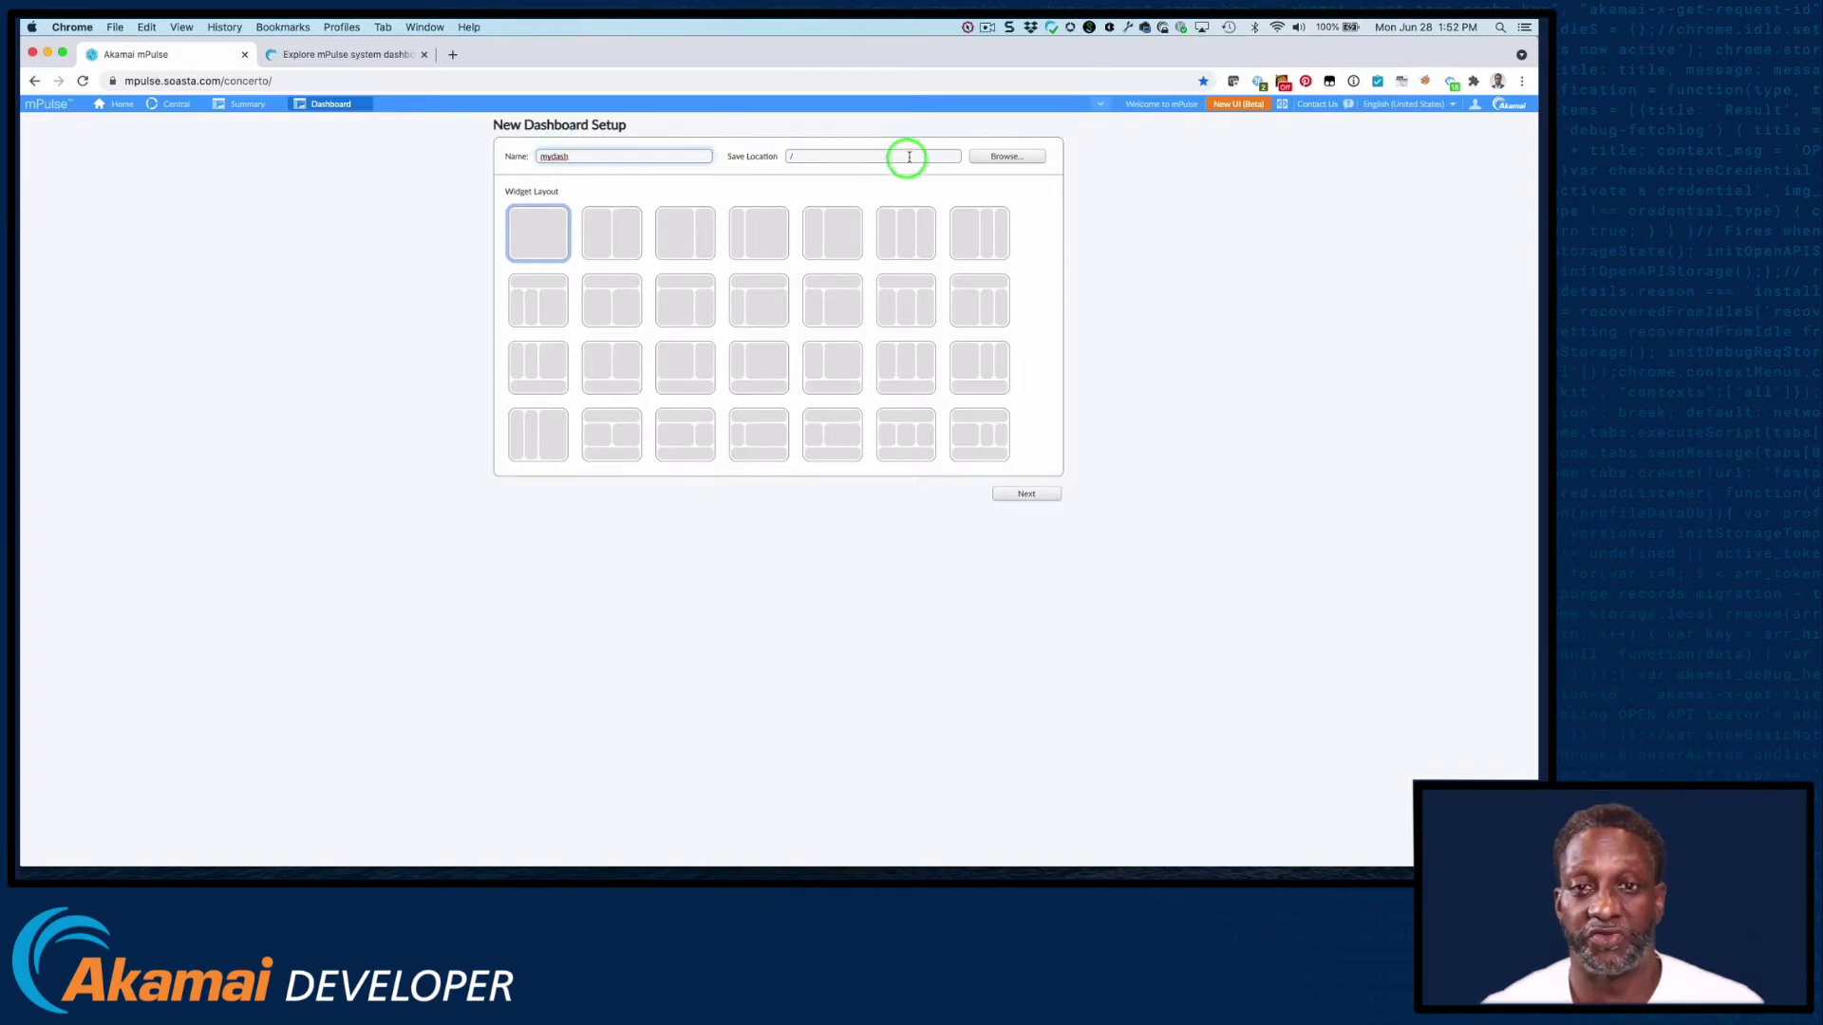
# Set the new dashboard's save location to the Performance Overview folder and create it with the layout of two equal columns
pyautogui.click(1008, 156)
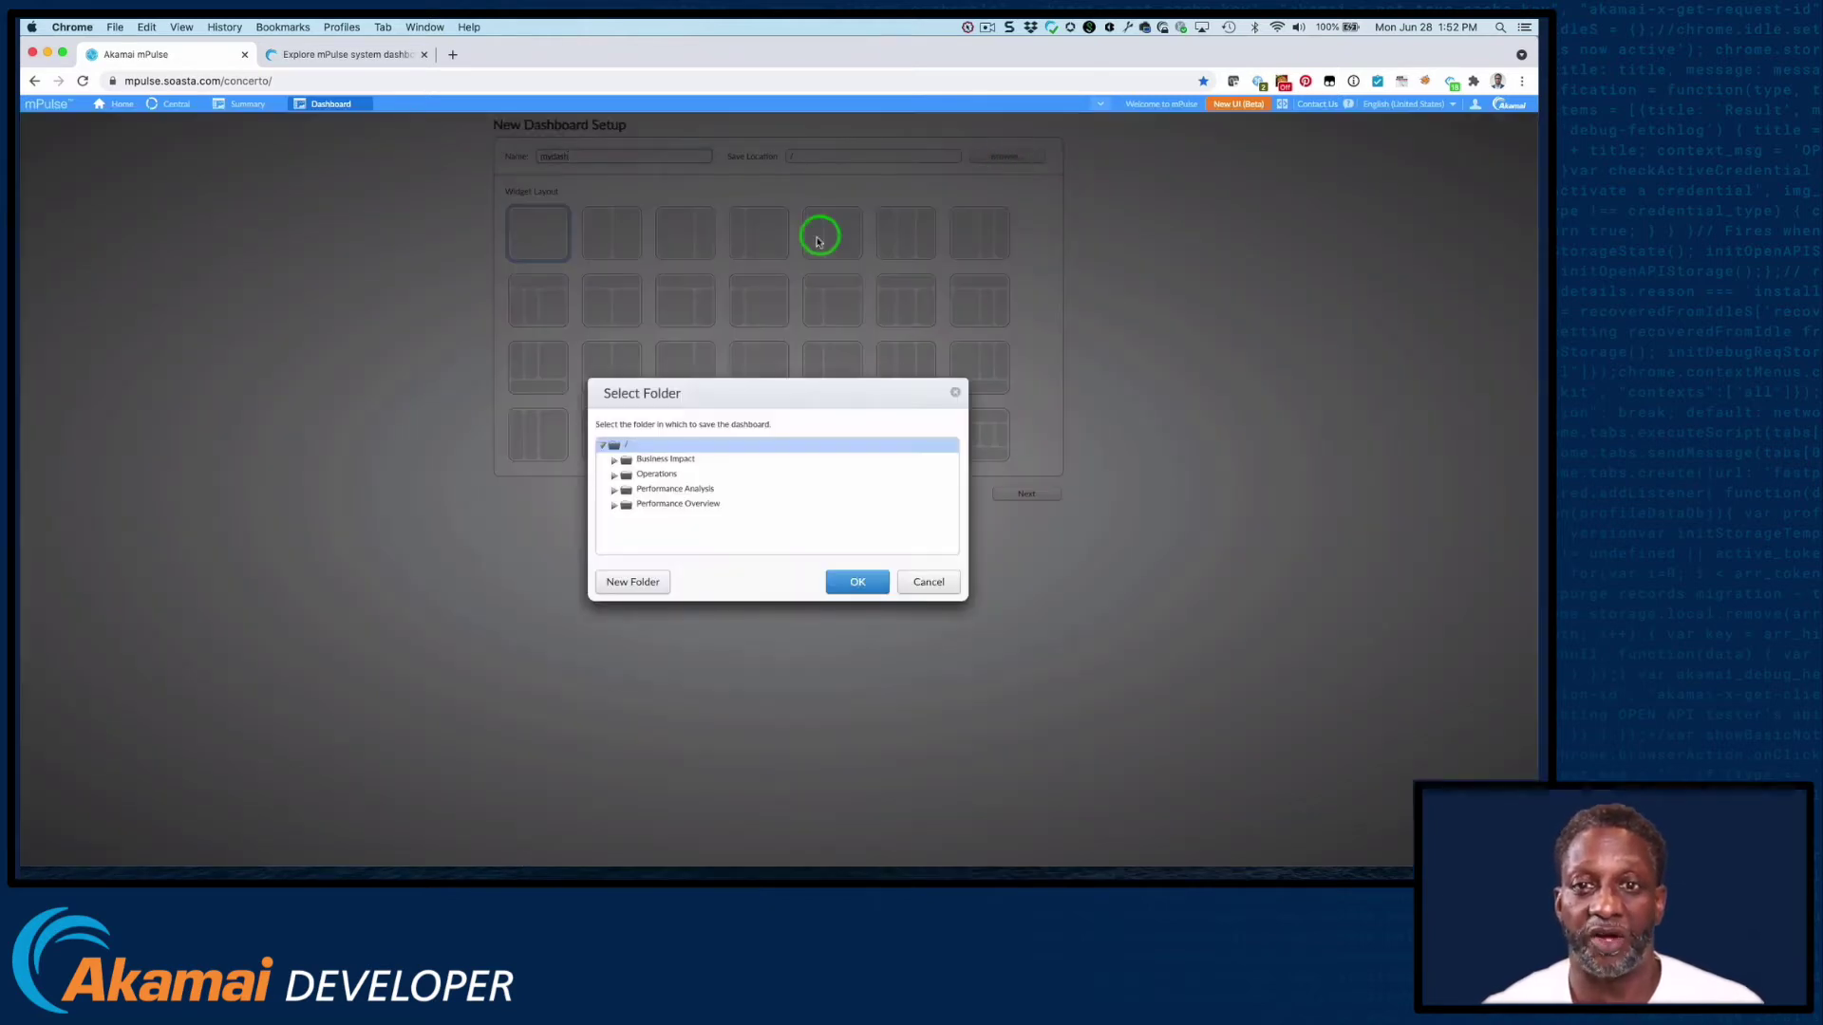
pyautogui.click(680, 503)
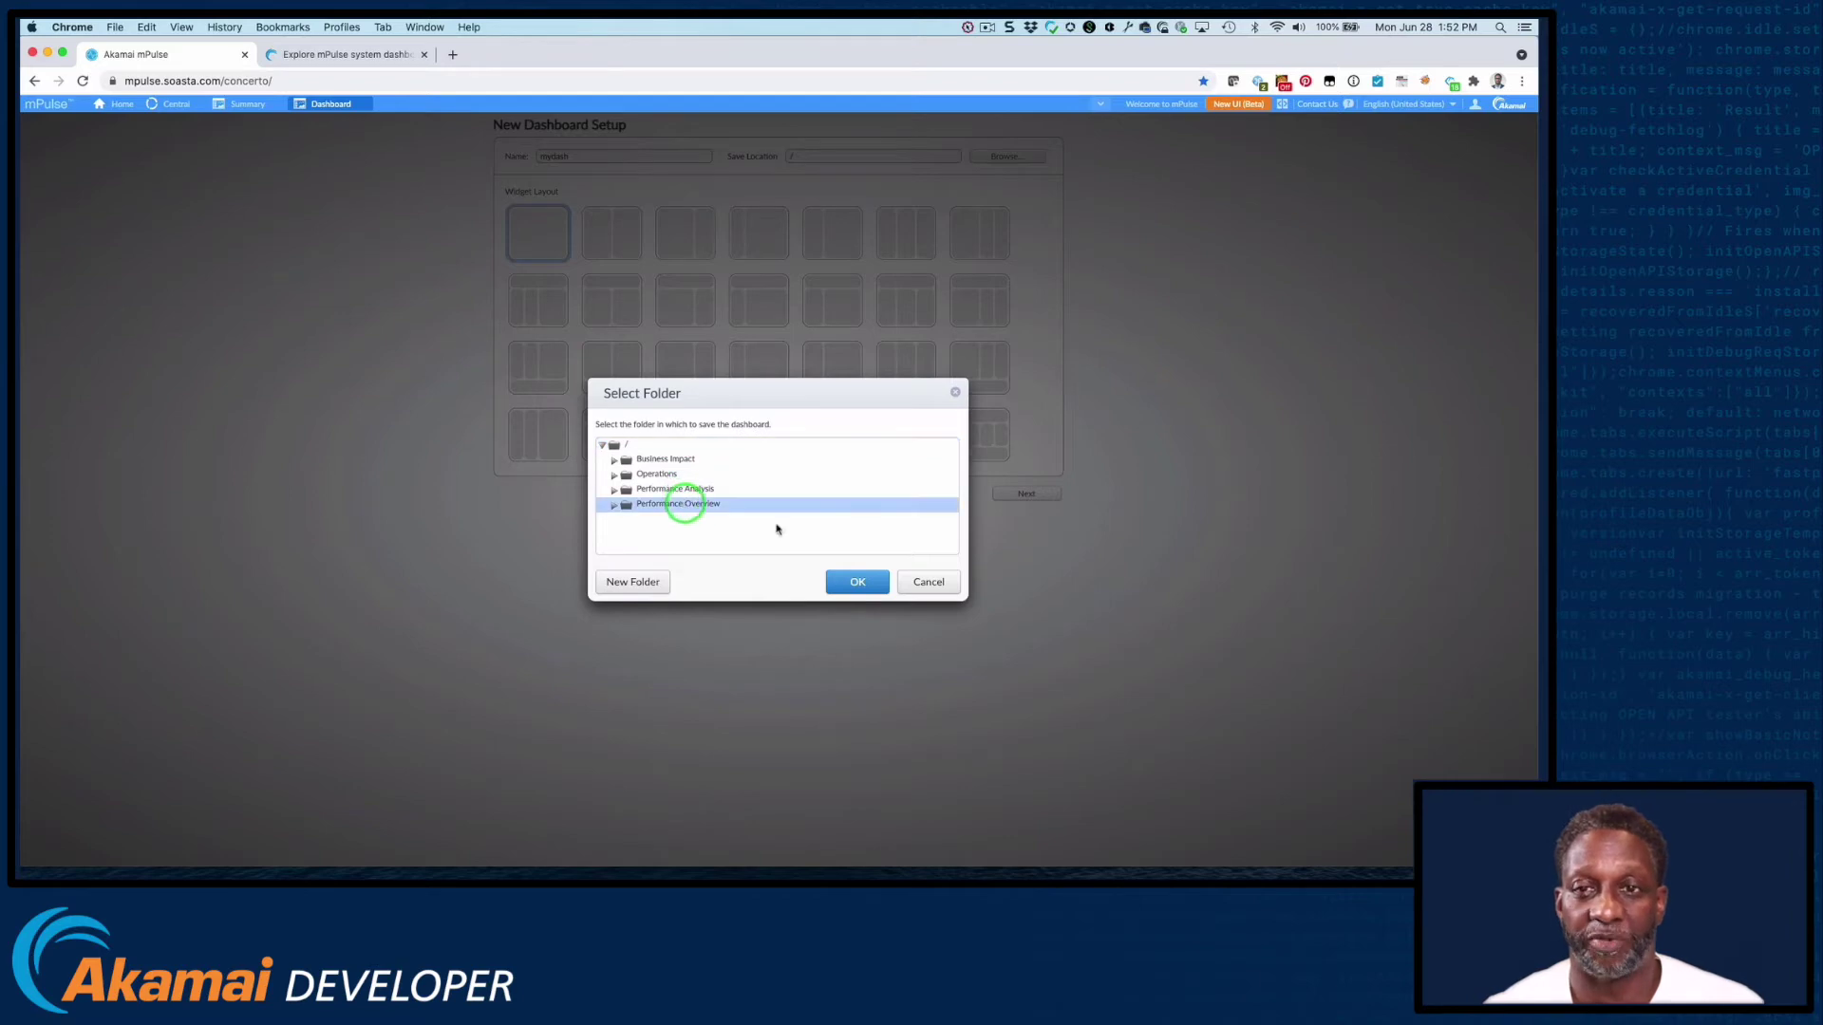
pyautogui.click(853, 582)
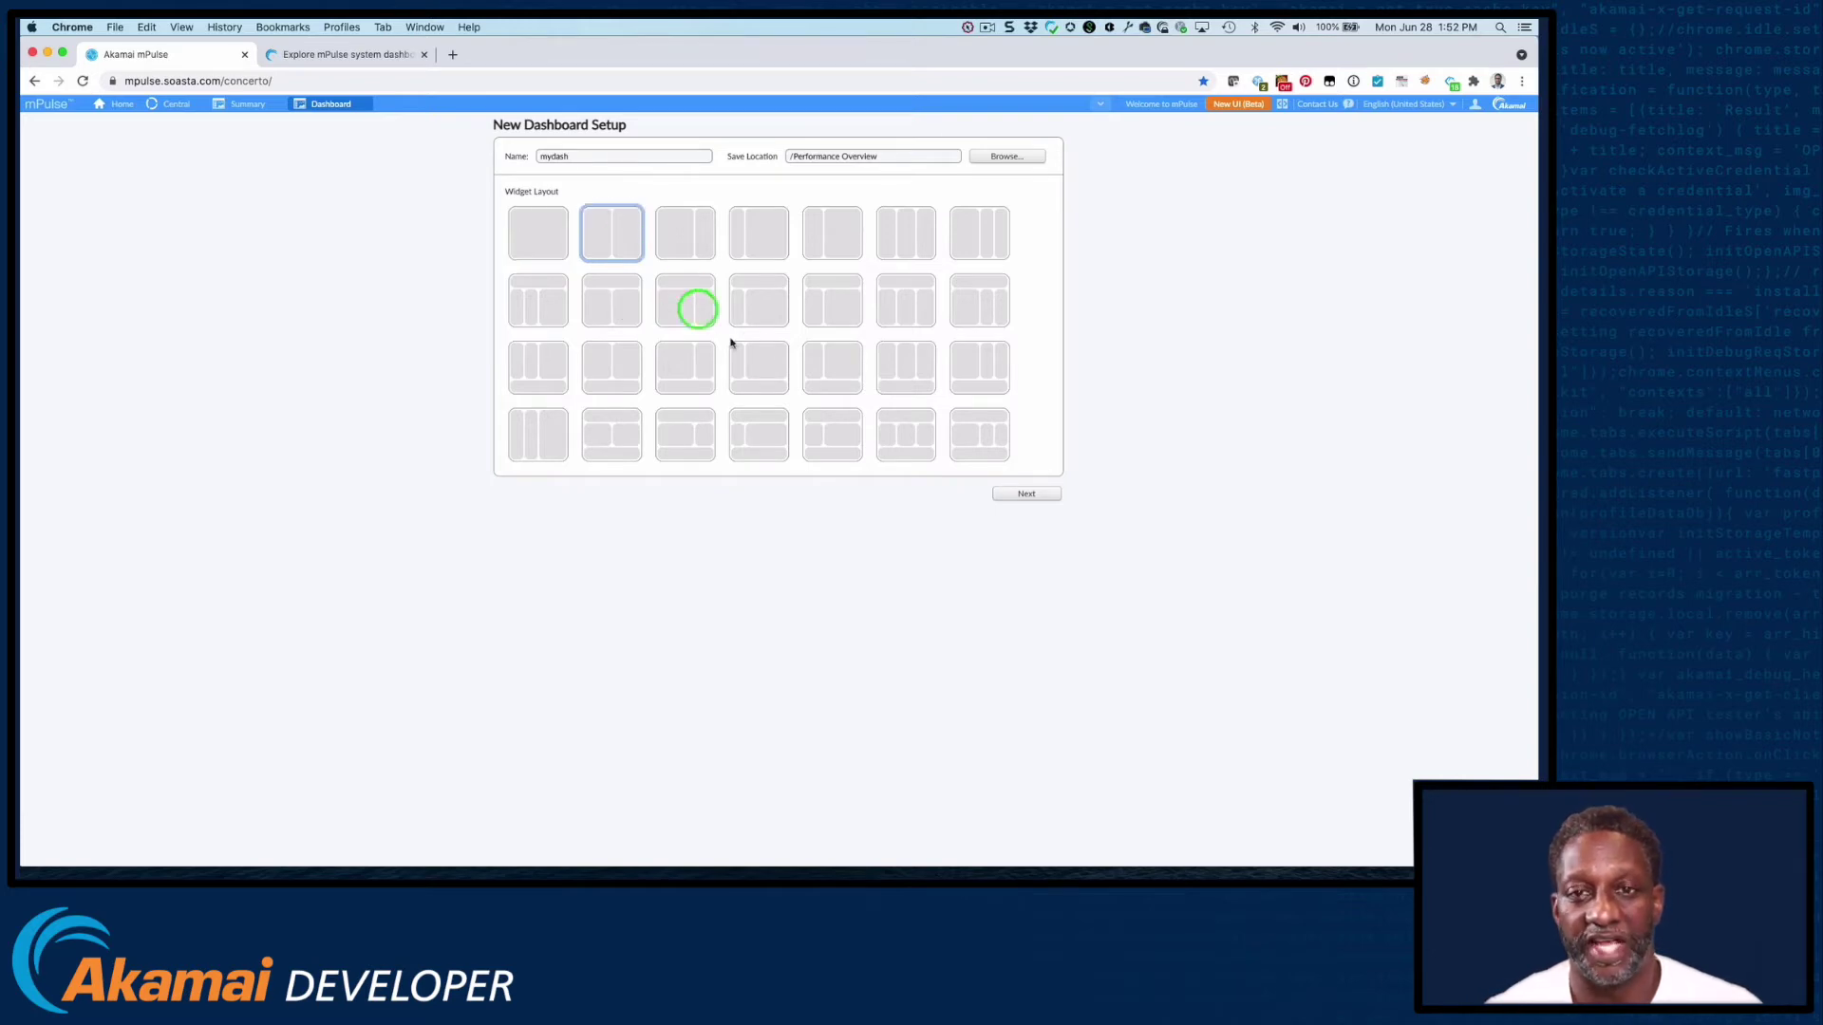
pyautogui.click(1014, 493)
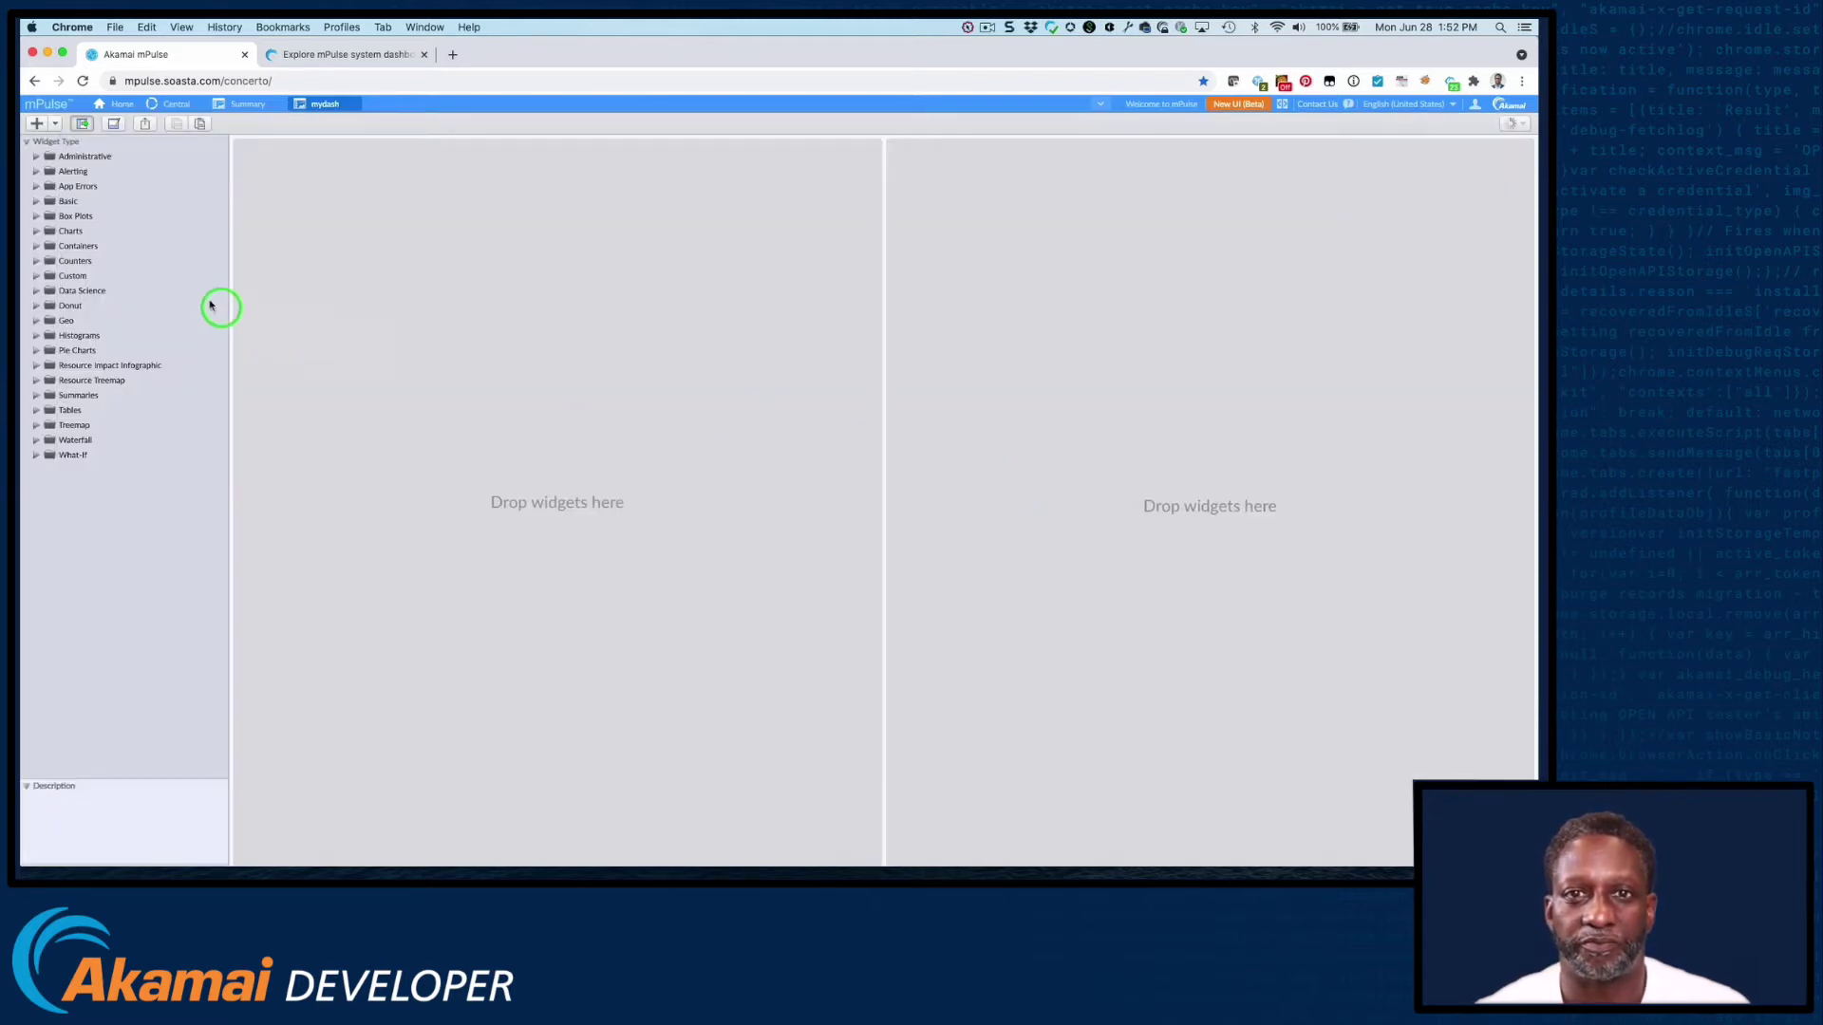
# Set the Measurements charts to show the top 5 Page Groups and place a Largest Contentful Paint chart in the dashboard's first column
pyautogui.click(37, 232)
pyautogui.click(49, 246)
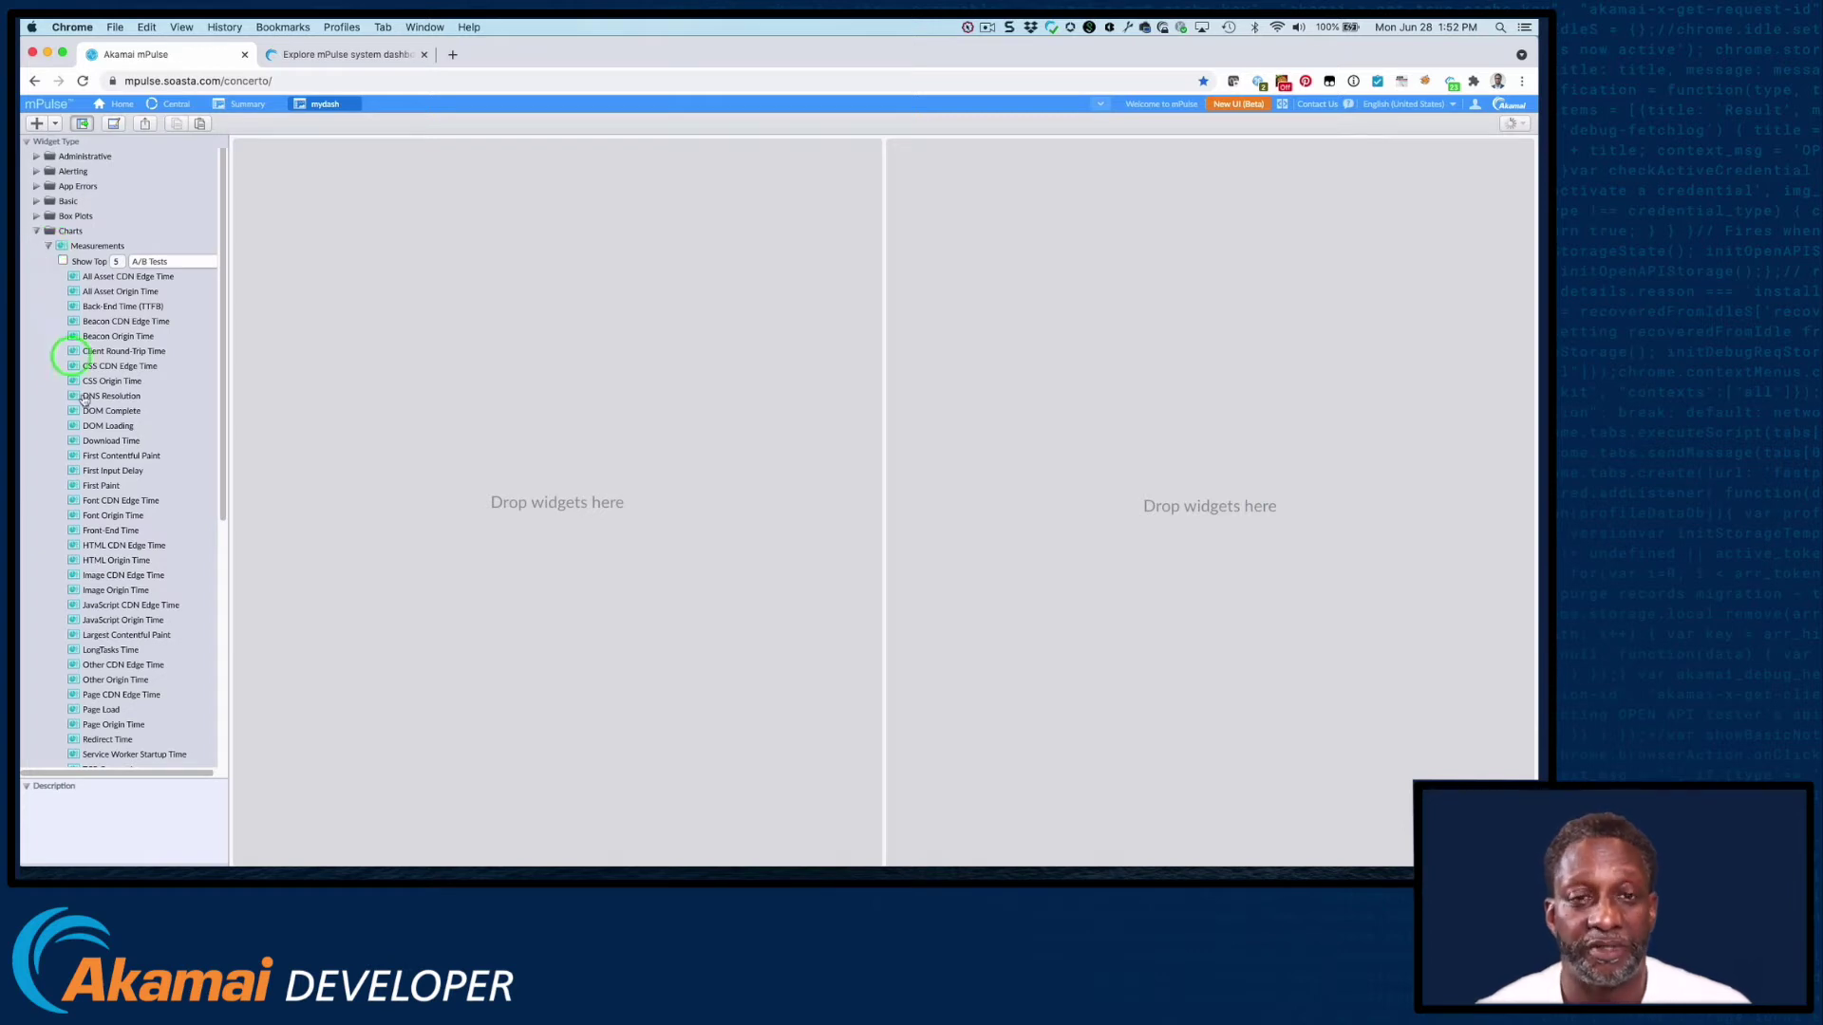
pyautogui.click(137, 638)
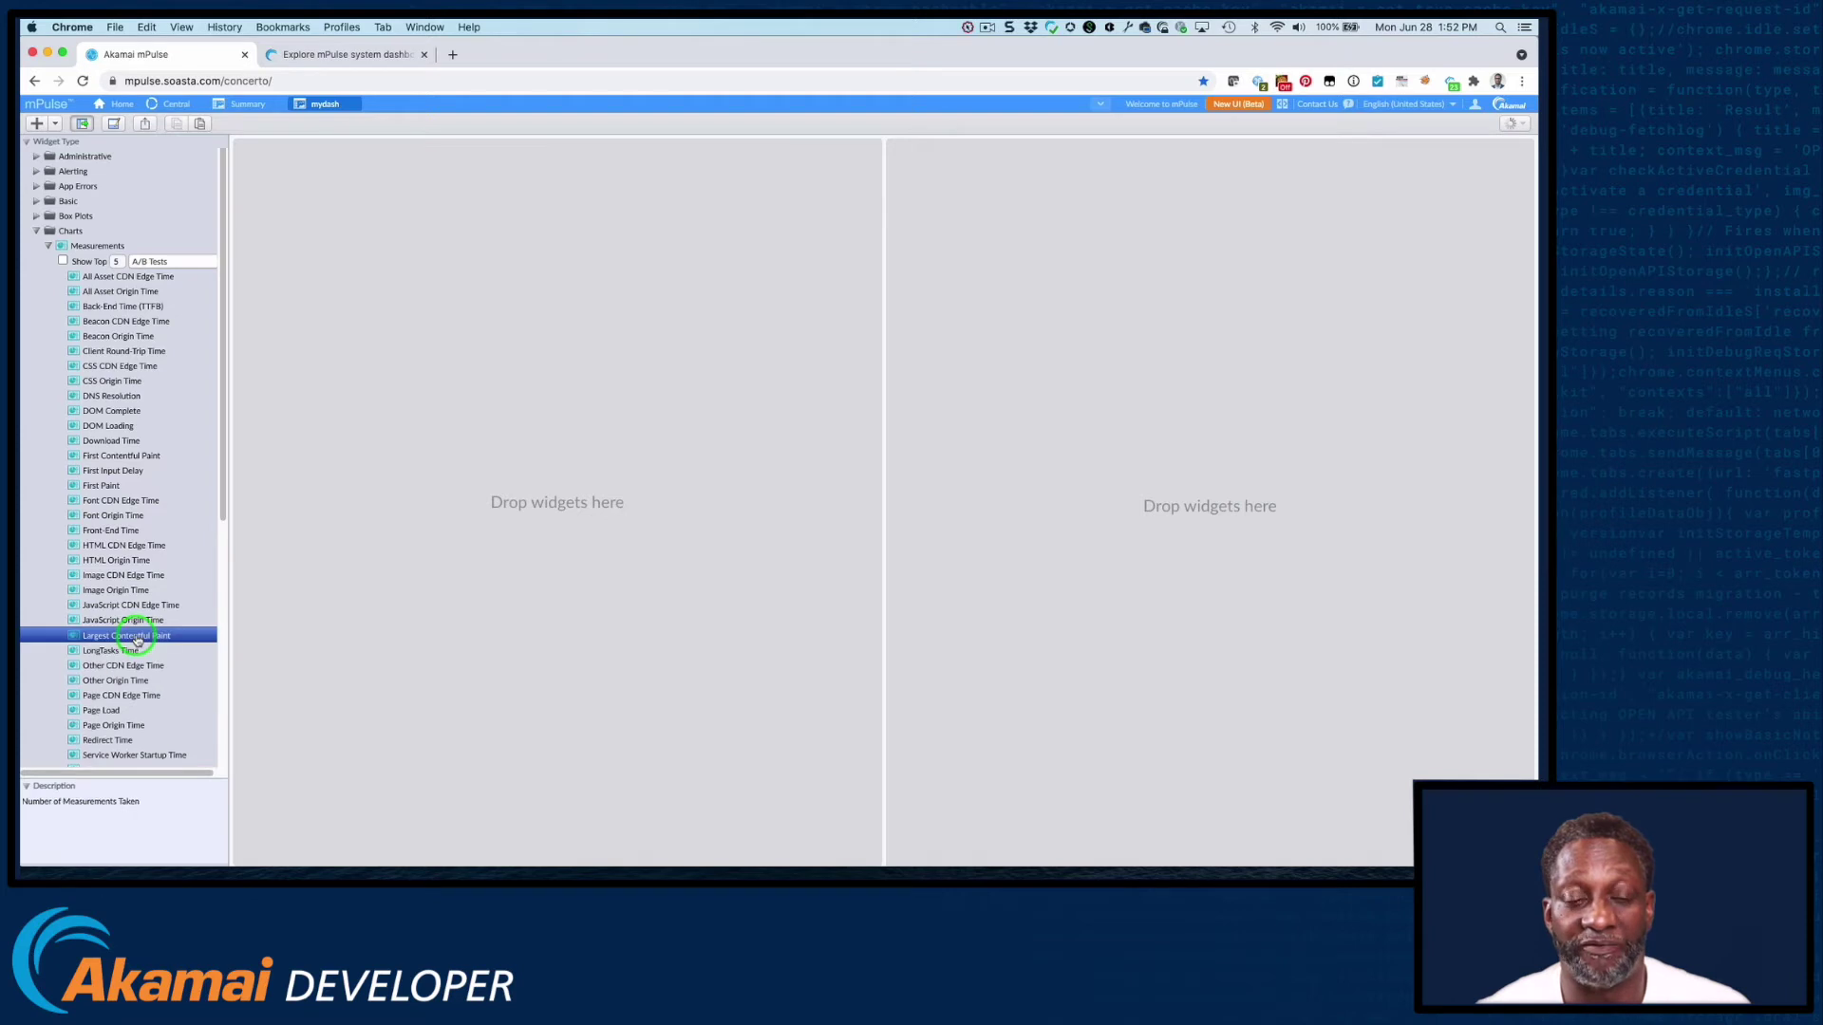
pyautogui.click(62, 261)
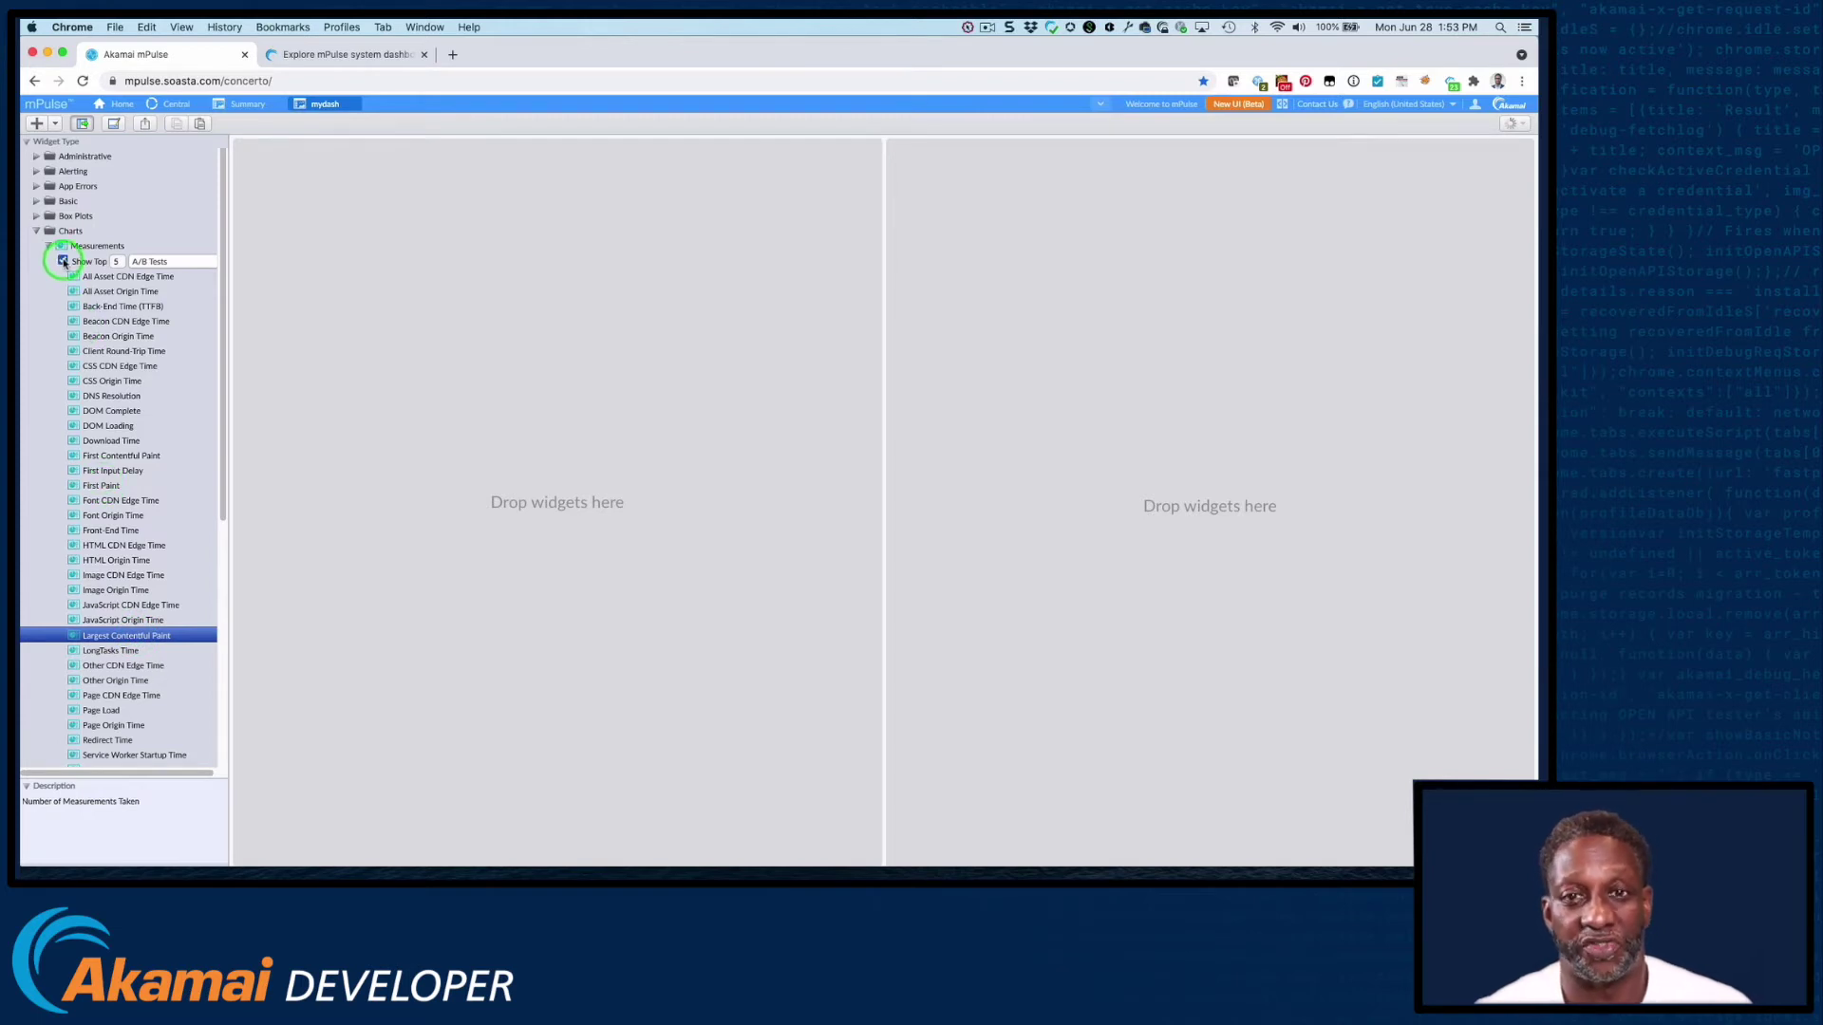
pyautogui.click(156, 264)
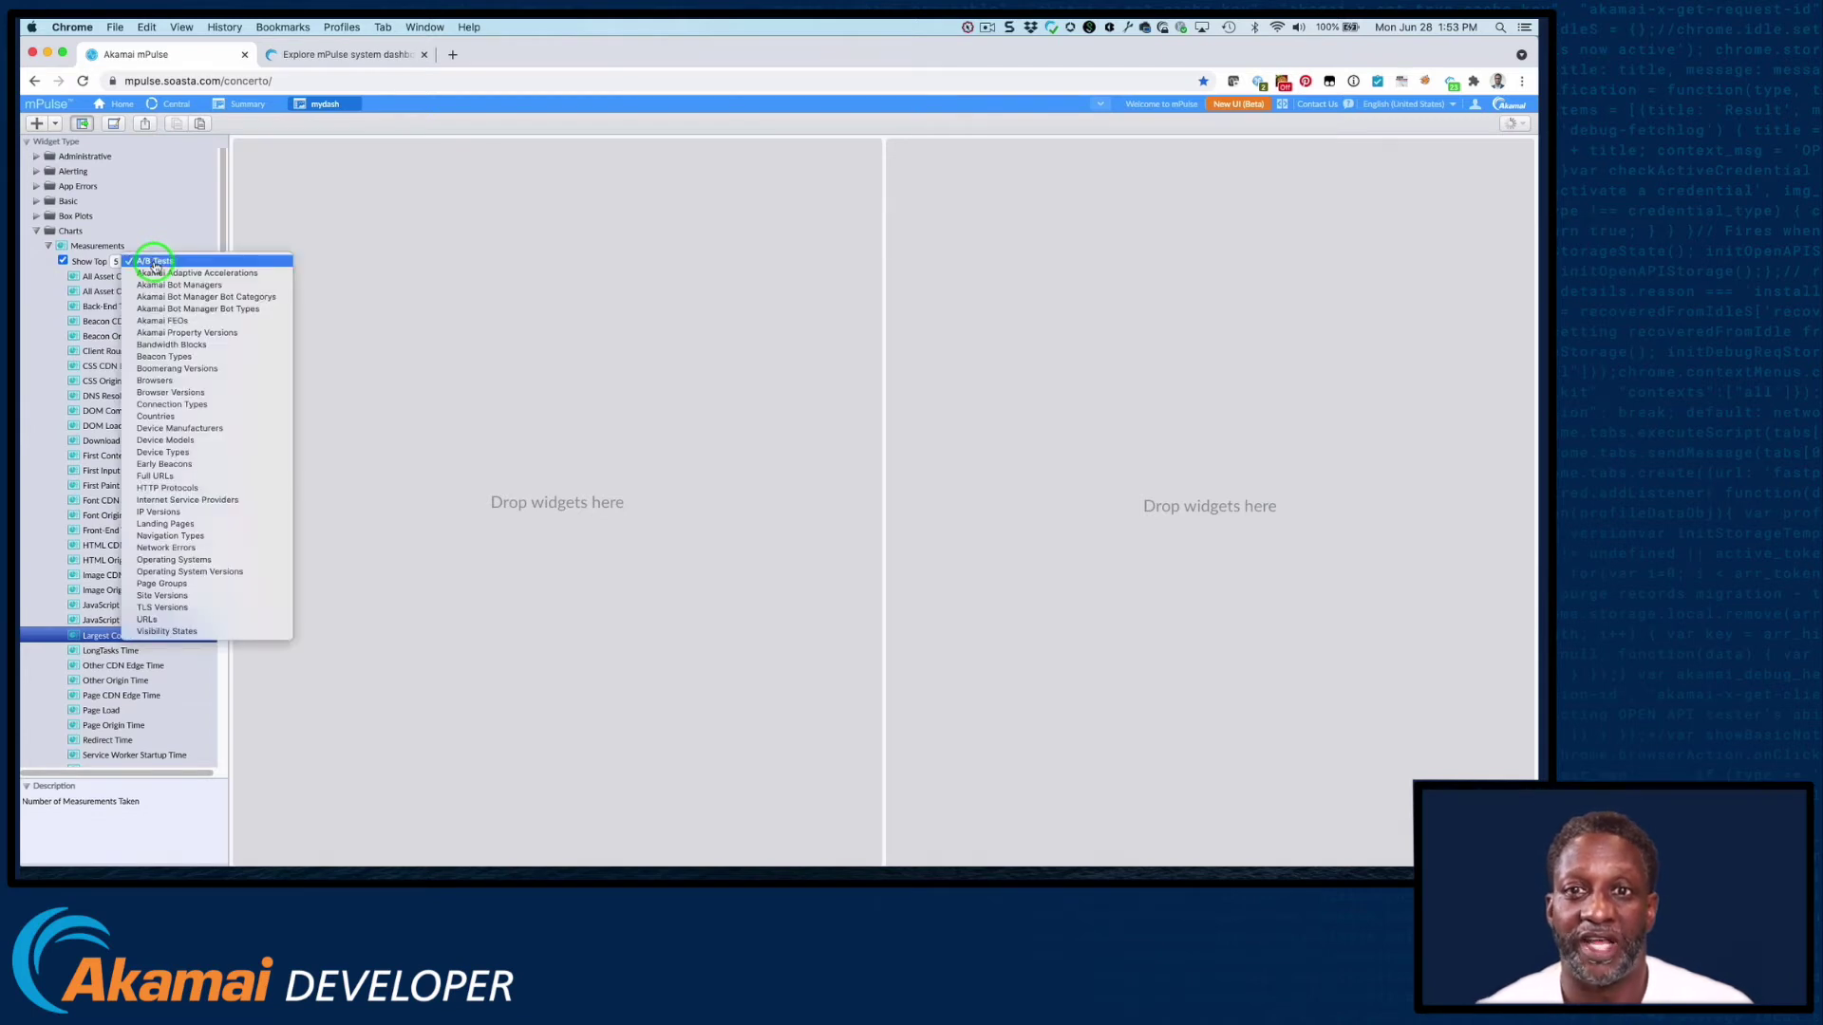
pyautogui.click(168, 585)
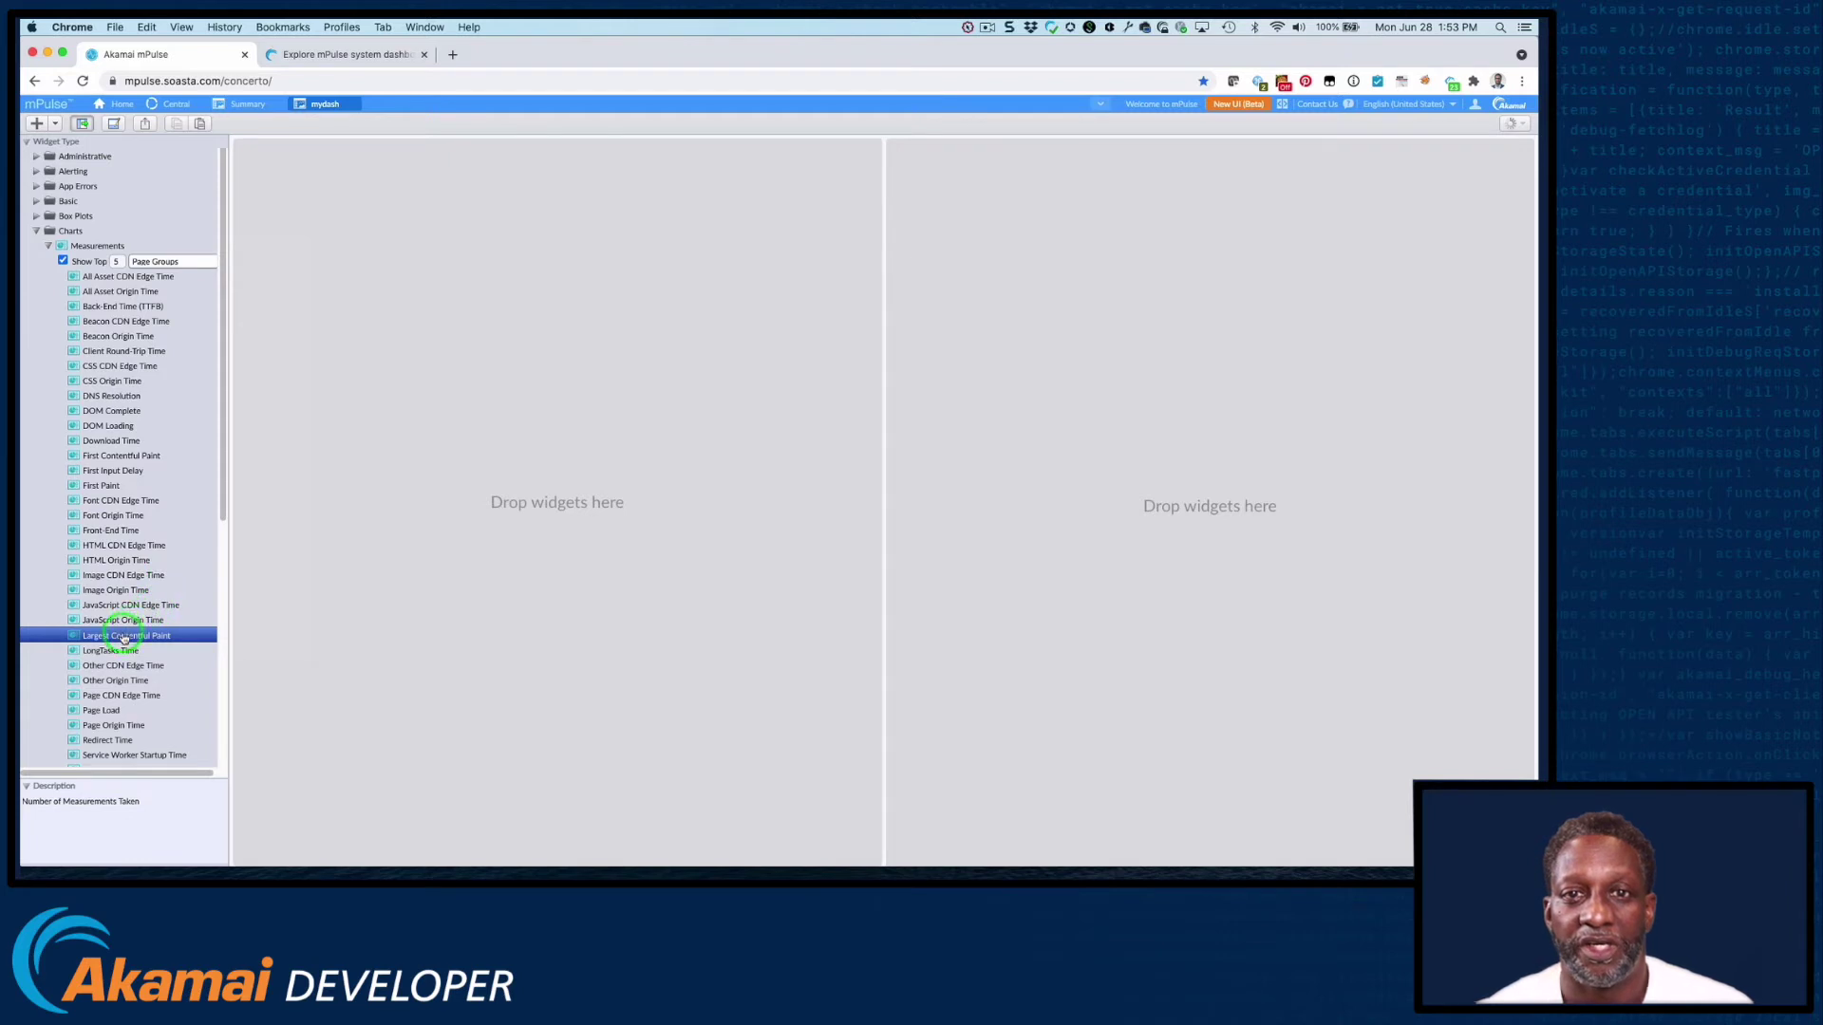
pyautogui.moveTo(123, 638)
pyautogui.mouseDown()
pyautogui.moveTo(318, 578)
pyautogui.moveTo(413, 511)
pyautogui.mouseUp()
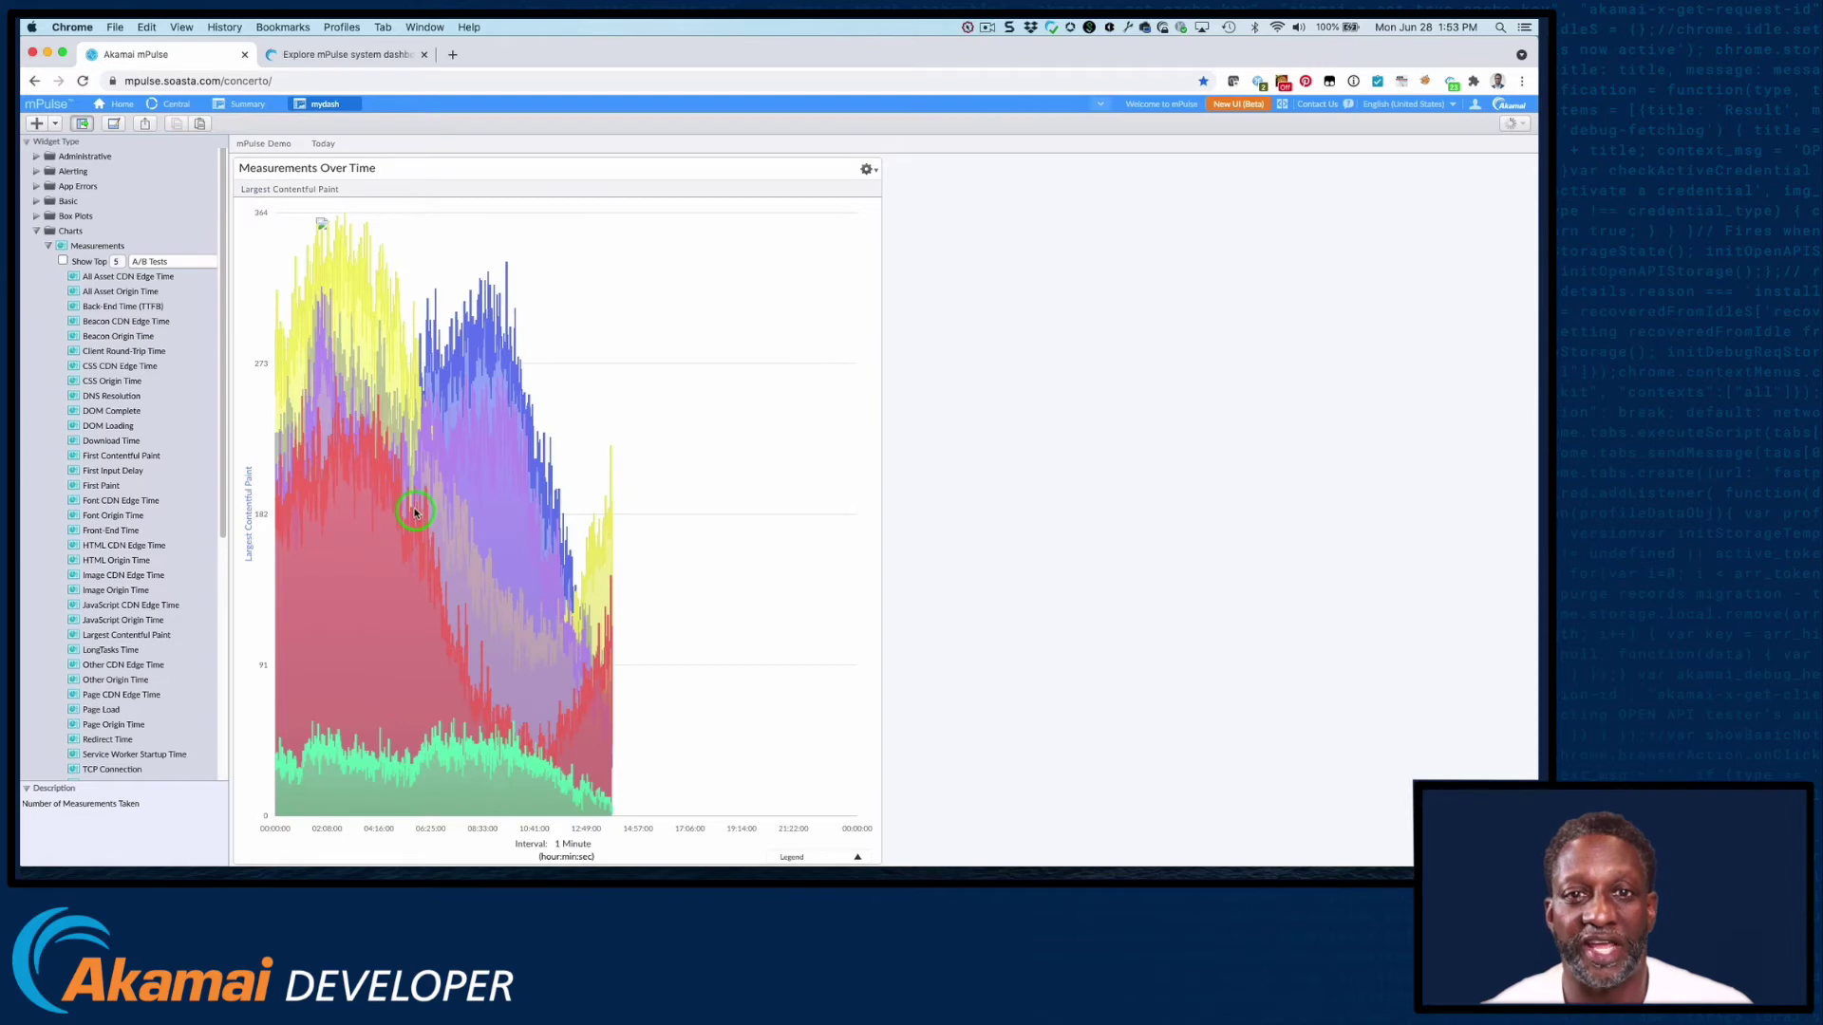
# Open the edit settings of mydash and compare the filter criteria of the chart widget and the dashboard
pyautogui.moveTo(414, 462)
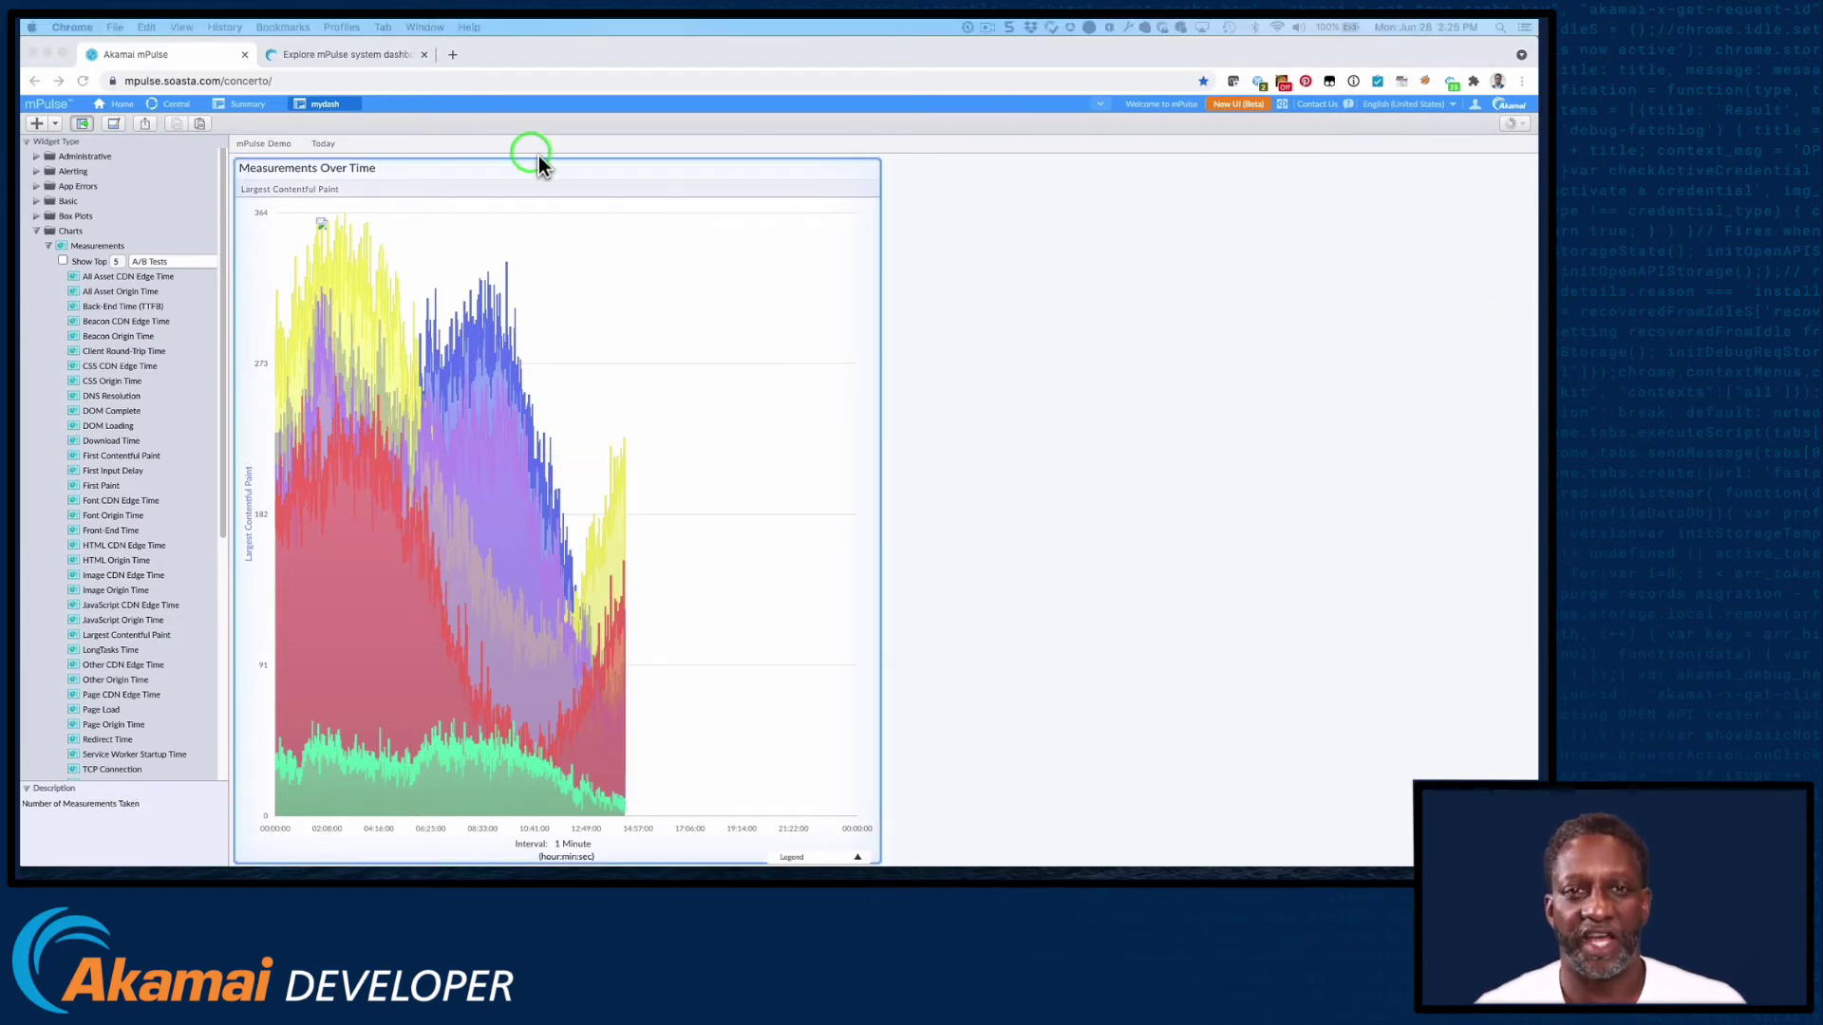
pyautogui.click(340, 112)
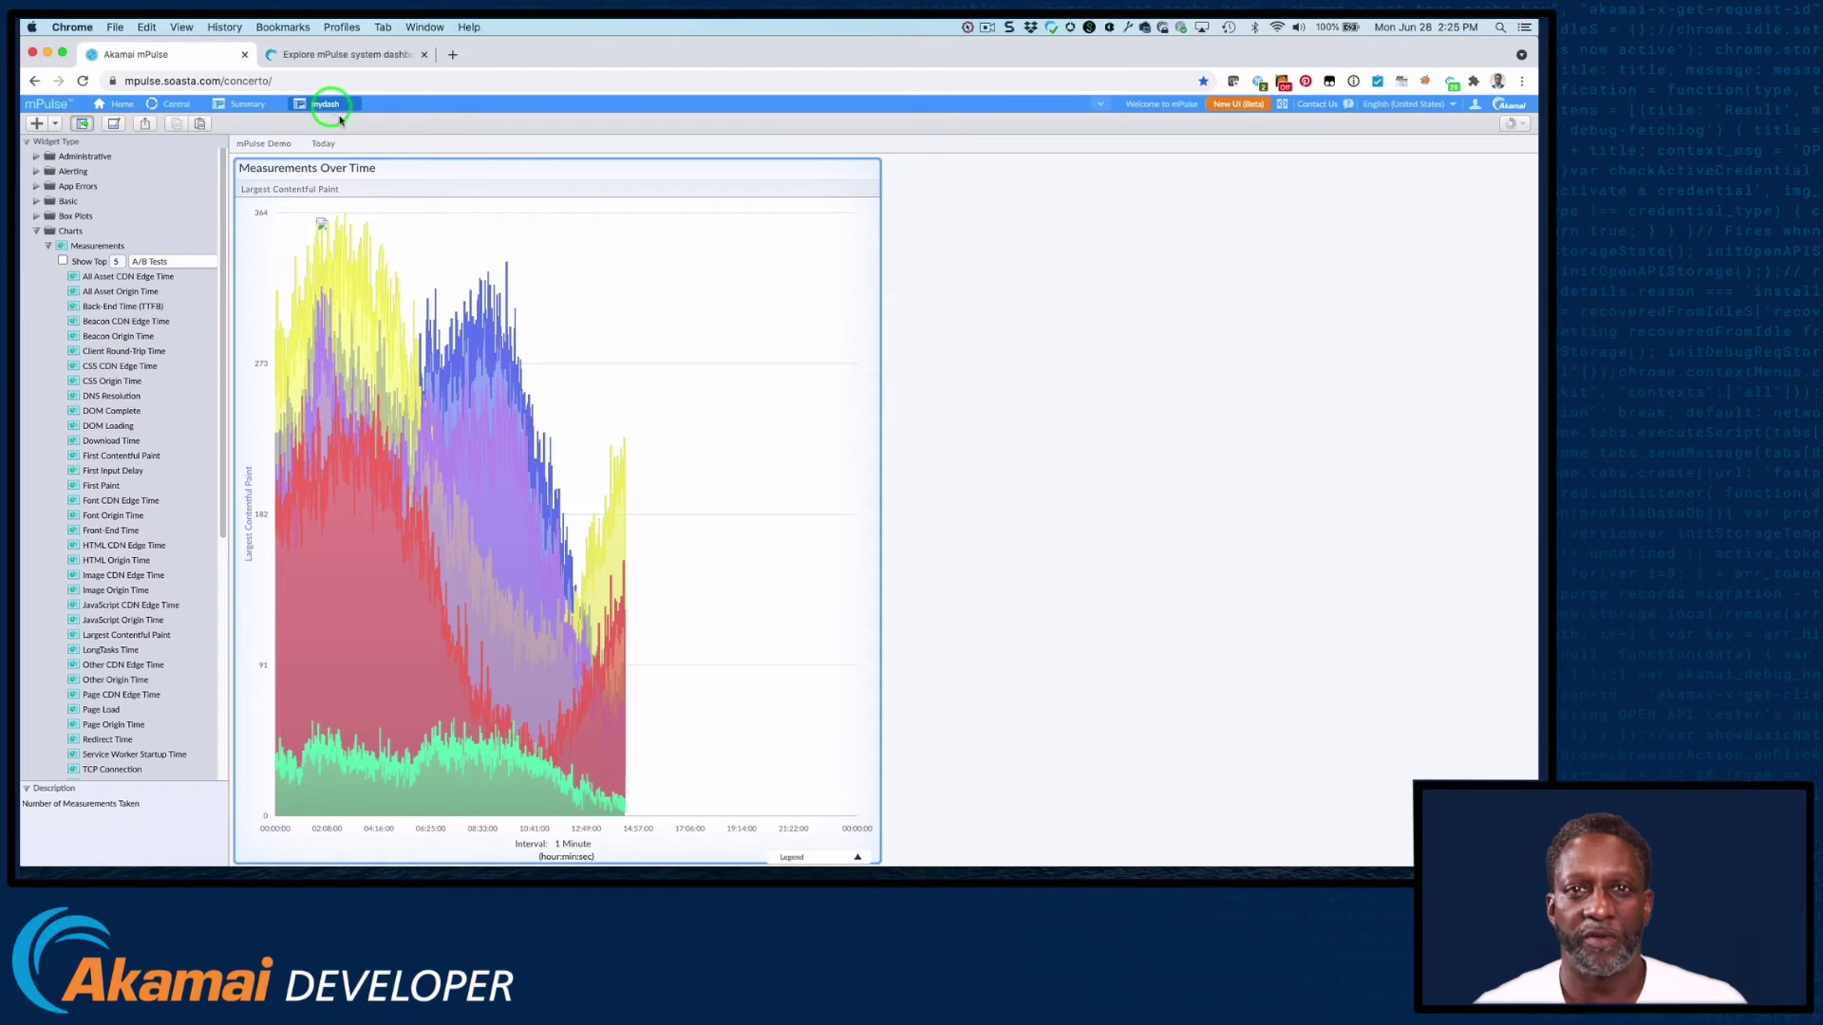
pyautogui.click(112, 125)
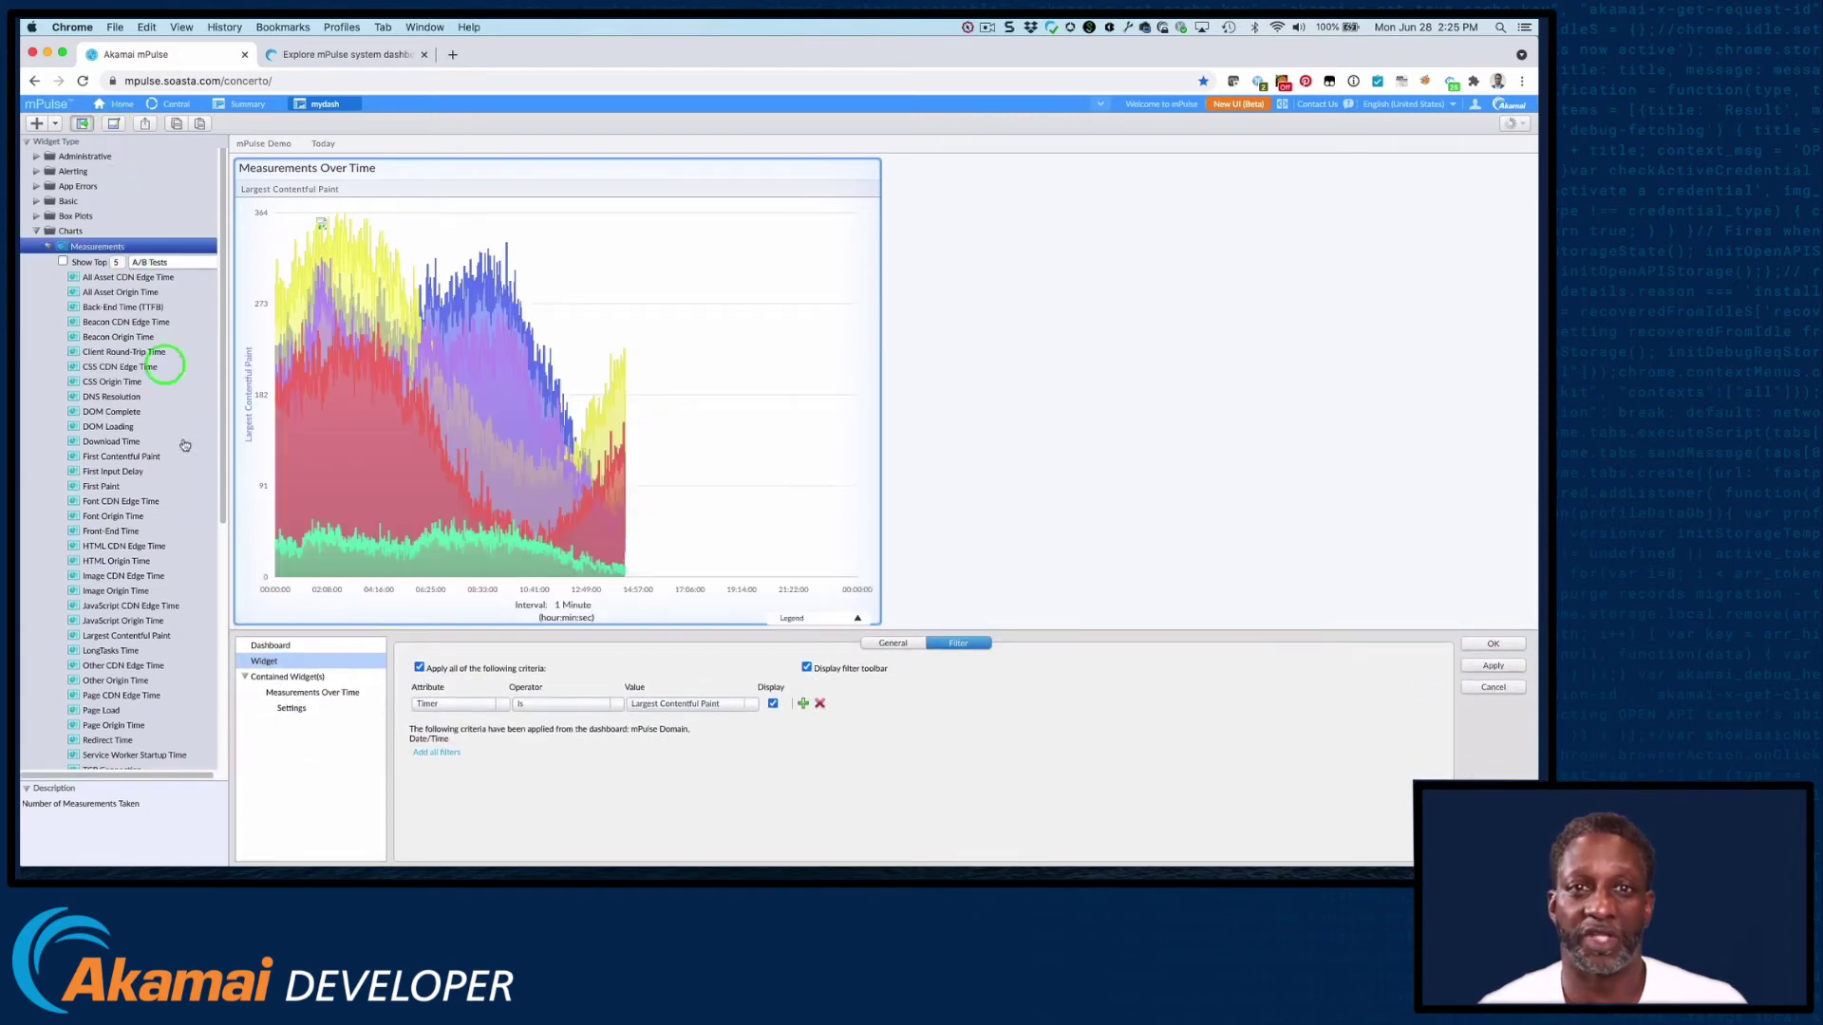
pyautogui.click(286, 647)
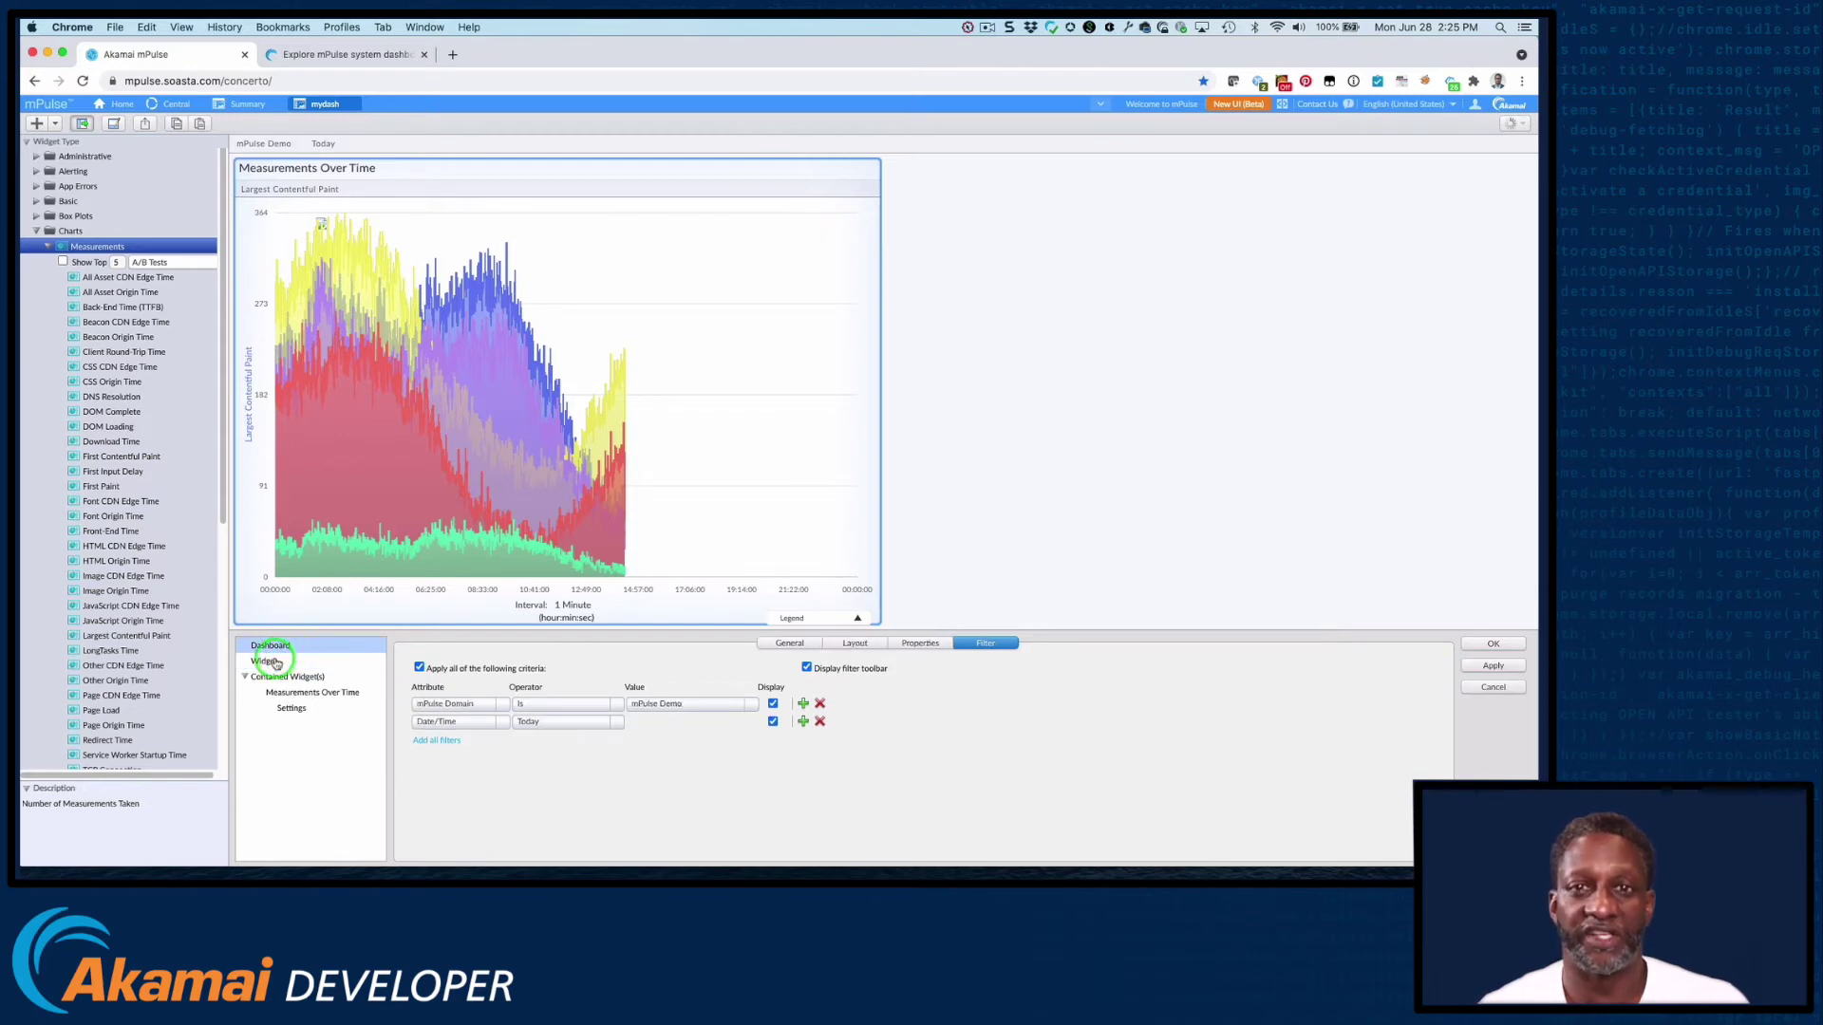
pyautogui.click(276, 661)
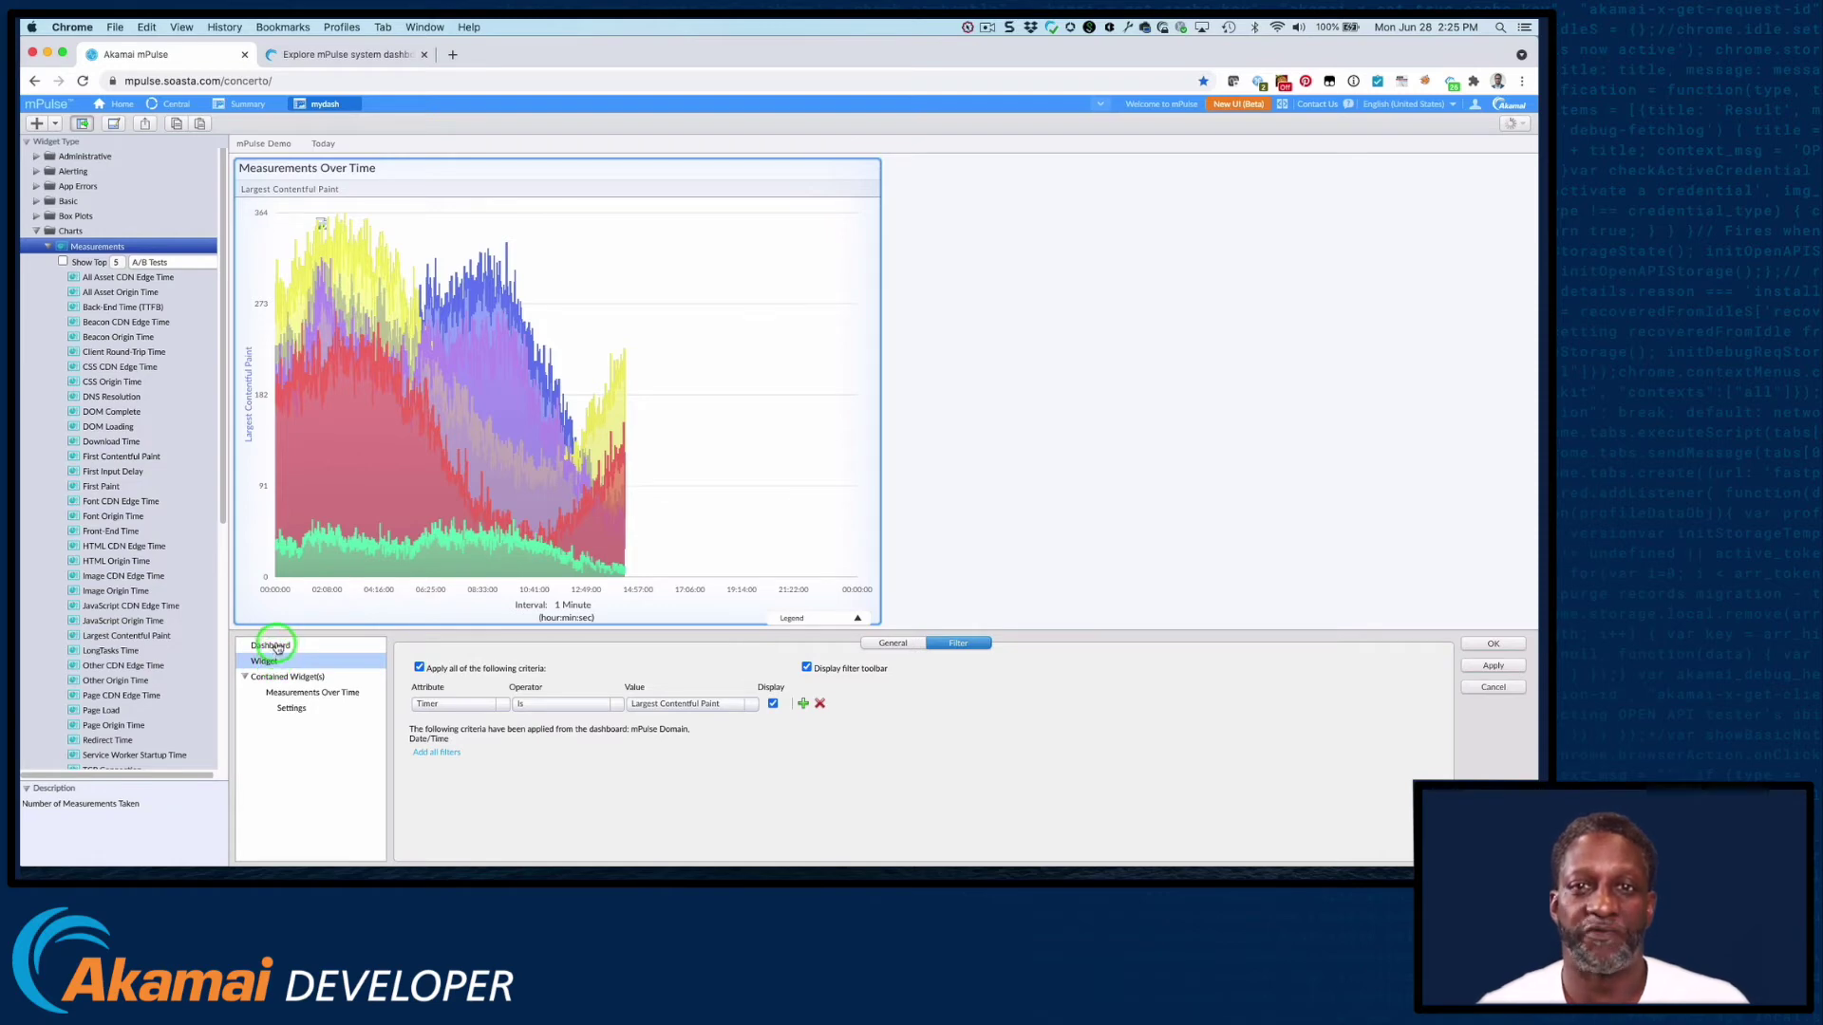
pyautogui.click(276, 647)
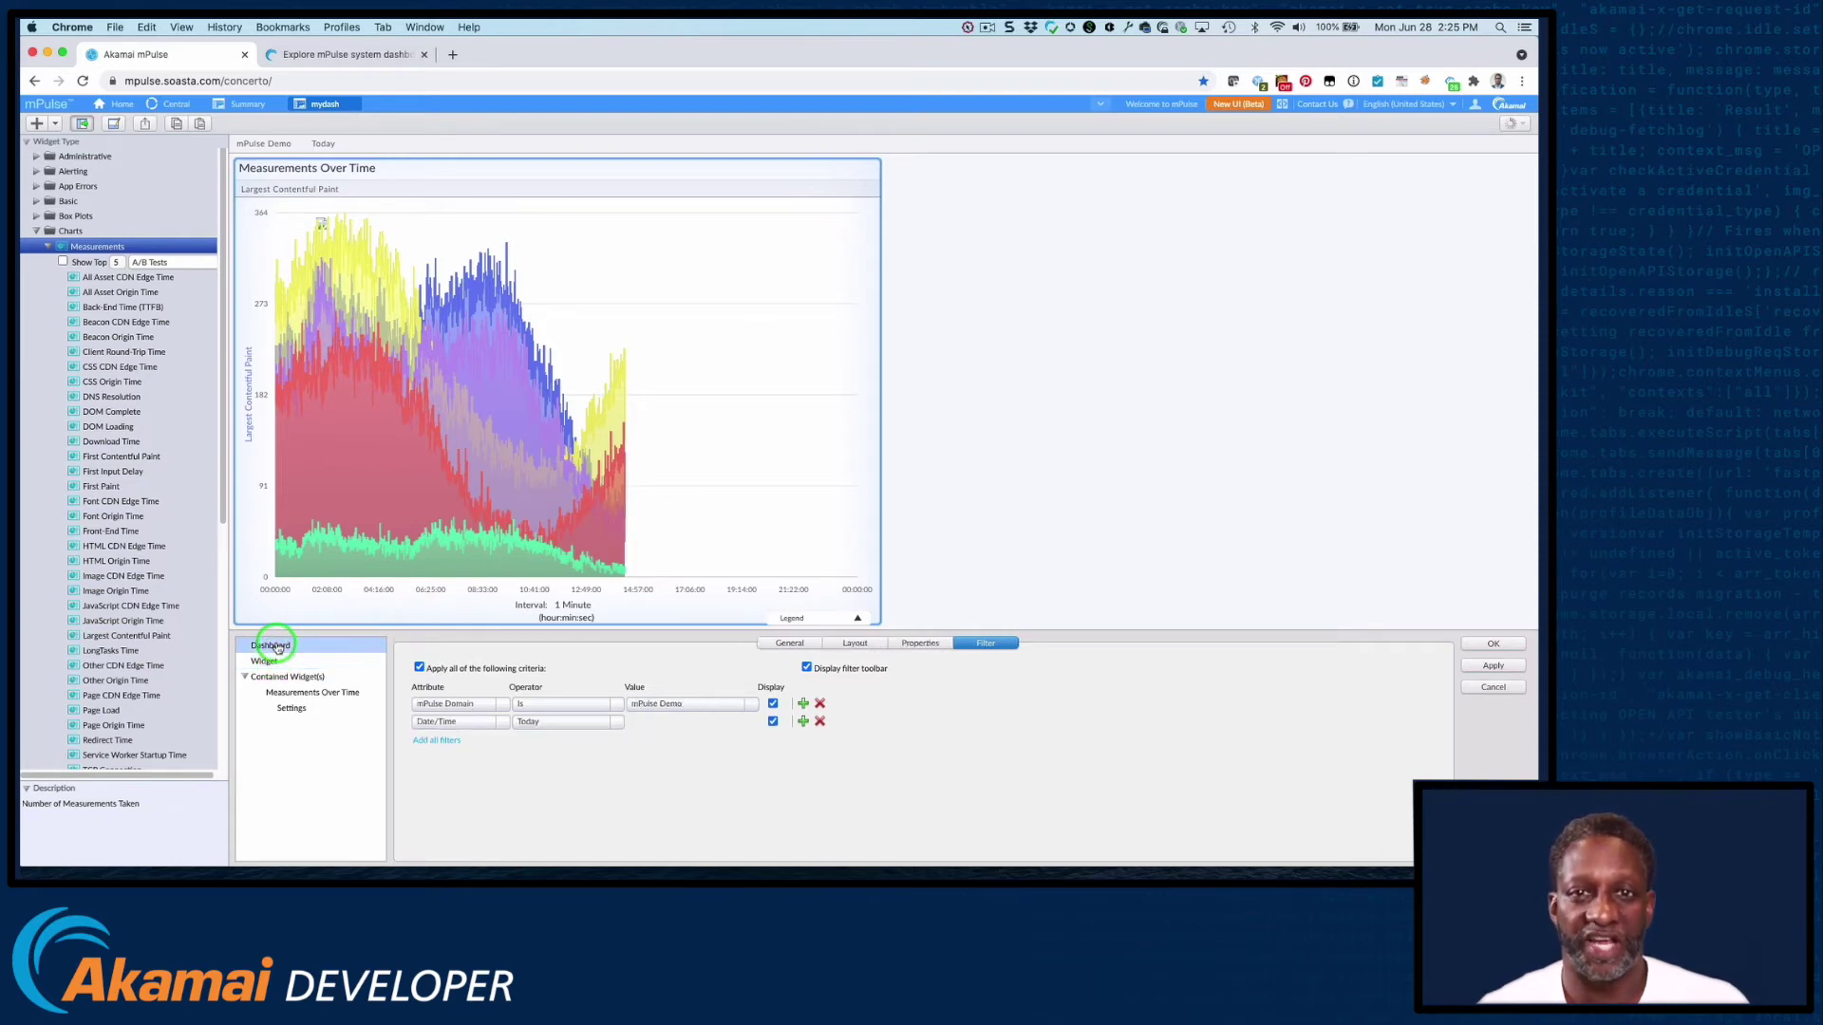
# Review the General, Layout, Properties and Filter settings of the mydash dashboard
pyautogui.click(779, 643)
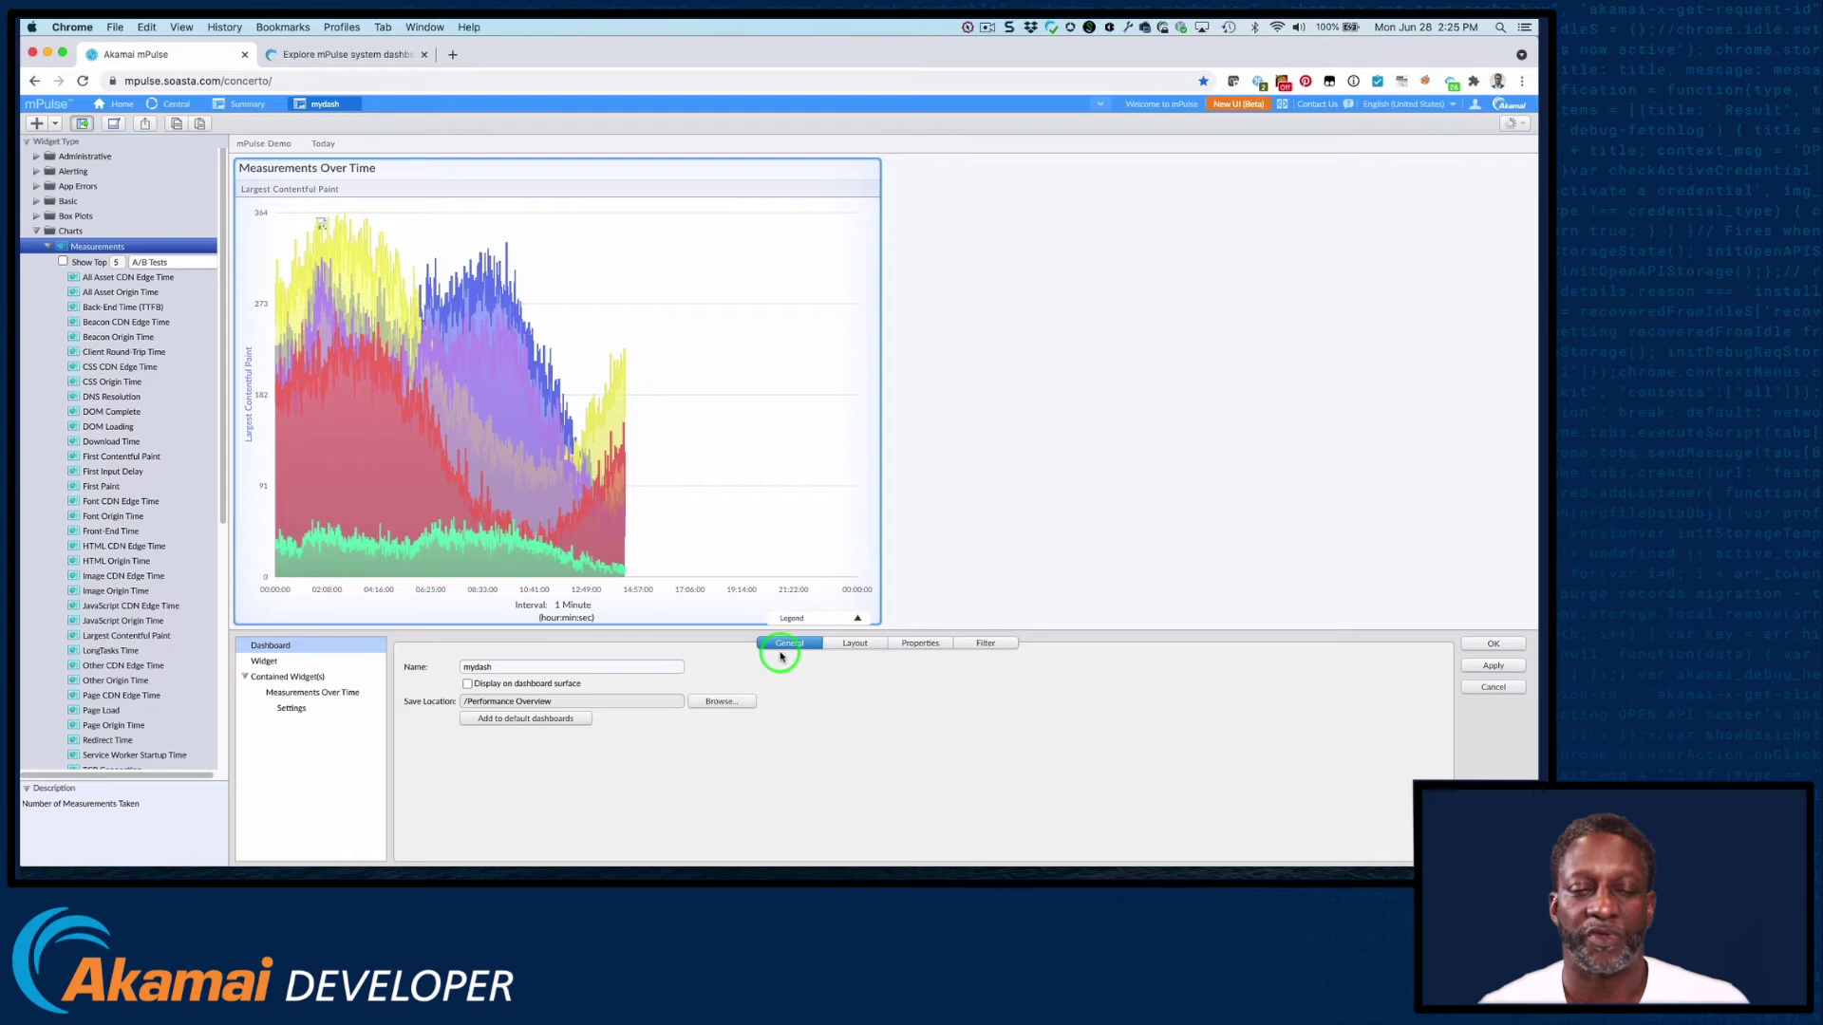
pyautogui.click(854, 643)
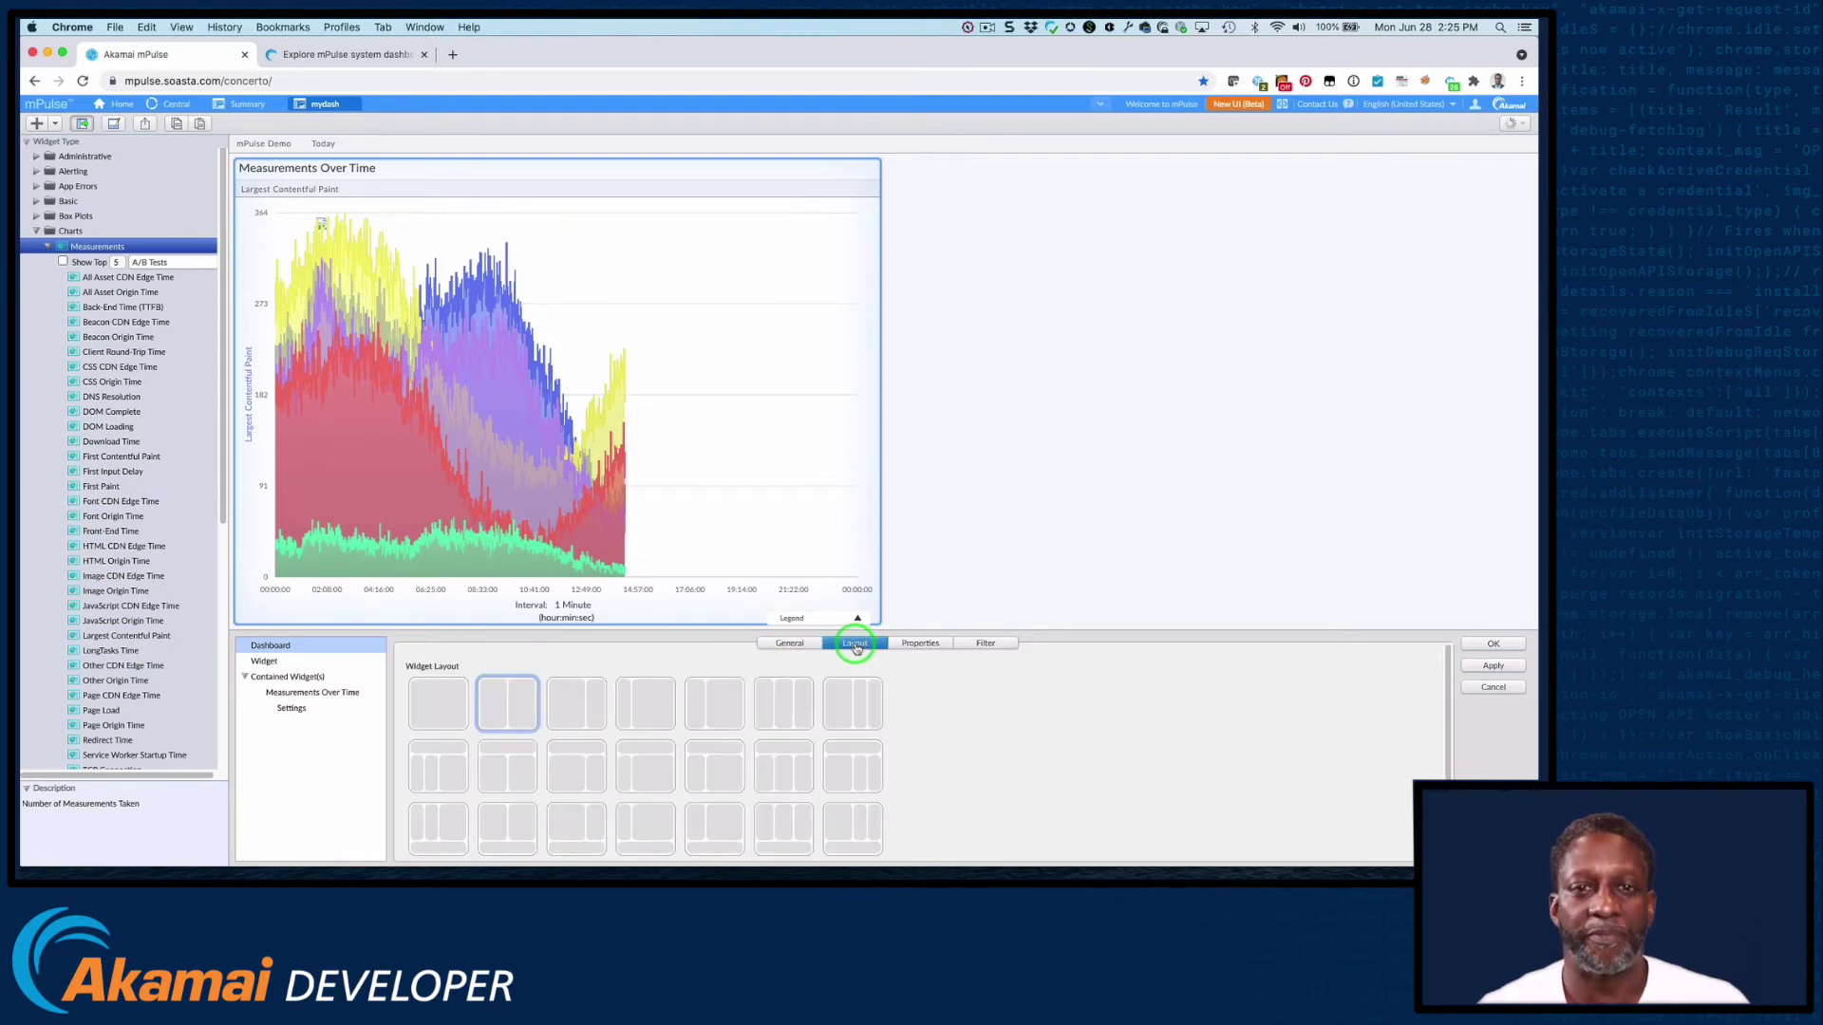
pyautogui.click(918, 644)
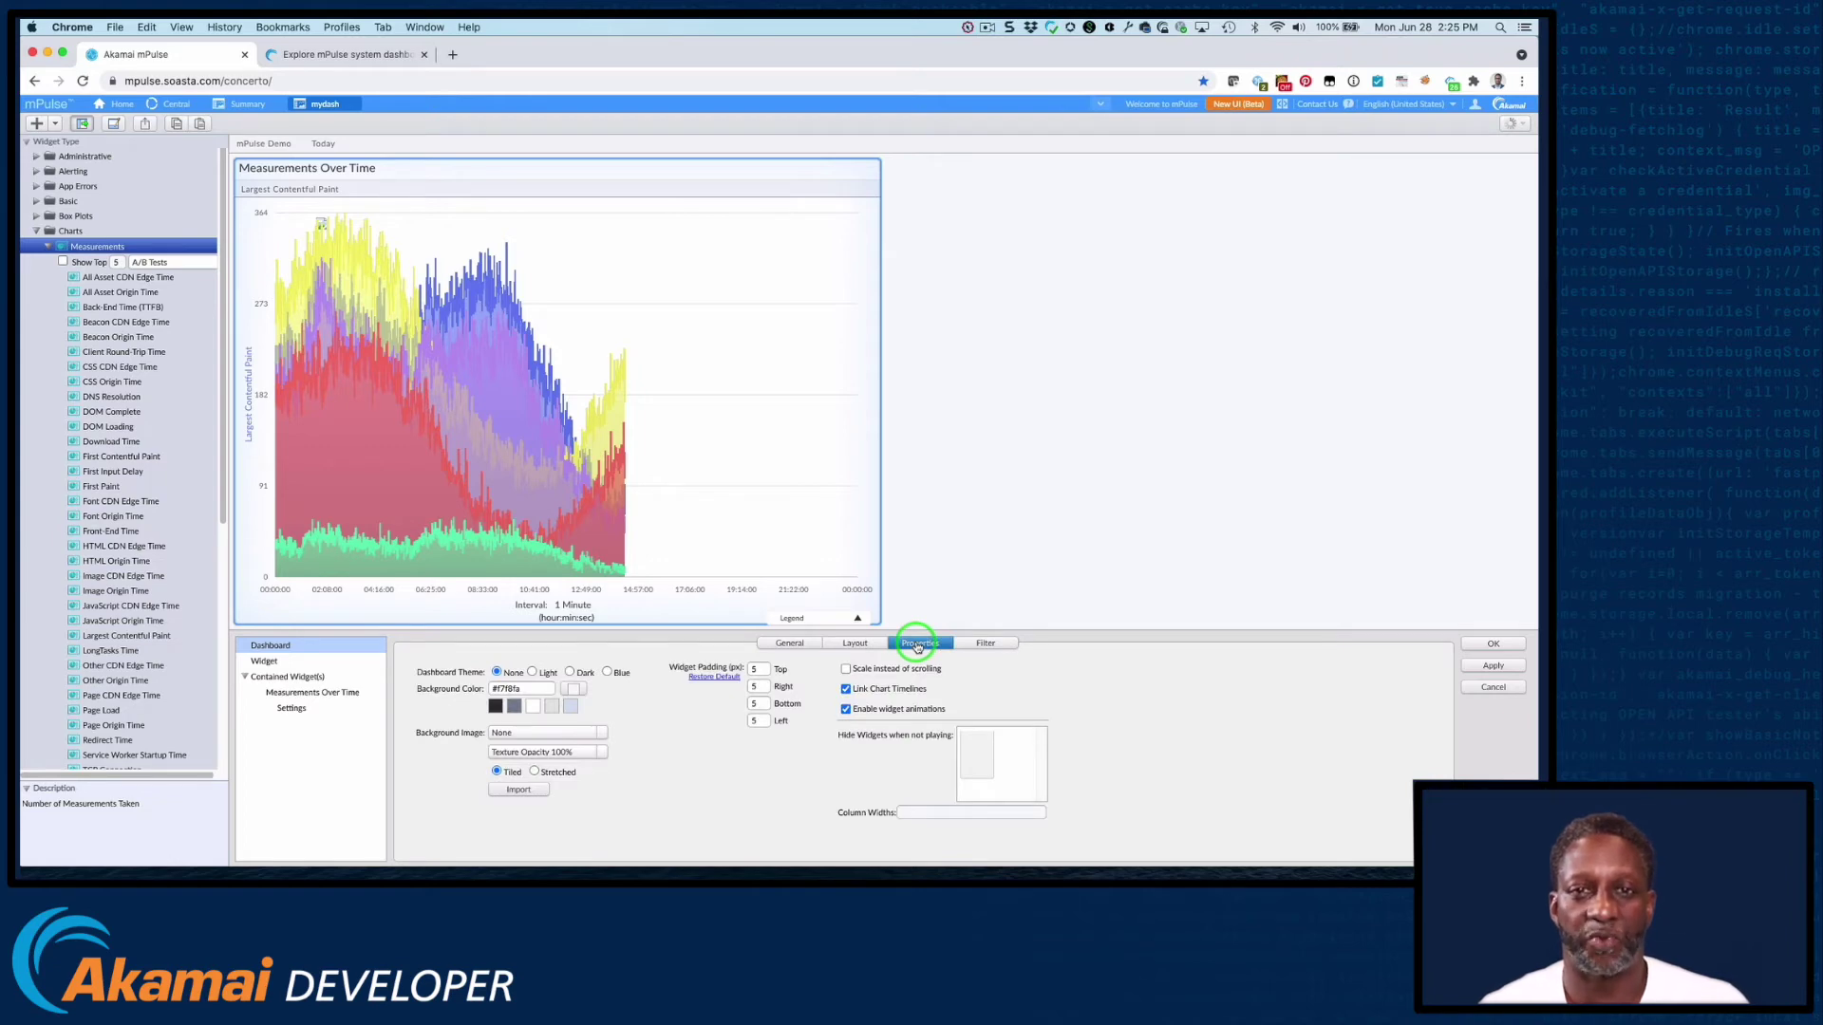
pyautogui.click(980, 646)
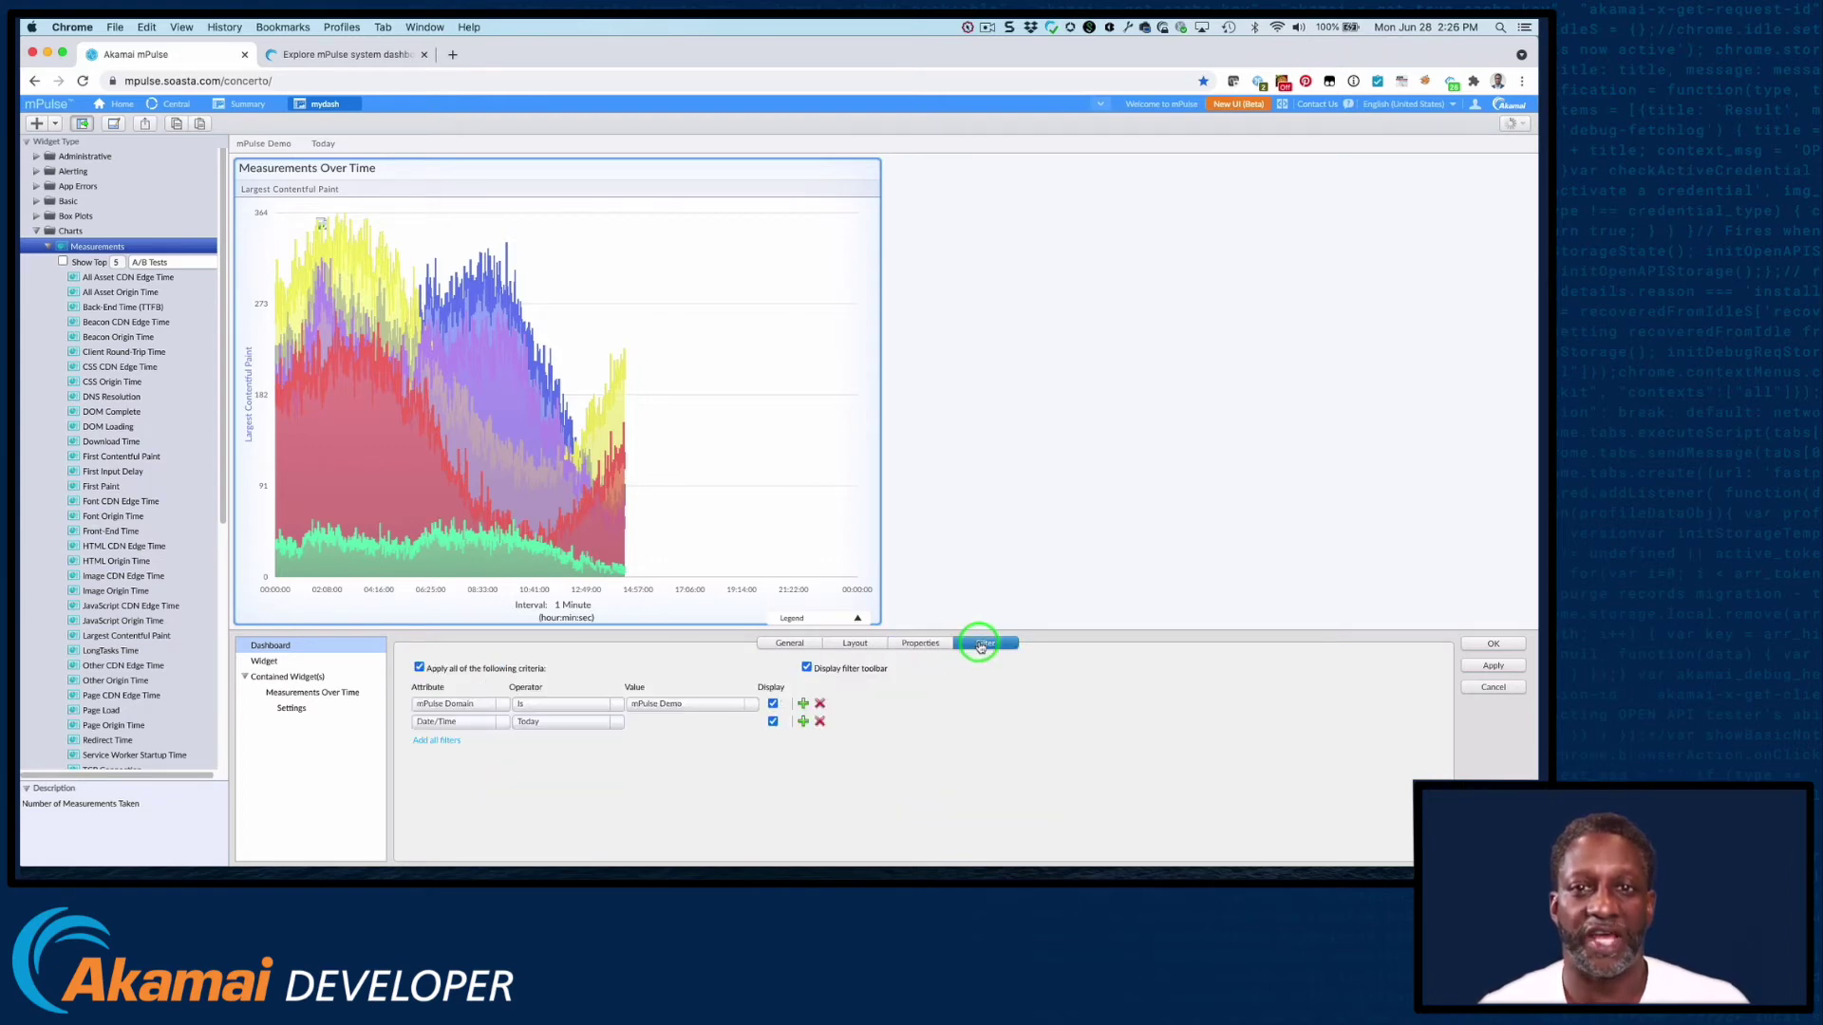
# Add a third filter criterion to the dashboard with Page Group as its attribute
pyautogui.click(805, 723)
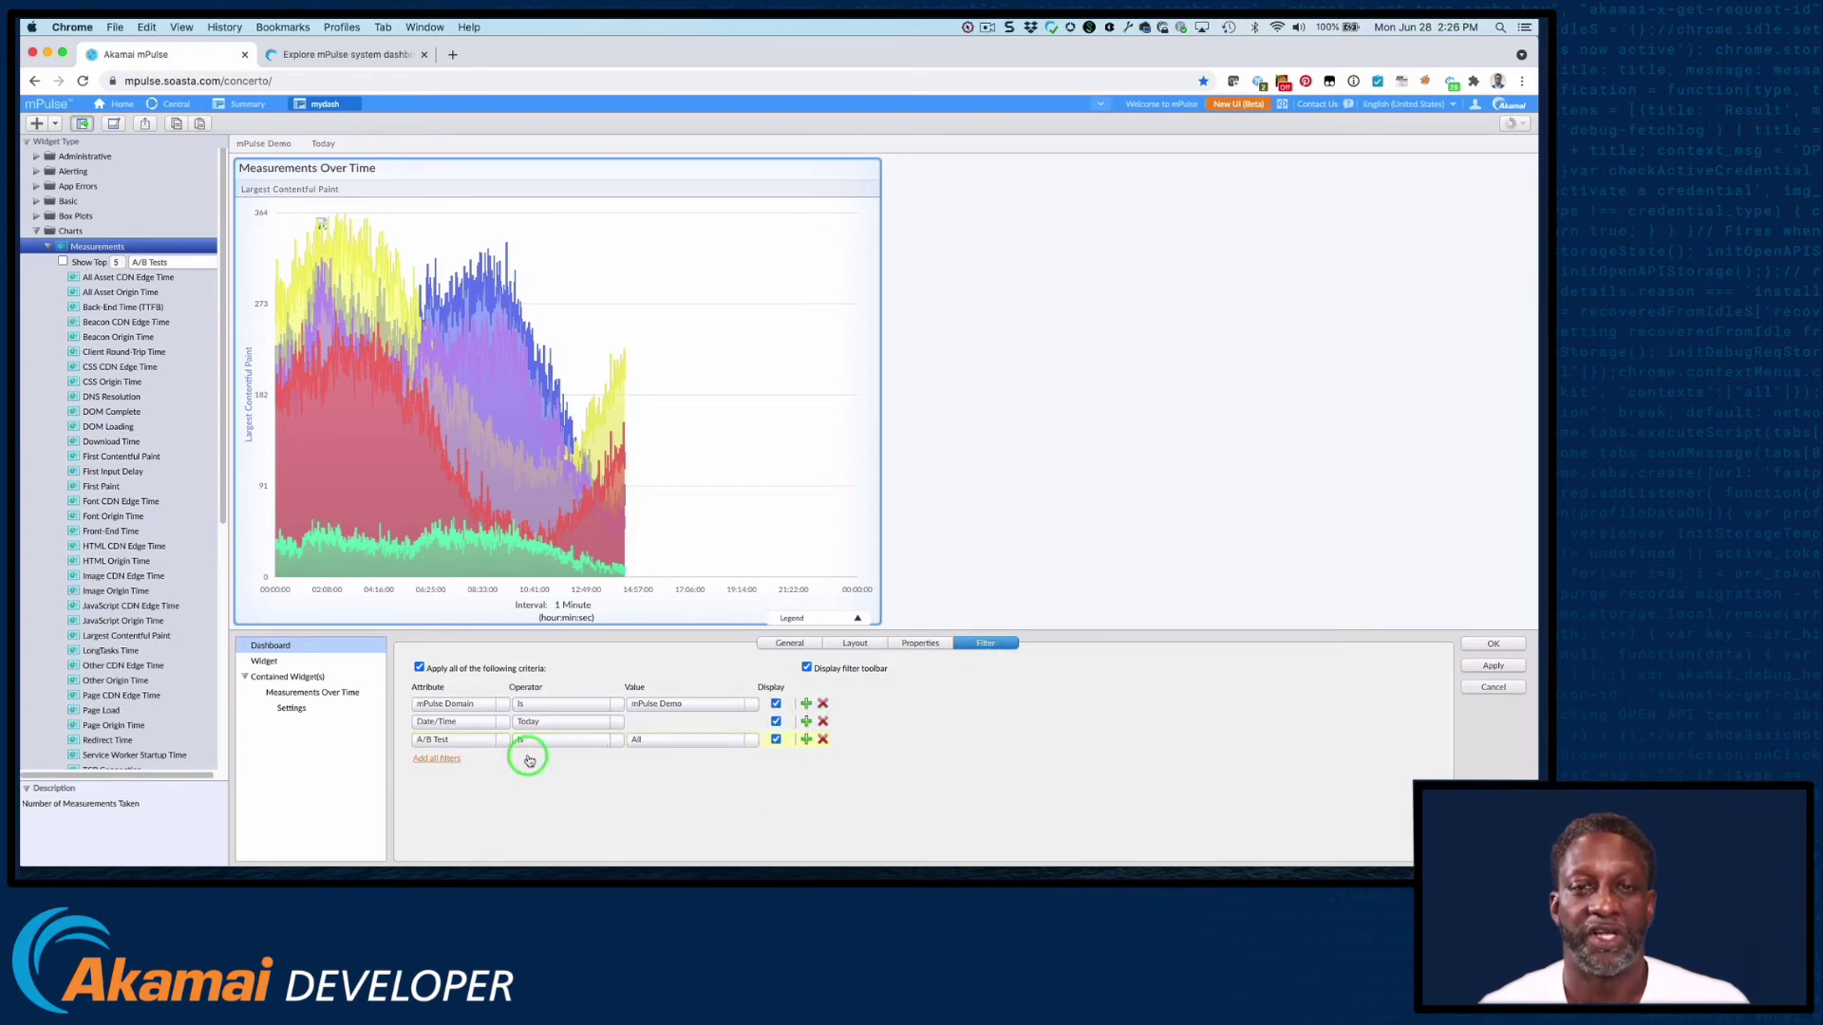
pyautogui.click(477, 740)
pyautogui.scroll(-10, 476, 760)
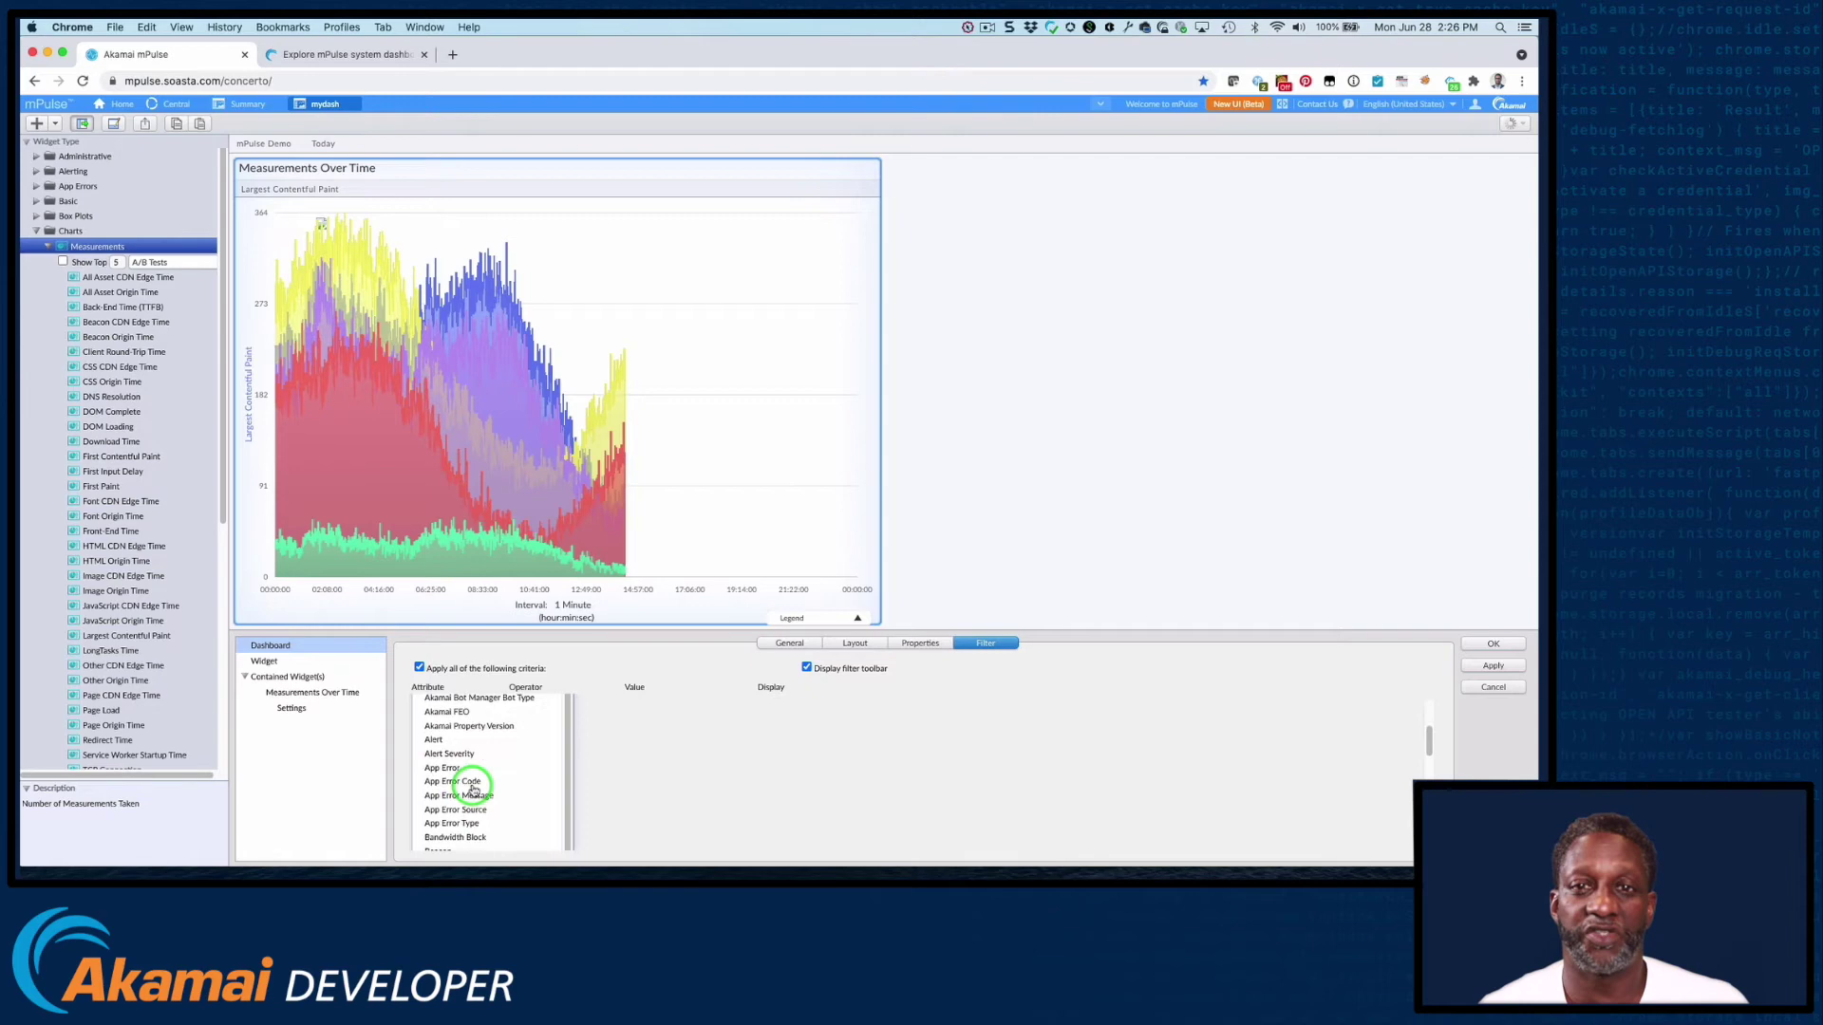
pyautogui.scroll(-3, 474, 791)
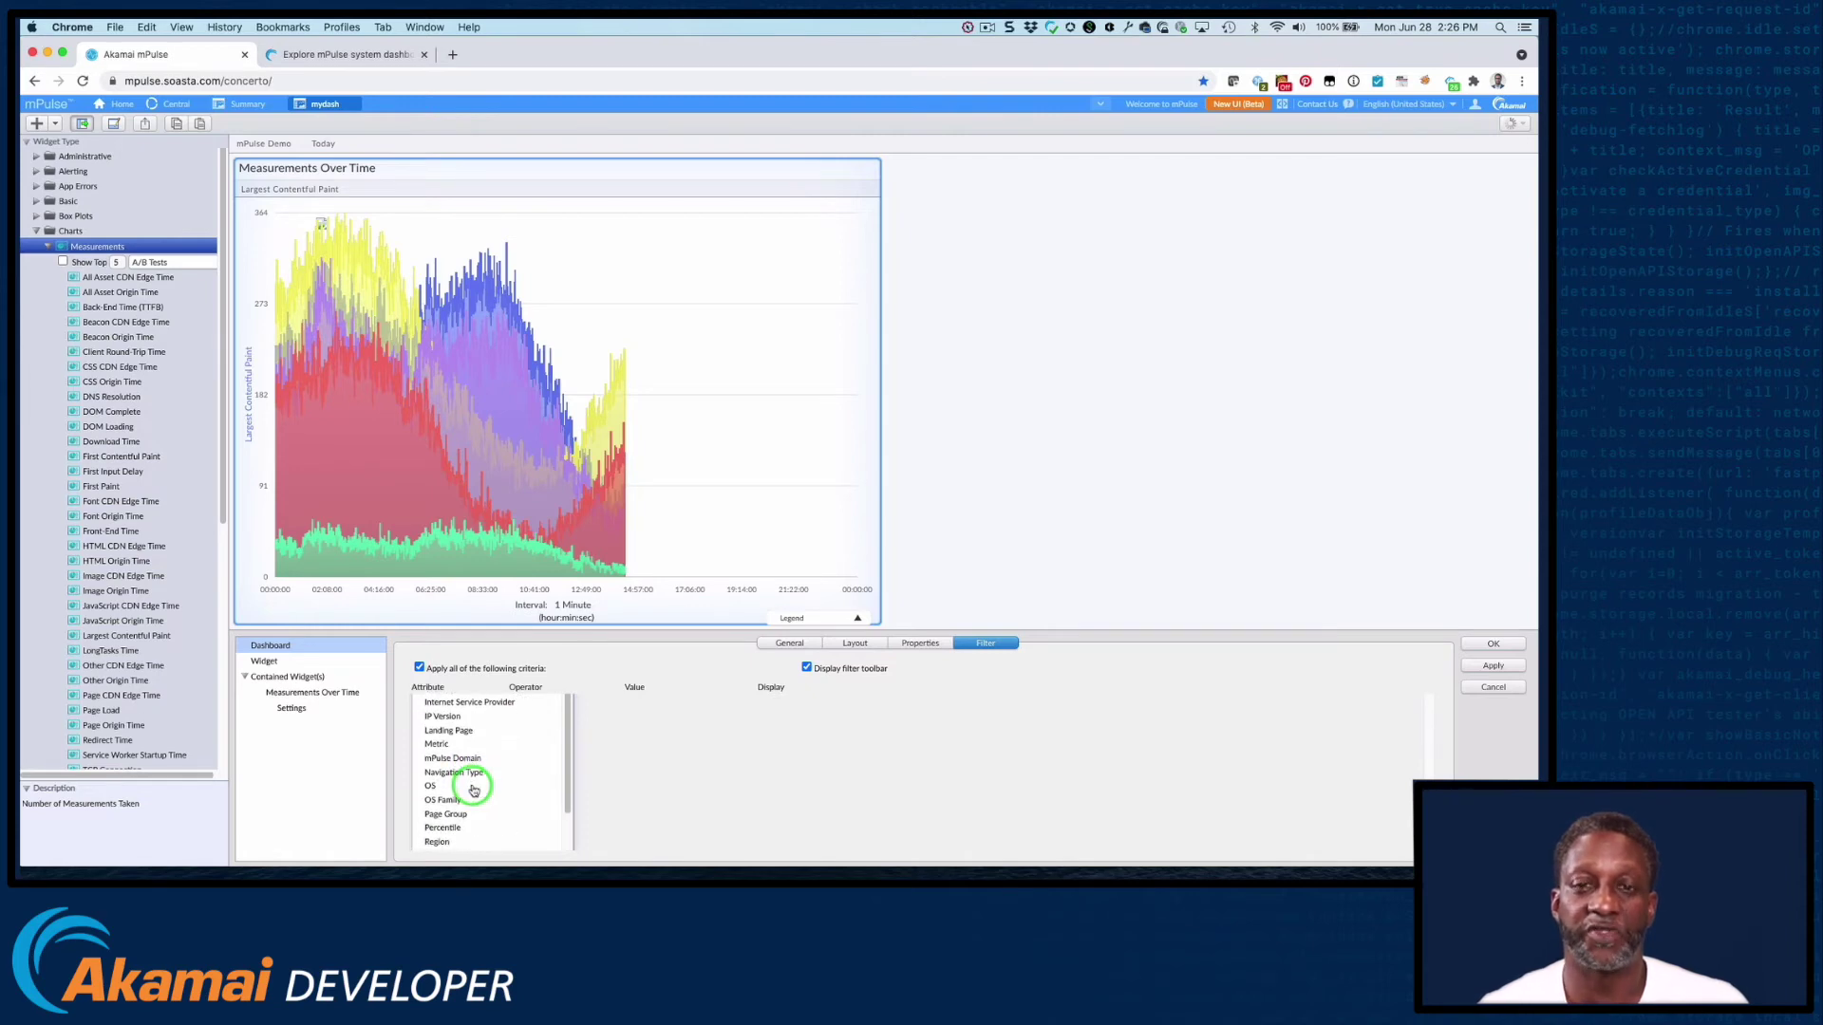
pyautogui.click(463, 795)
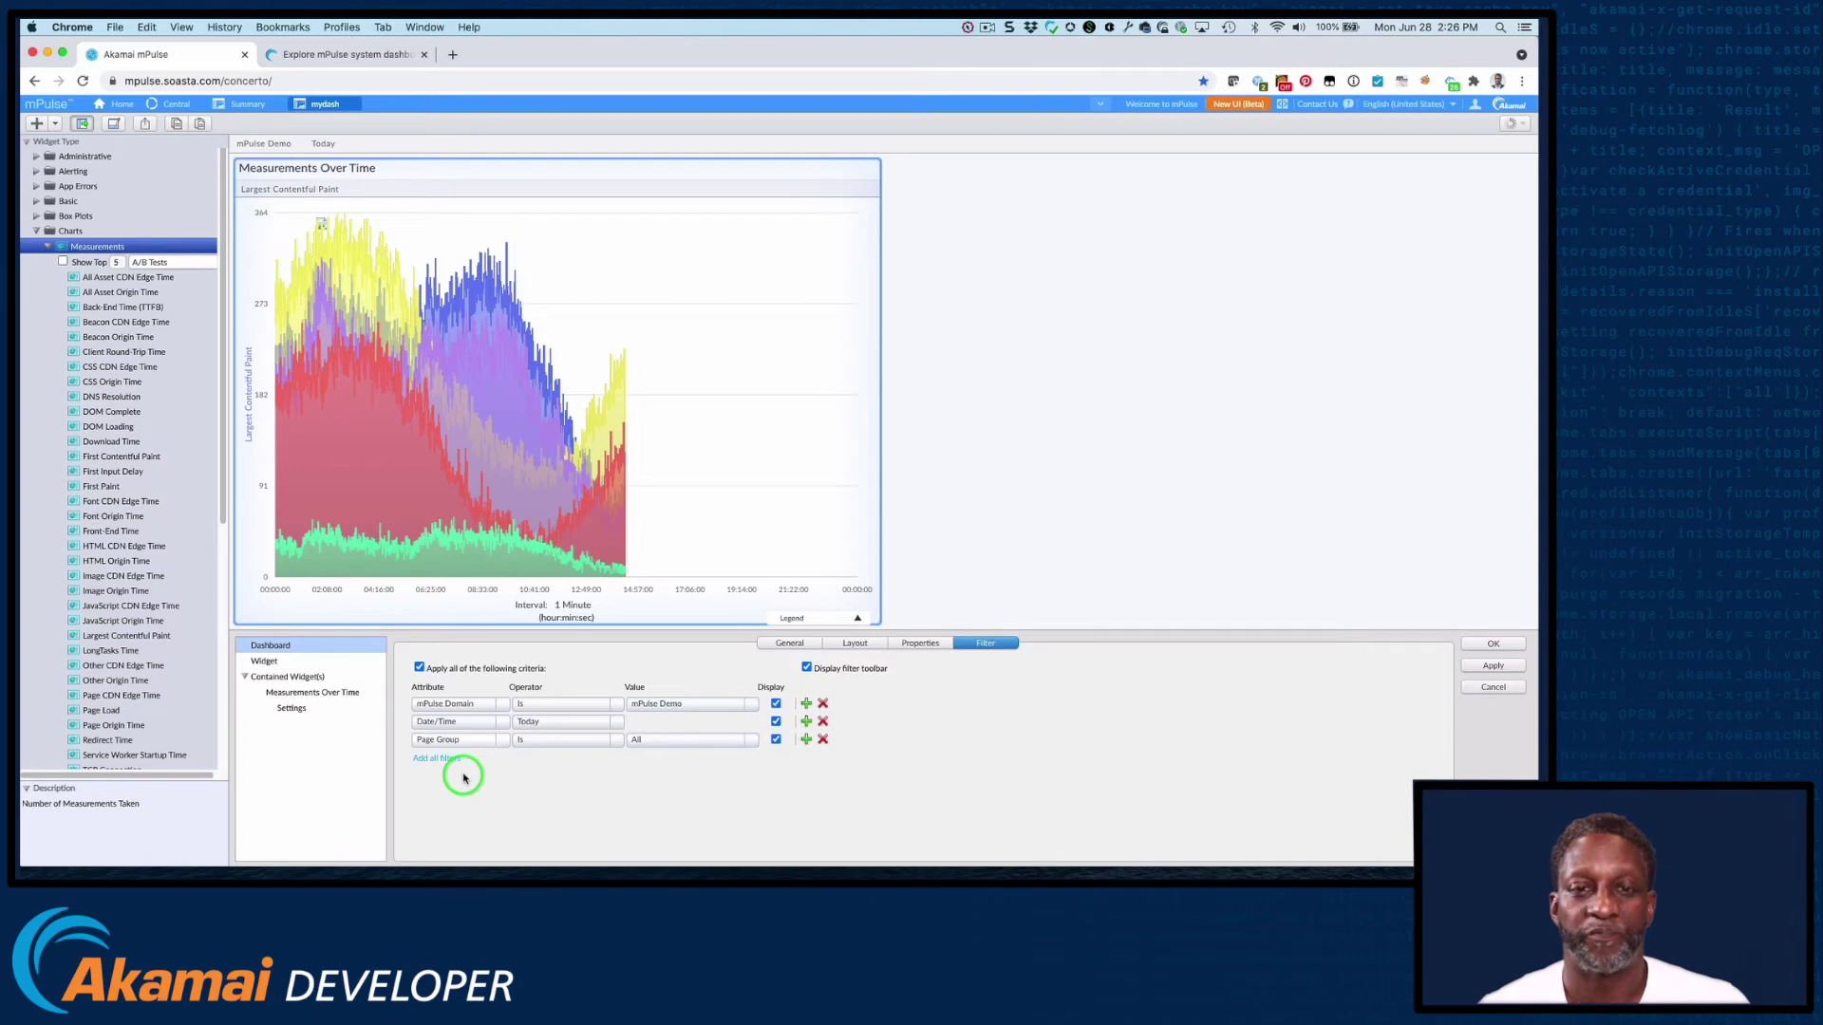
# Review the Largest Contentful Paint chart widget's general and filter settings
pyautogui.click(309, 692)
pyautogui.click(269, 660)
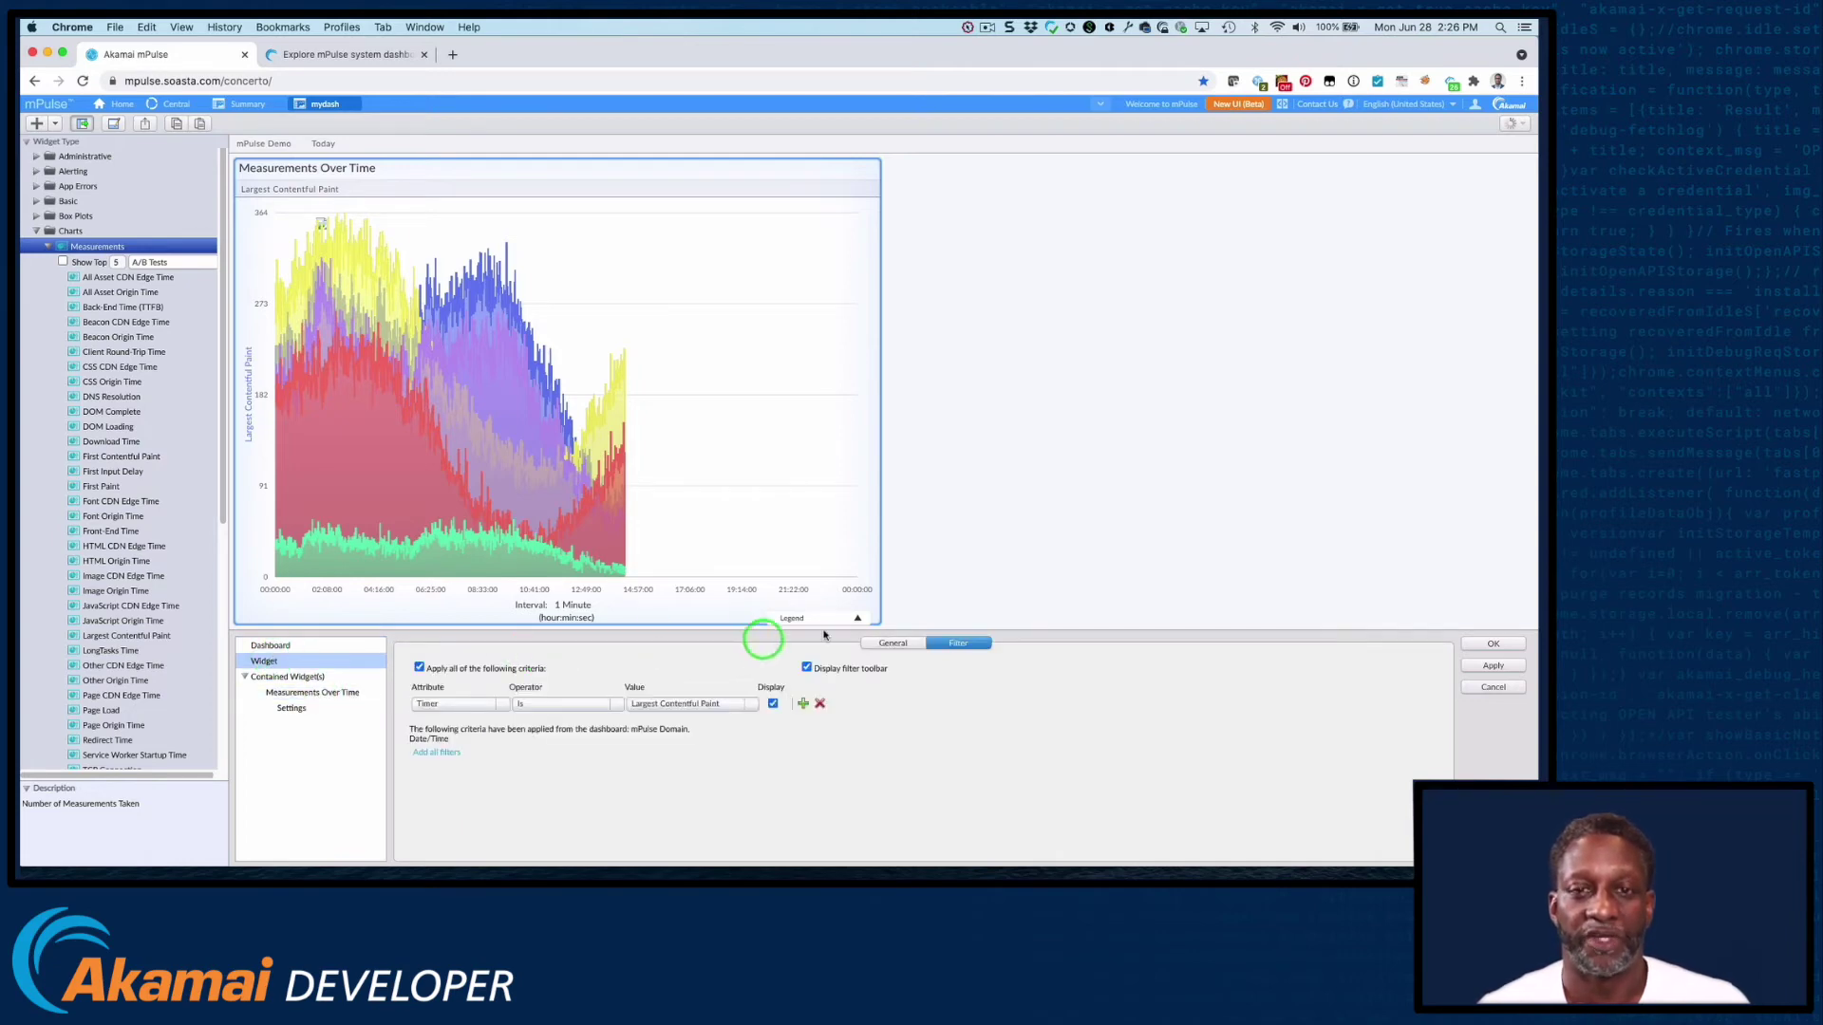
pyautogui.click(885, 644)
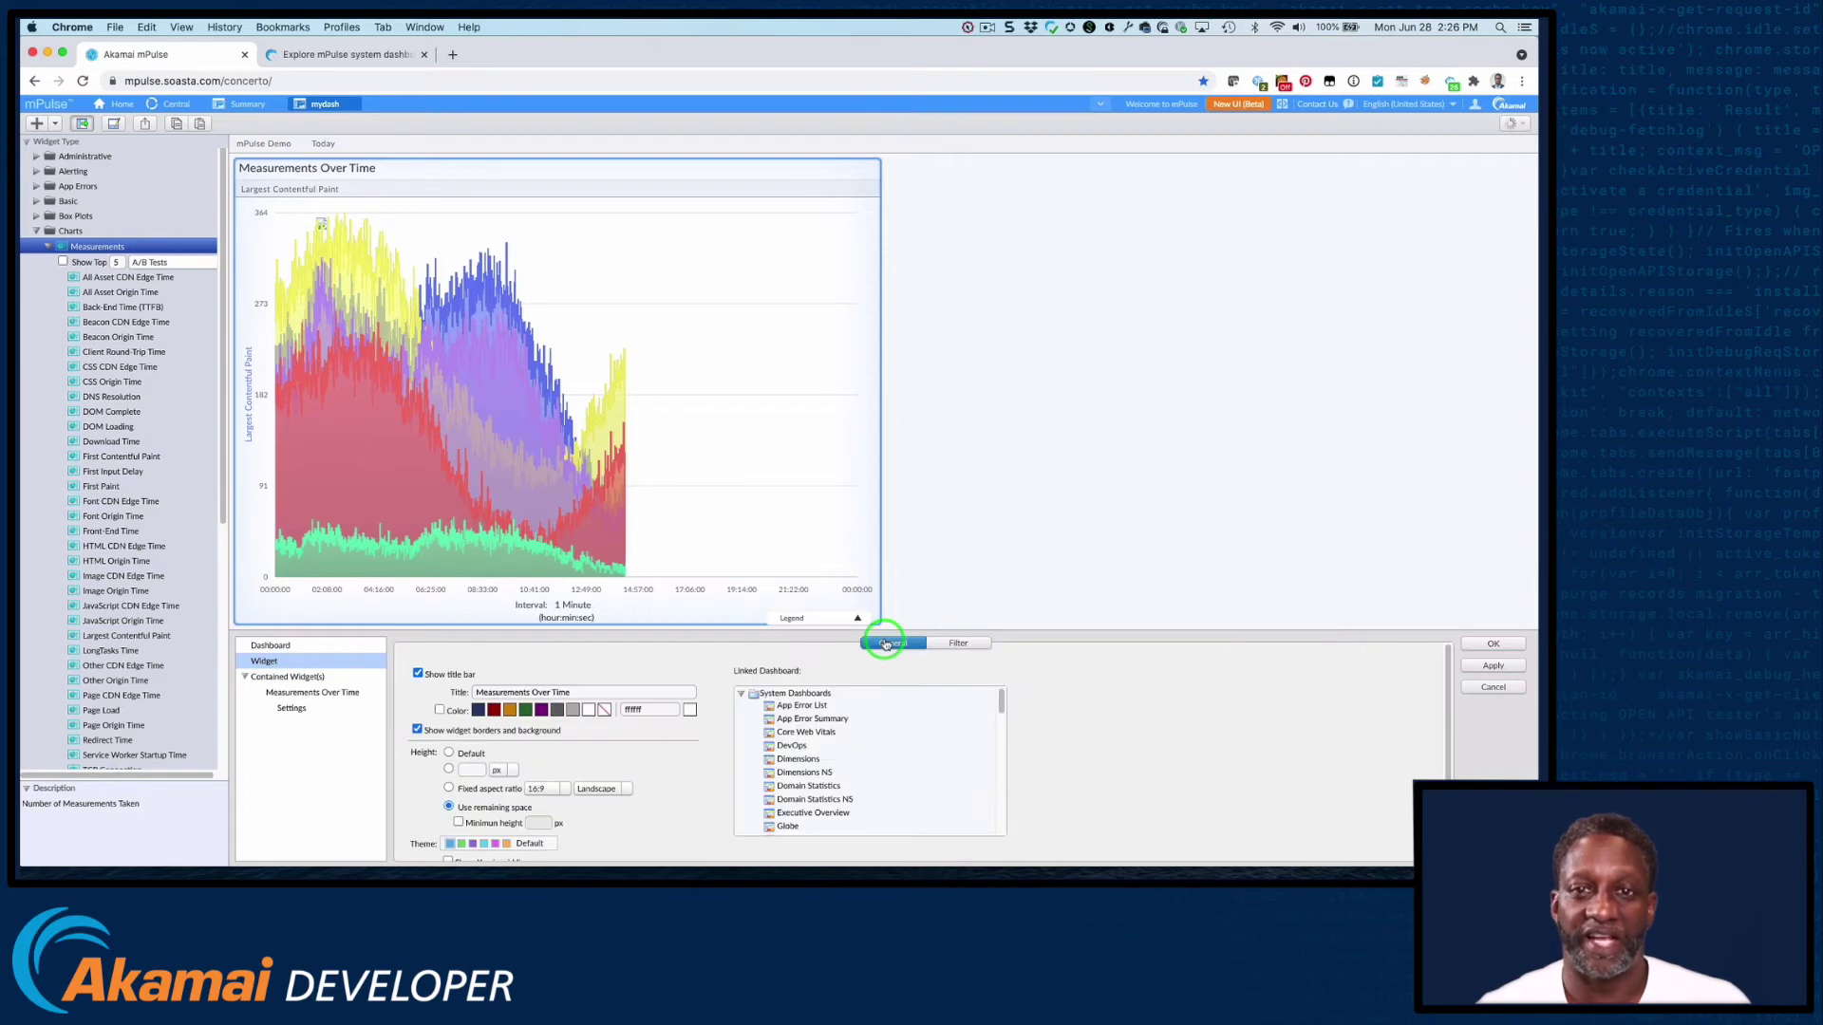
pyautogui.click(956, 644)
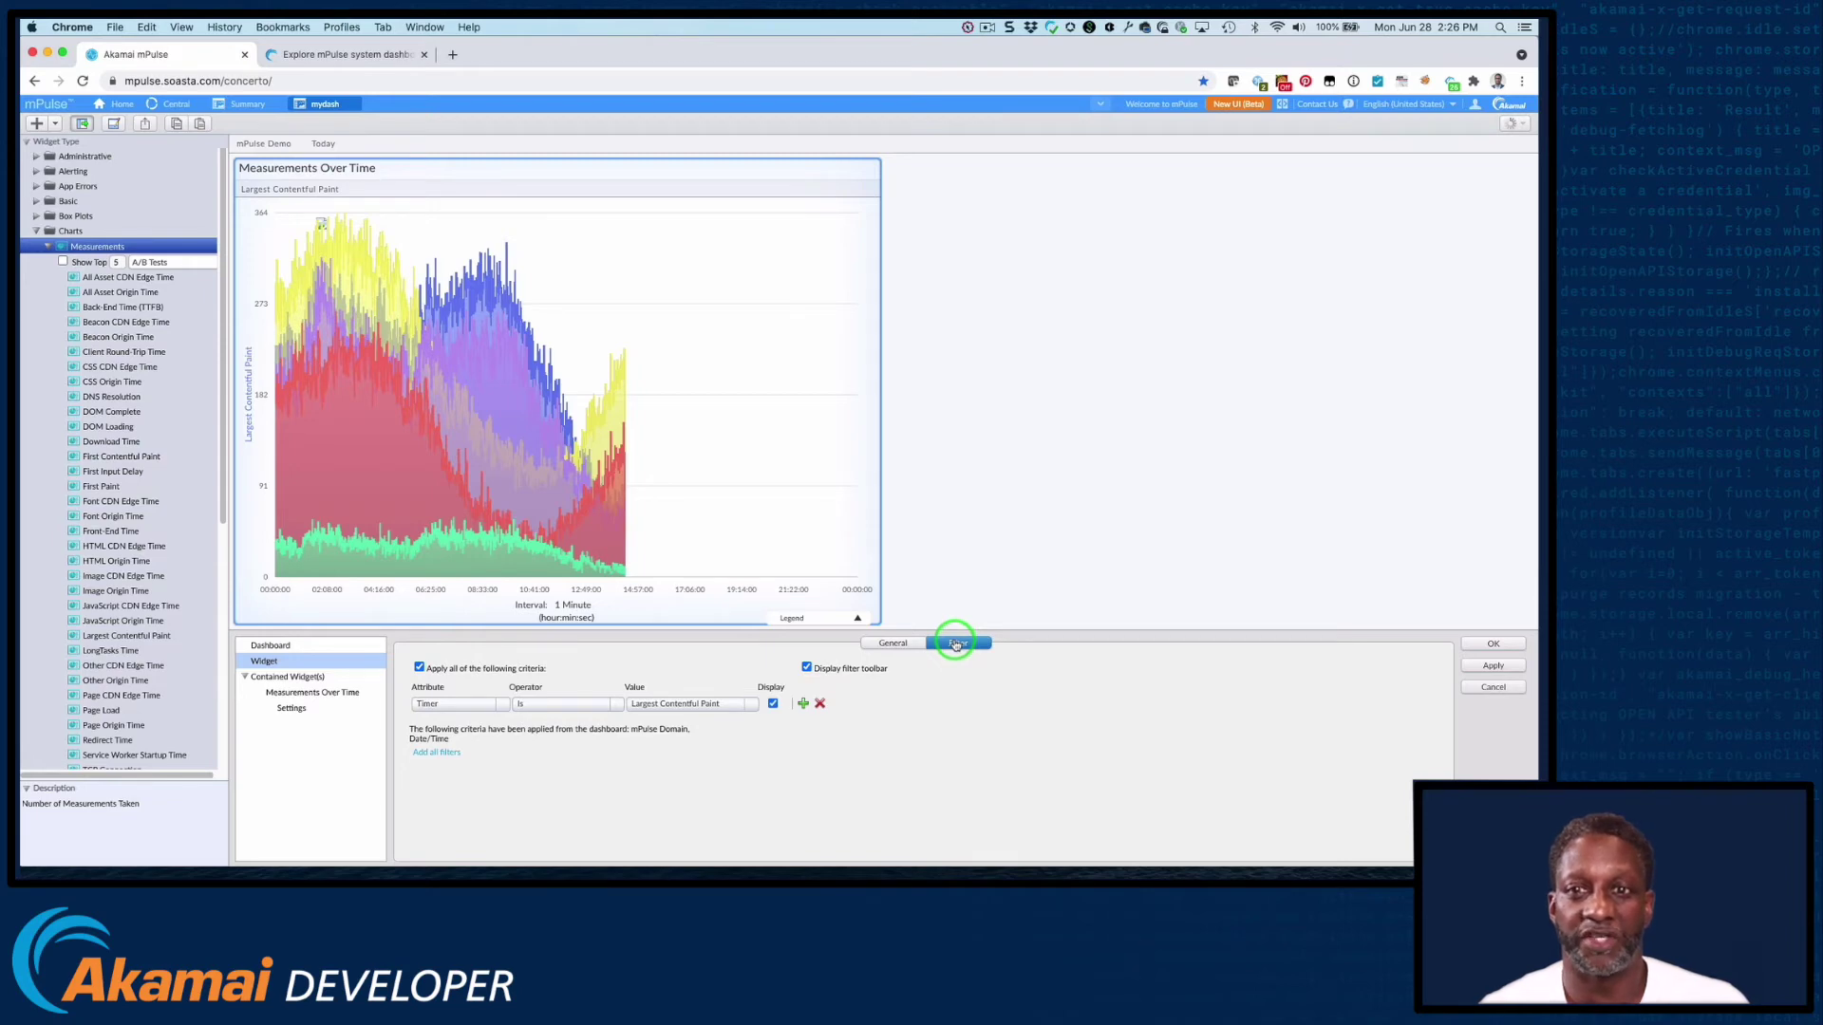
# Change the Measurements Over Time chart type to Line and apply the dashboard edits
pyautogui.click(324, 697)
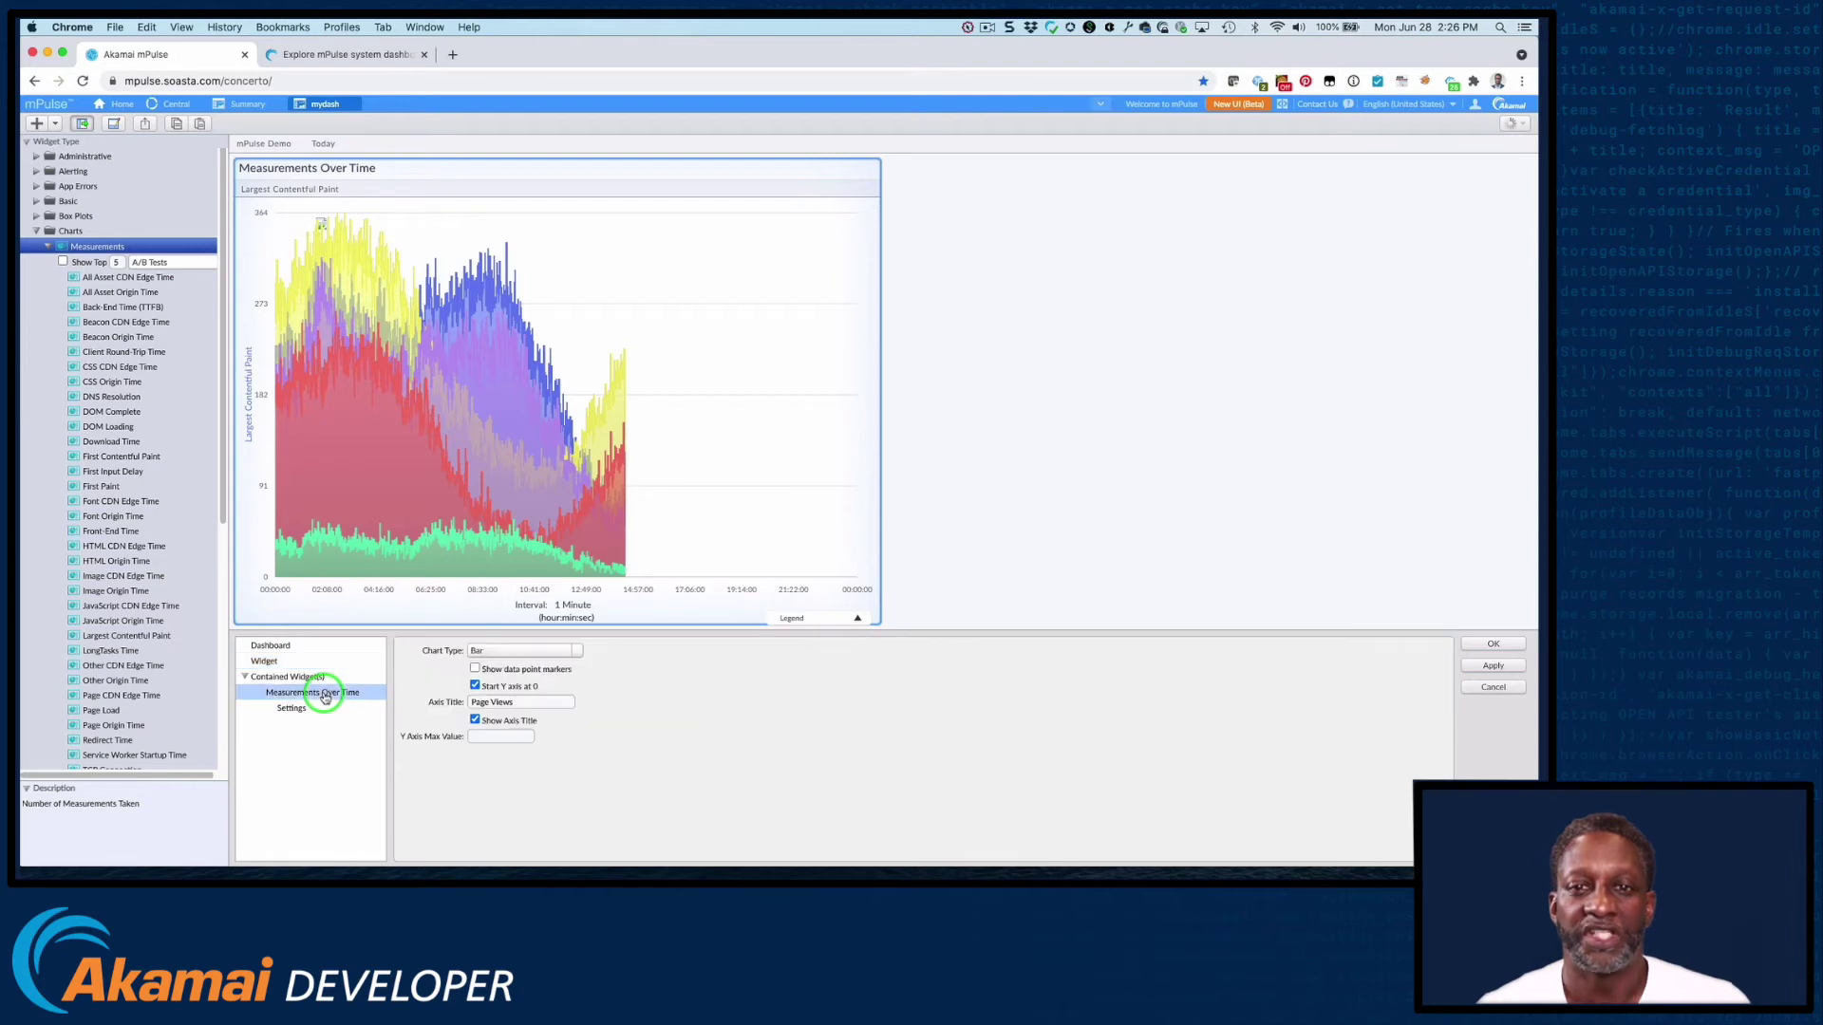
pyautogui.click(515, 651)
pyautogui.click(503, 631)
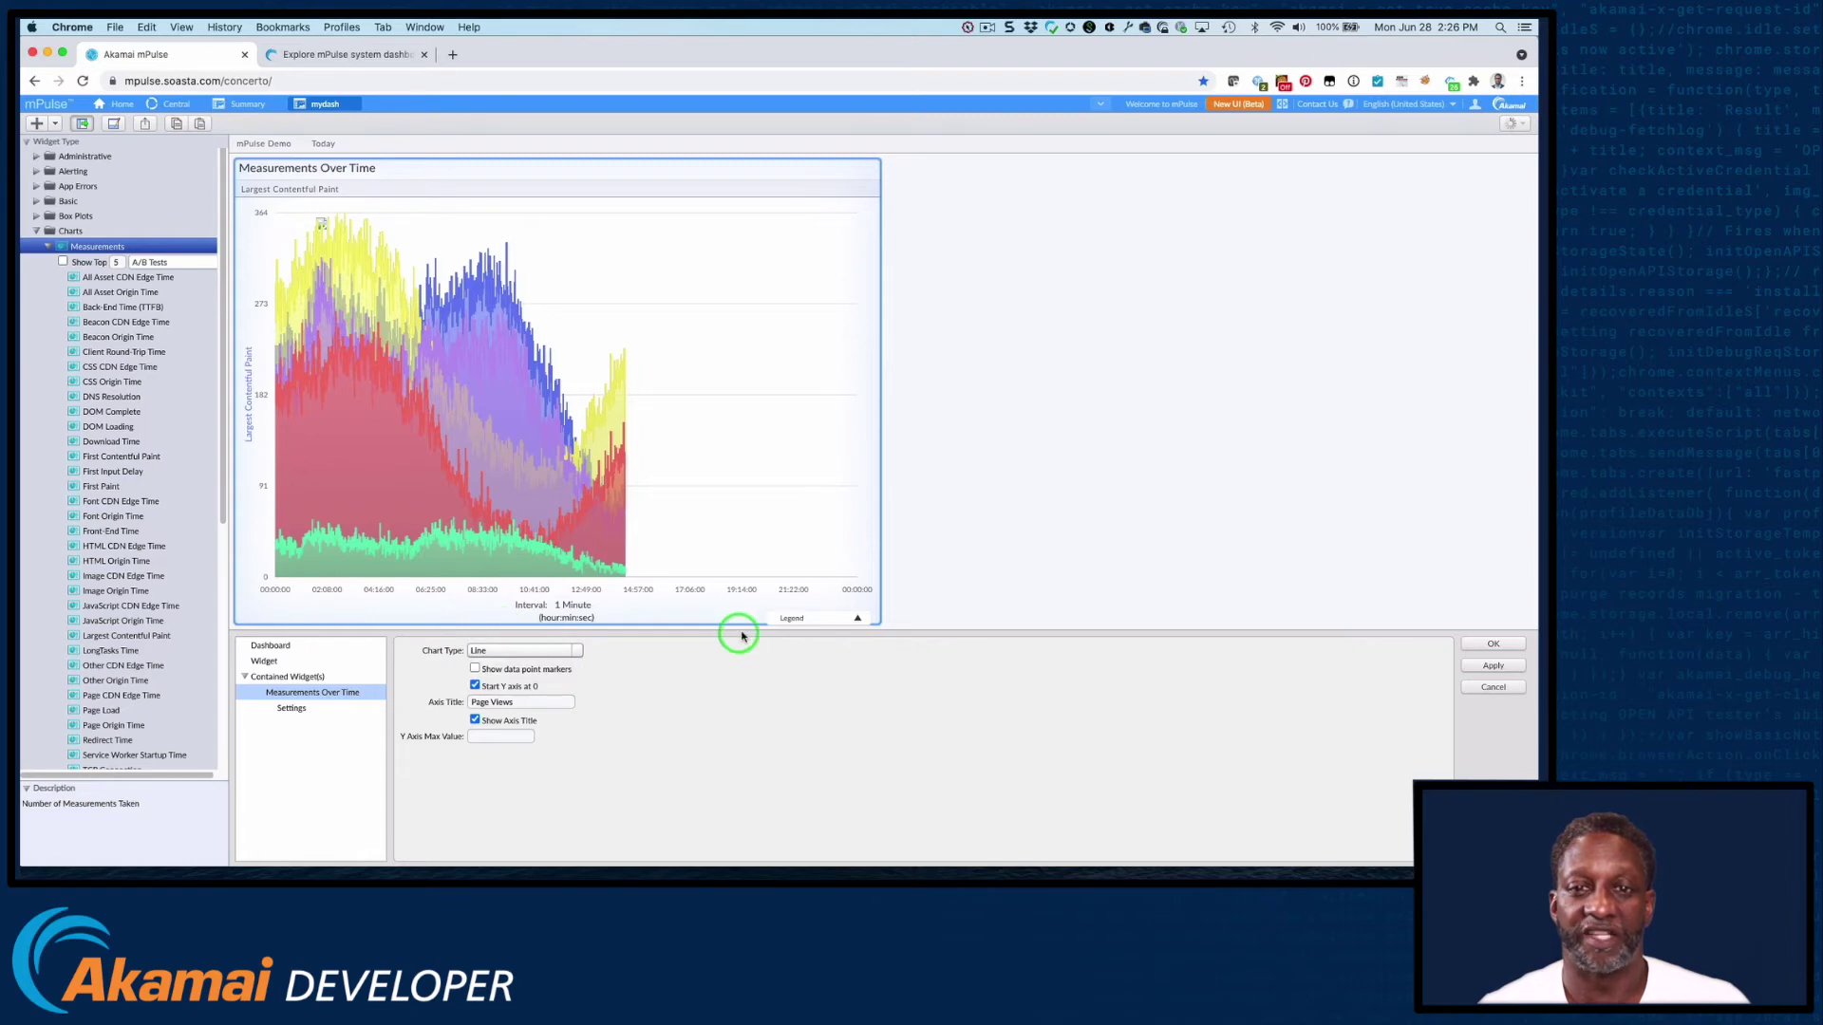
pyautogui.click(1498, 665)
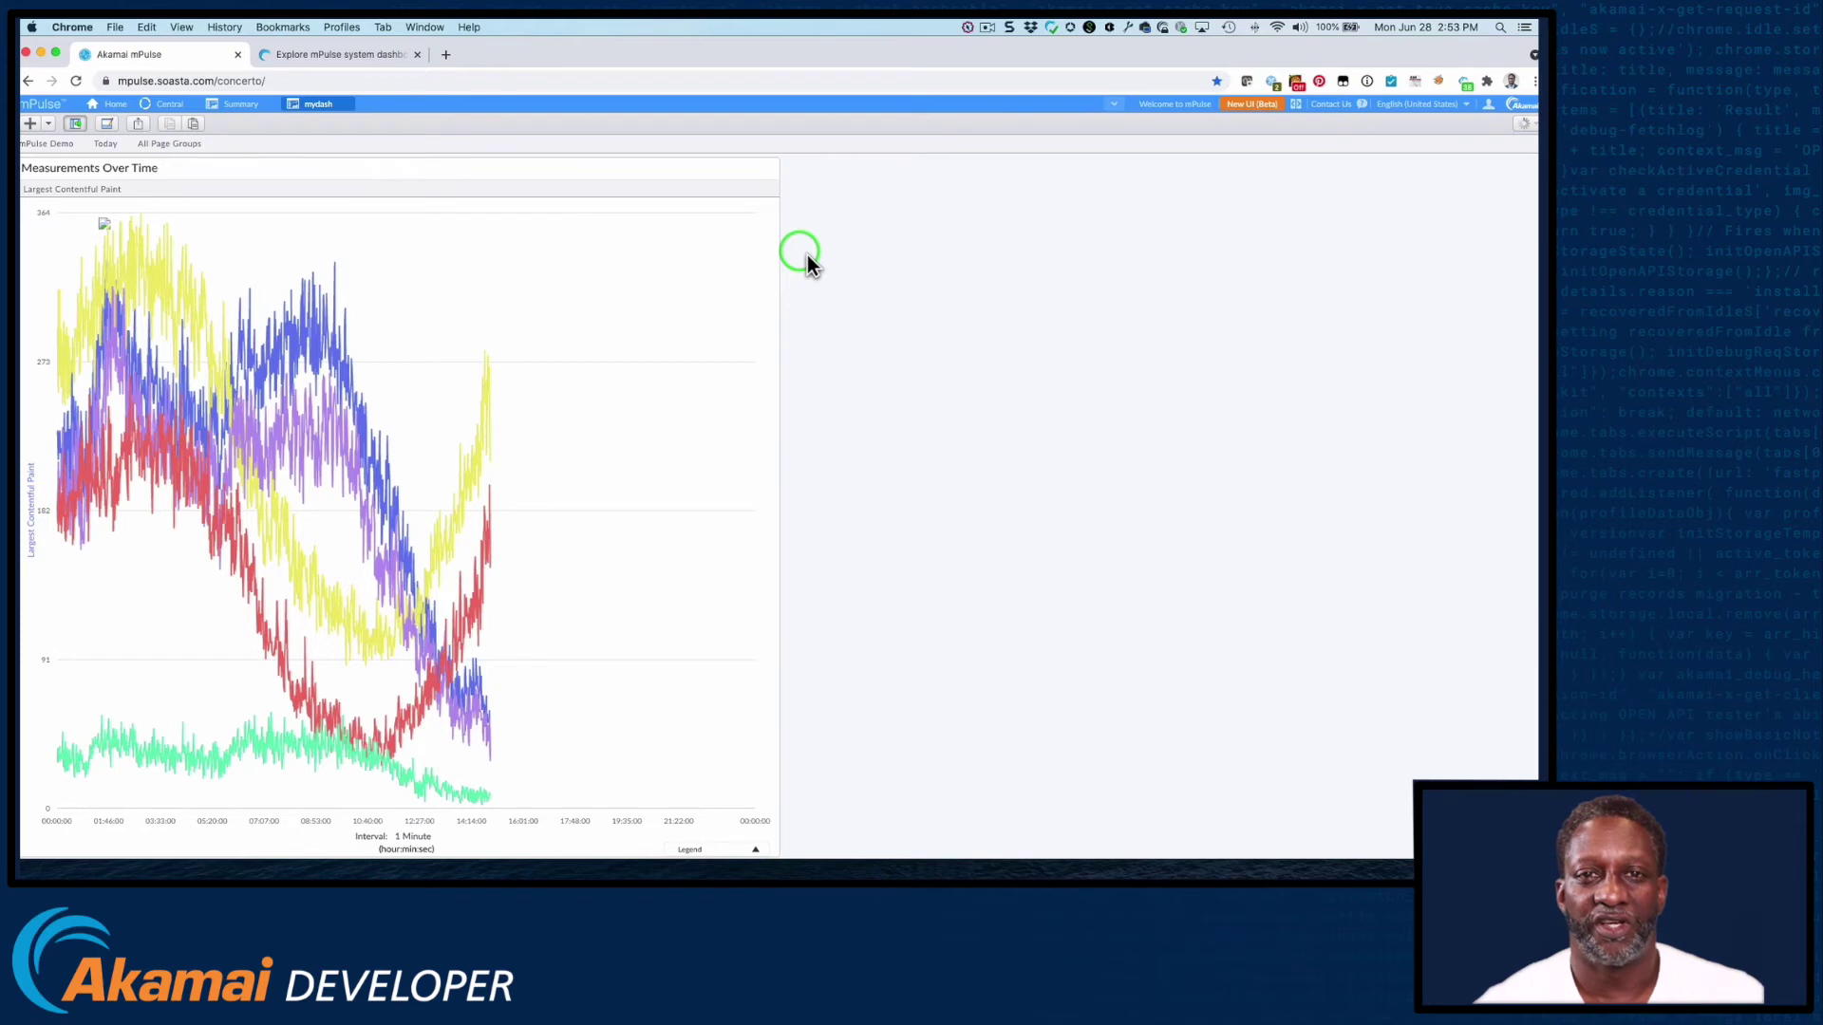
# Copy the Summary widget from the Summary dashboard and paste it into mydash below the Measurements Over Time chart
pyautogui.click(241, 103)
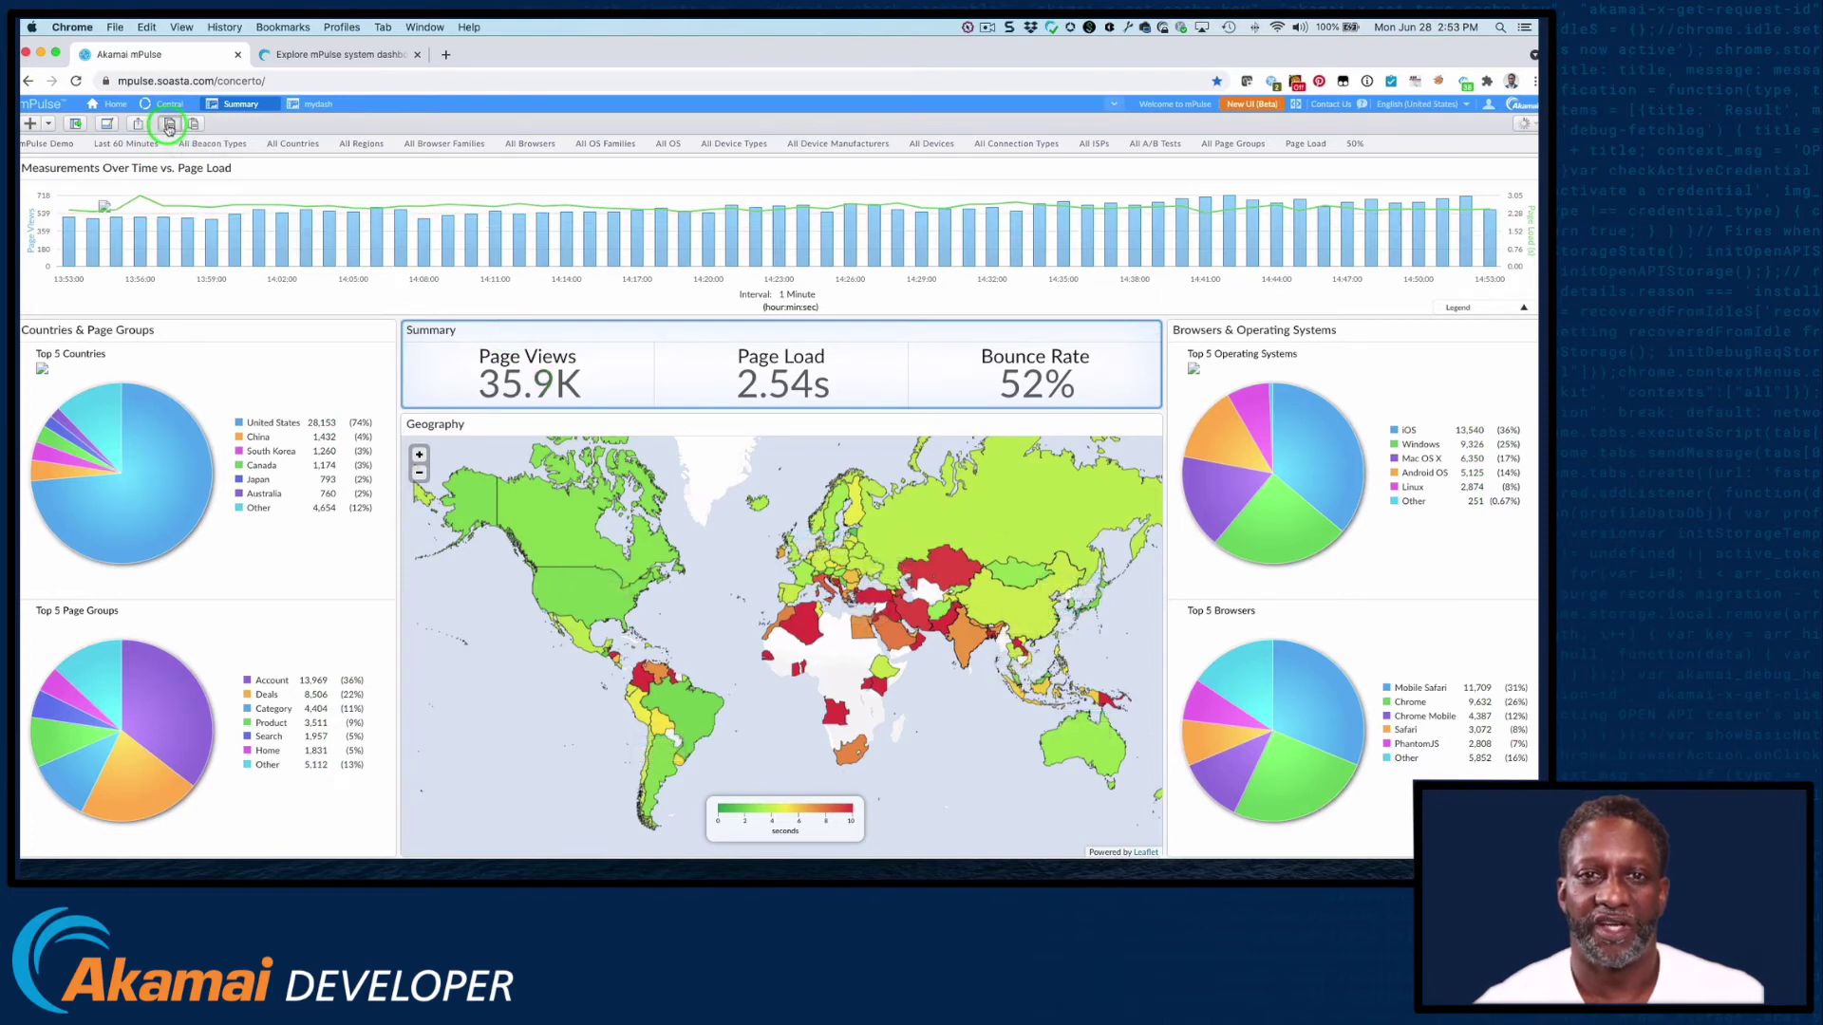
pyautogui.click(312, 104)
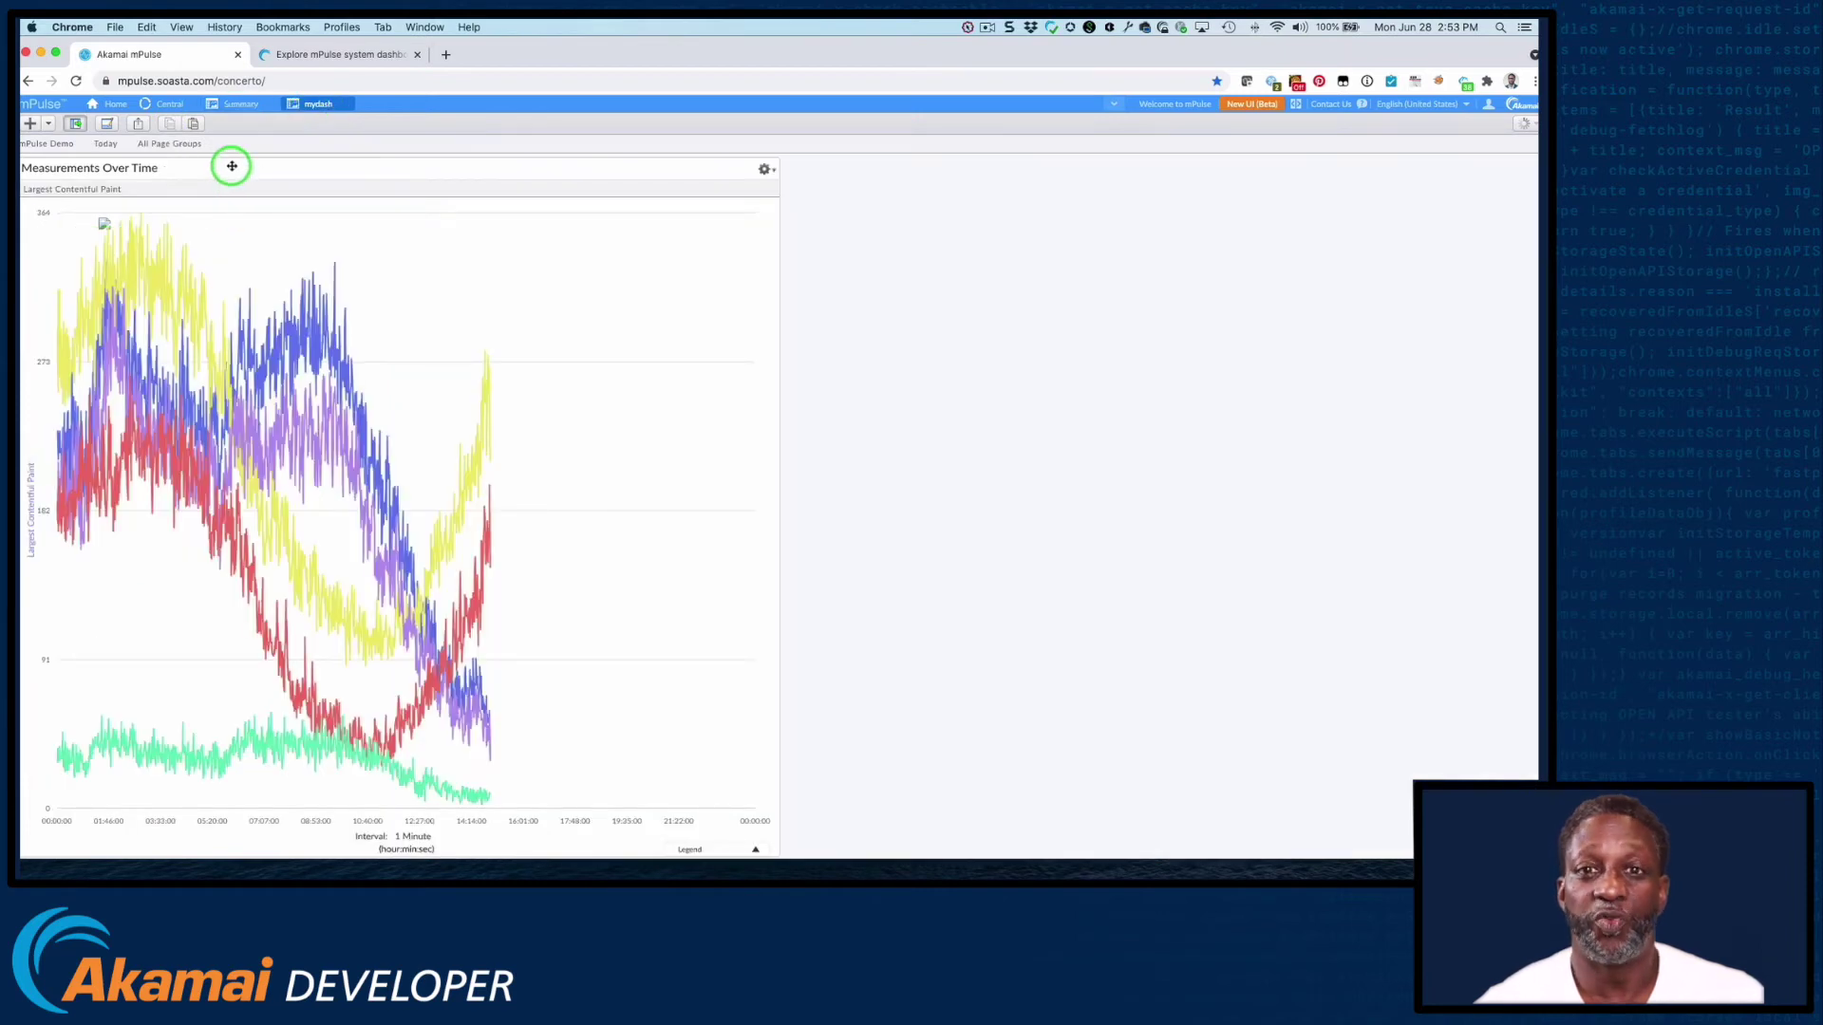
pyautogui.click(232, 168)
pyautogui.click(194, 125)
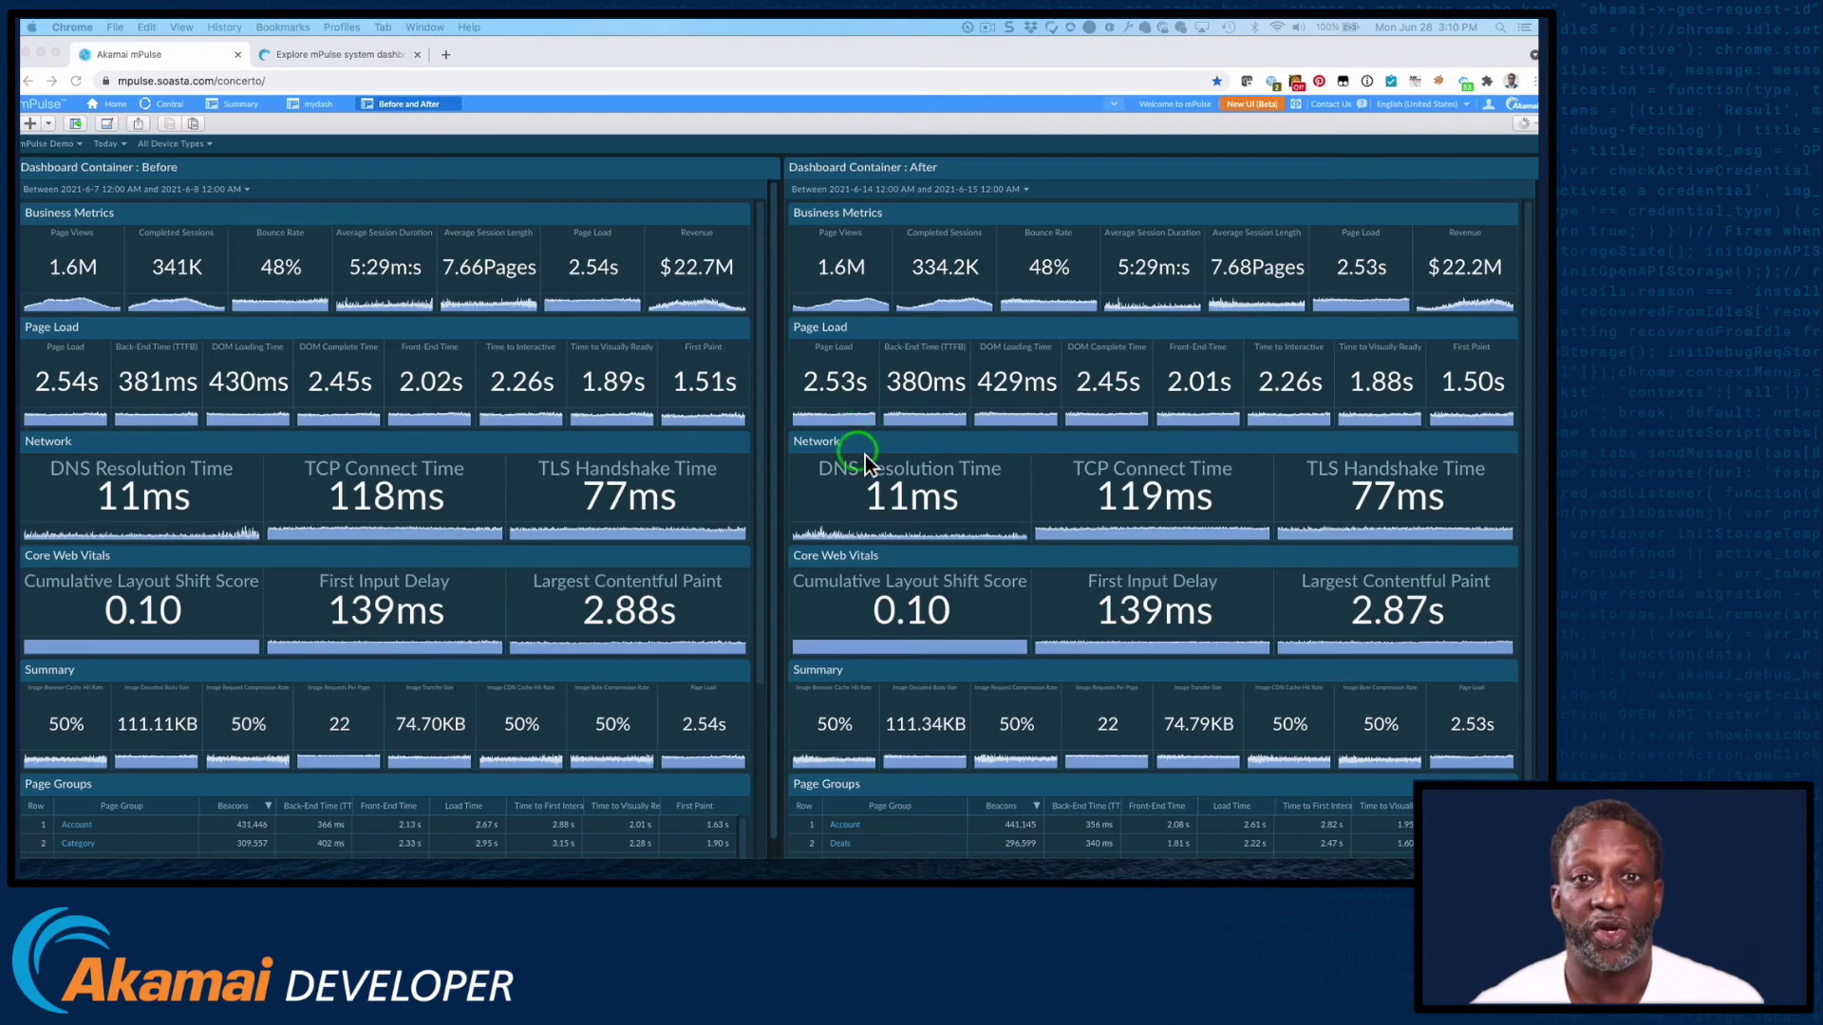
# Try to add a Dashboard Container to the empty second column of mydash using an existing dashboard
pyautogui.click(317, 107)
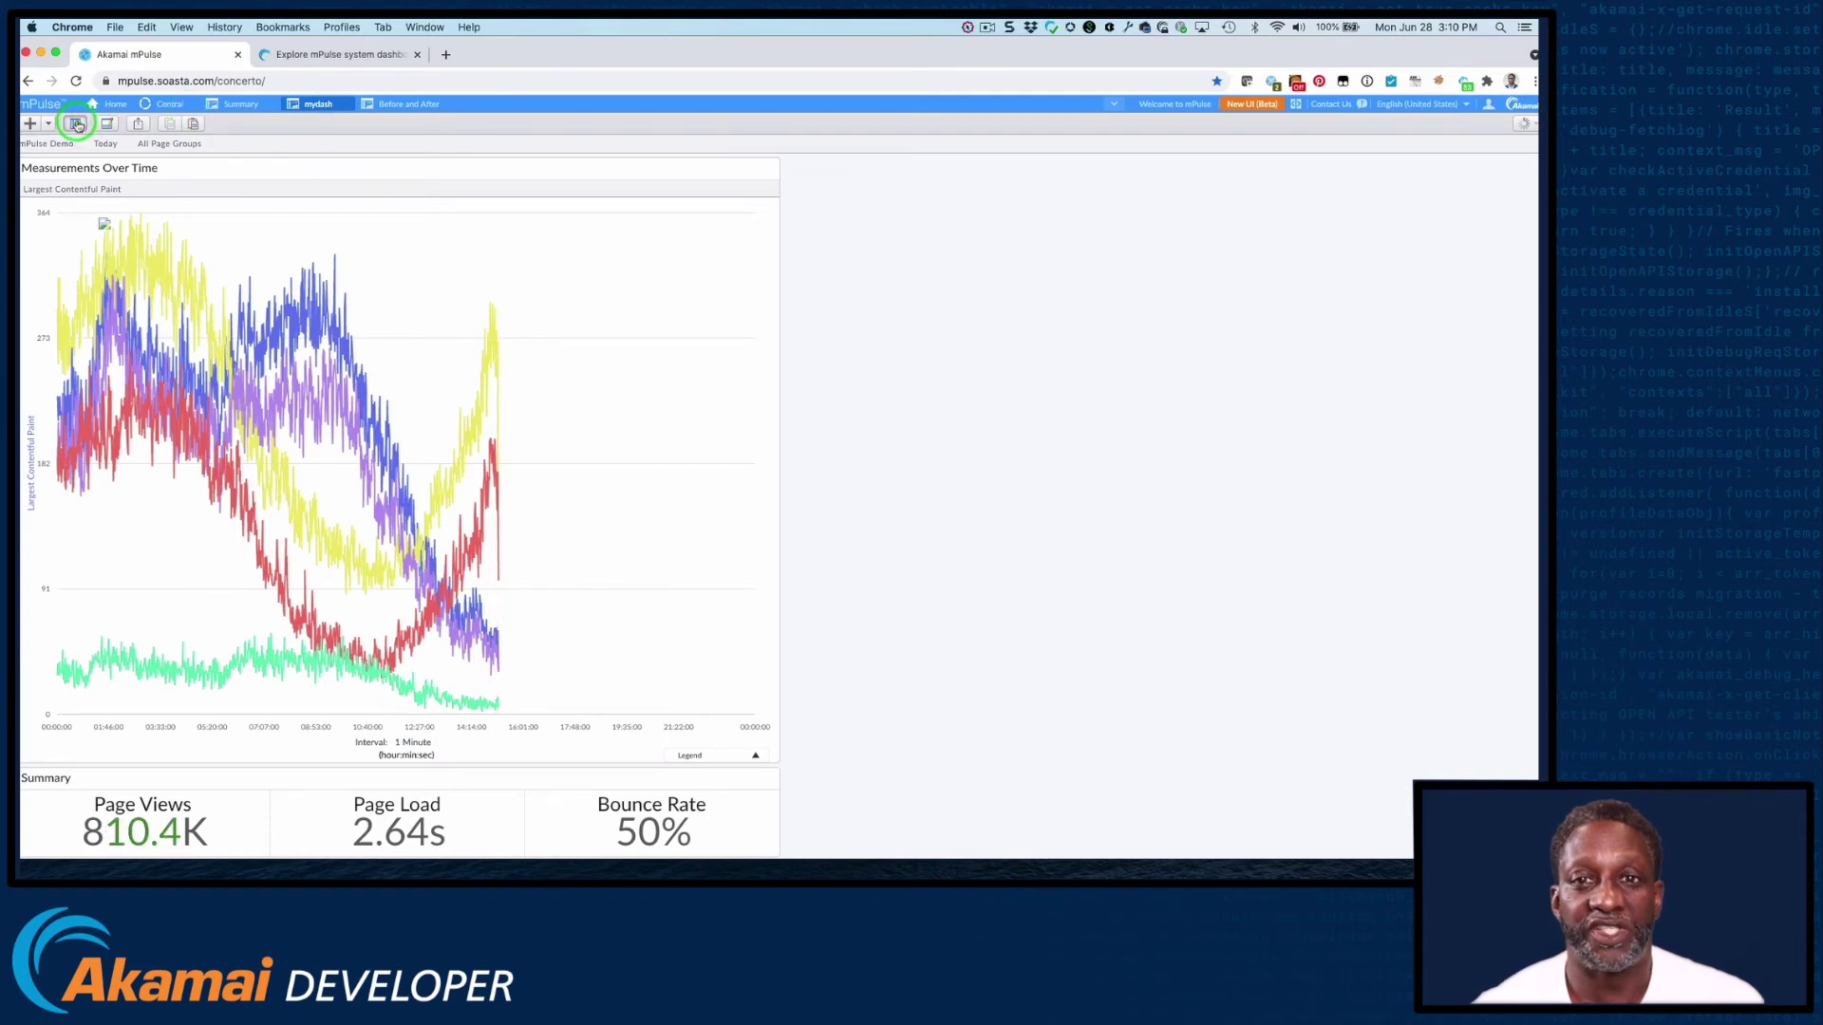
pyautogui.click(76, 124)
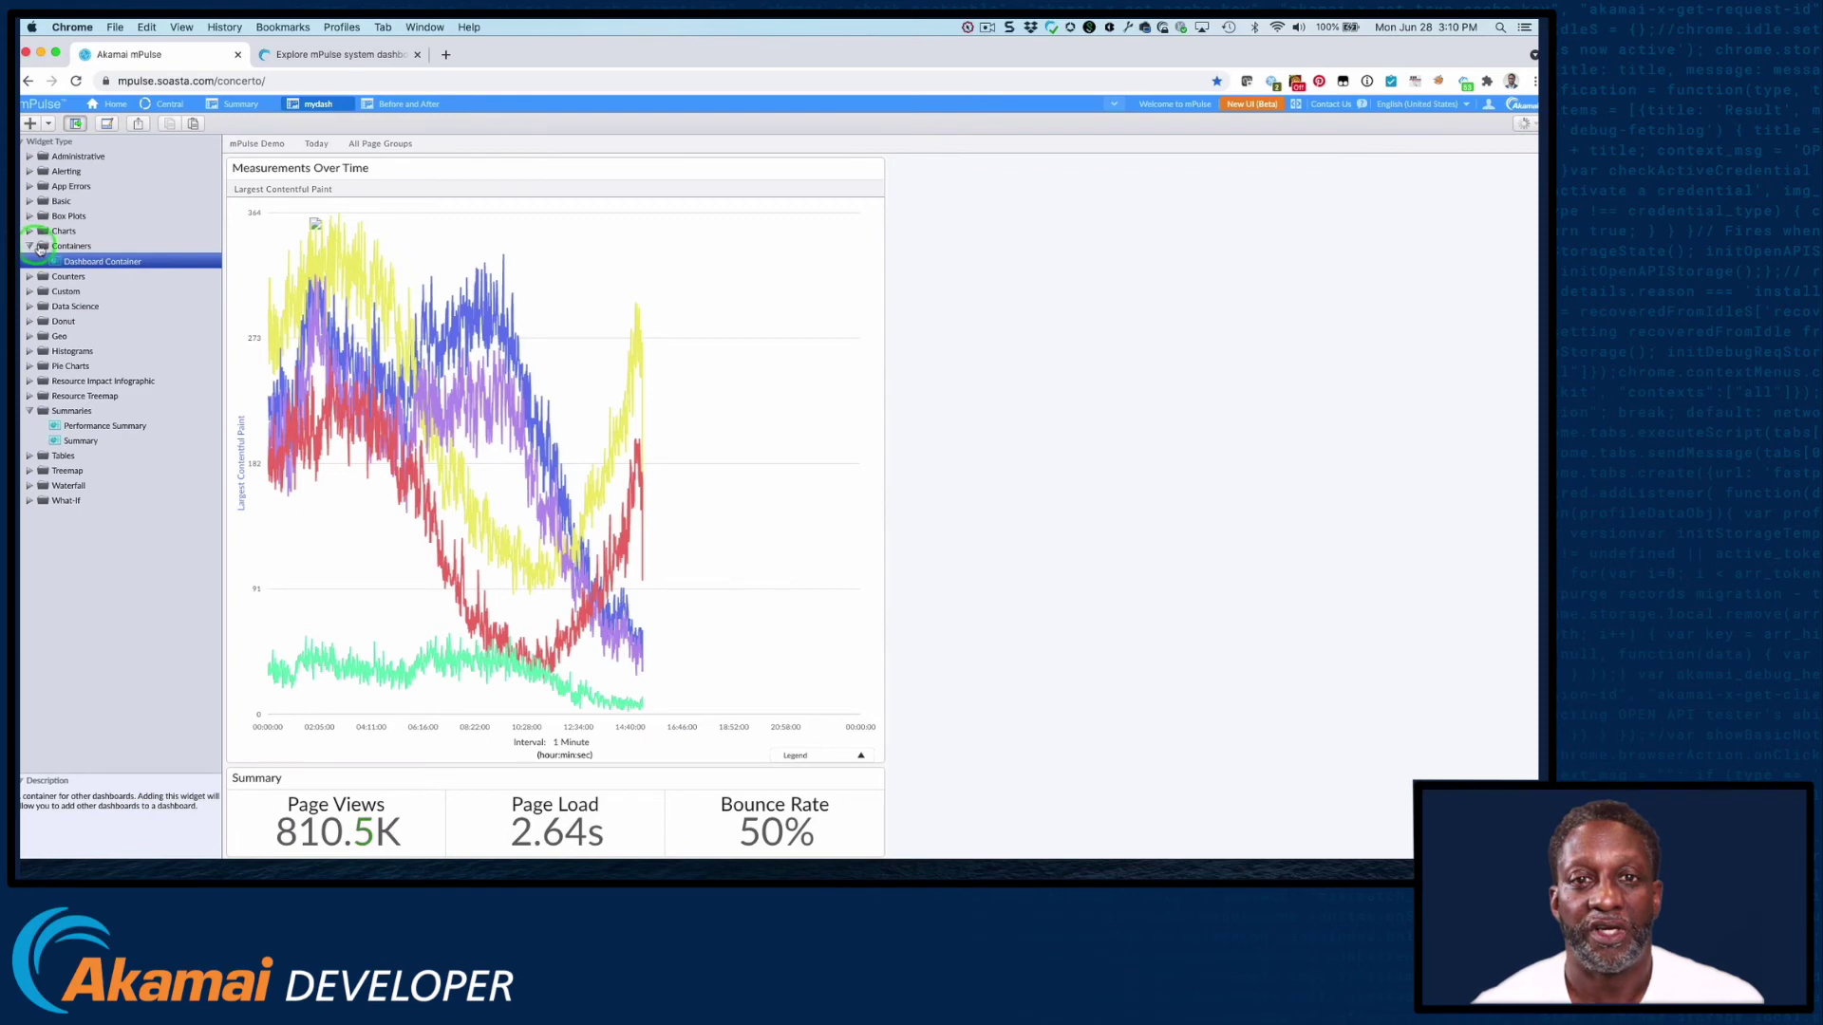
pyautogui.click(62, 258)
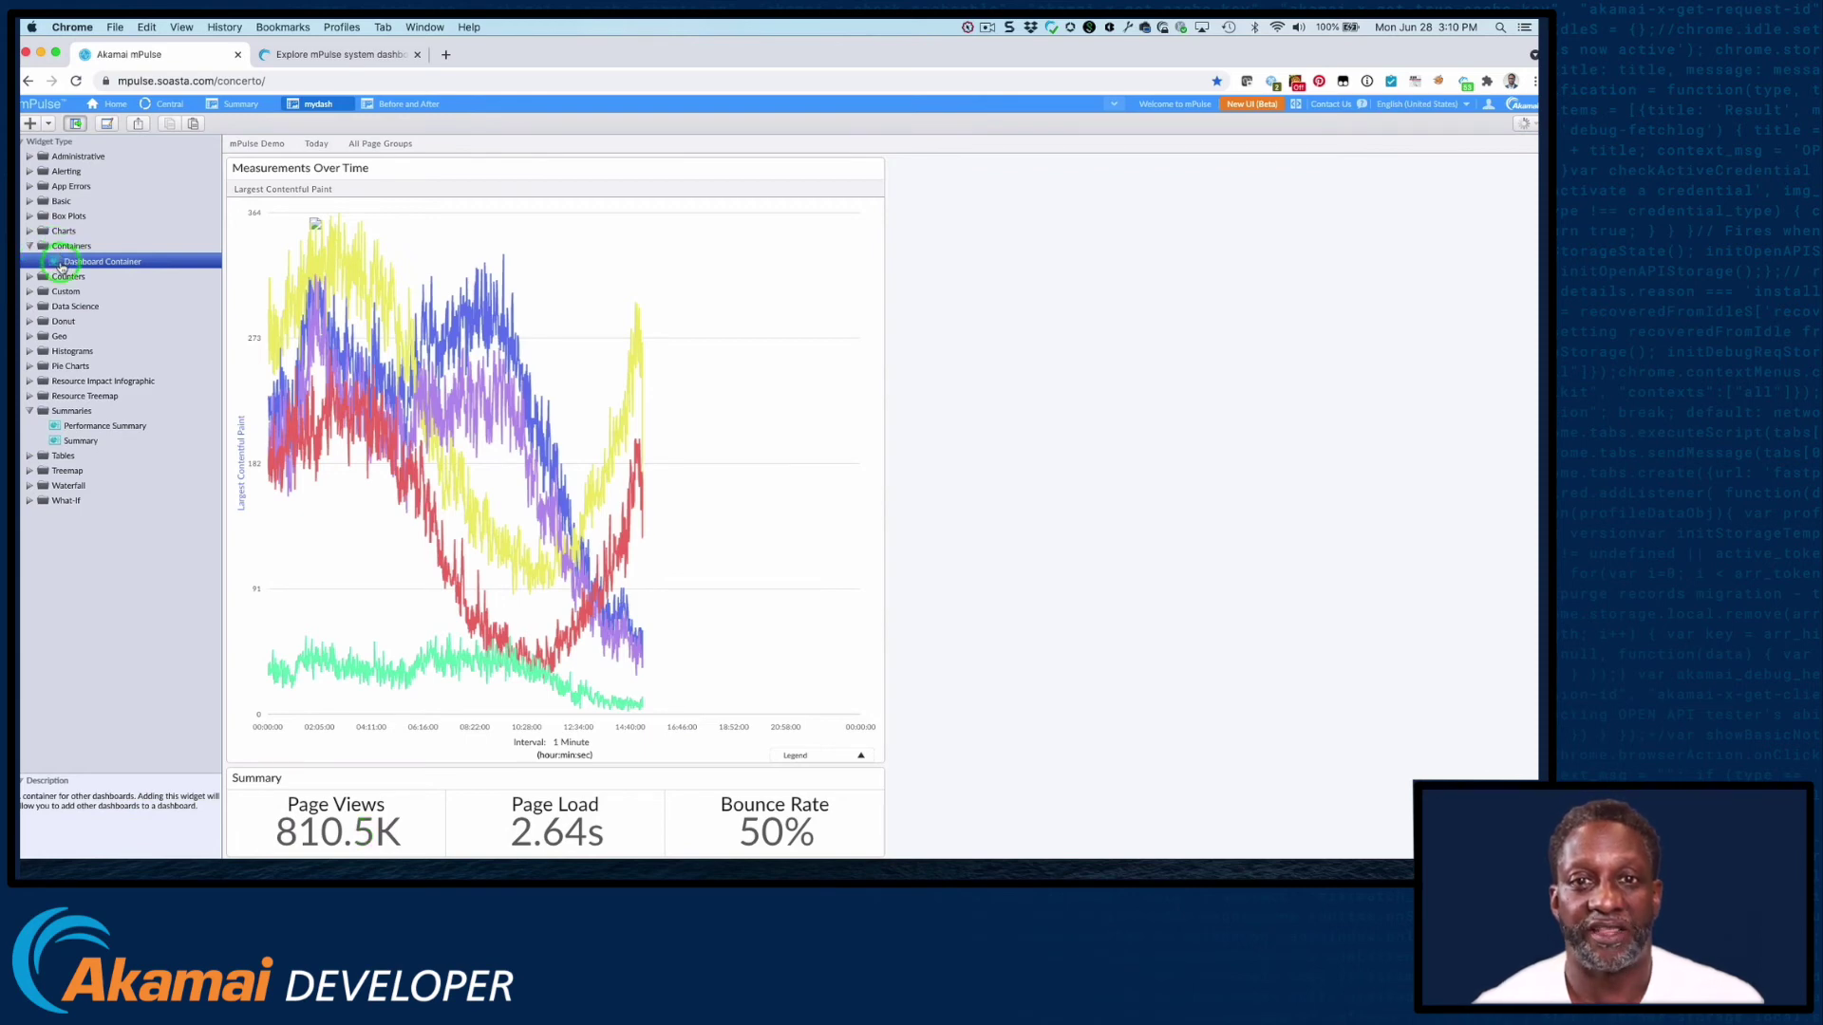
pyautogui.moveTo(59, 263); pyautogui.dragTo(1054, 291)
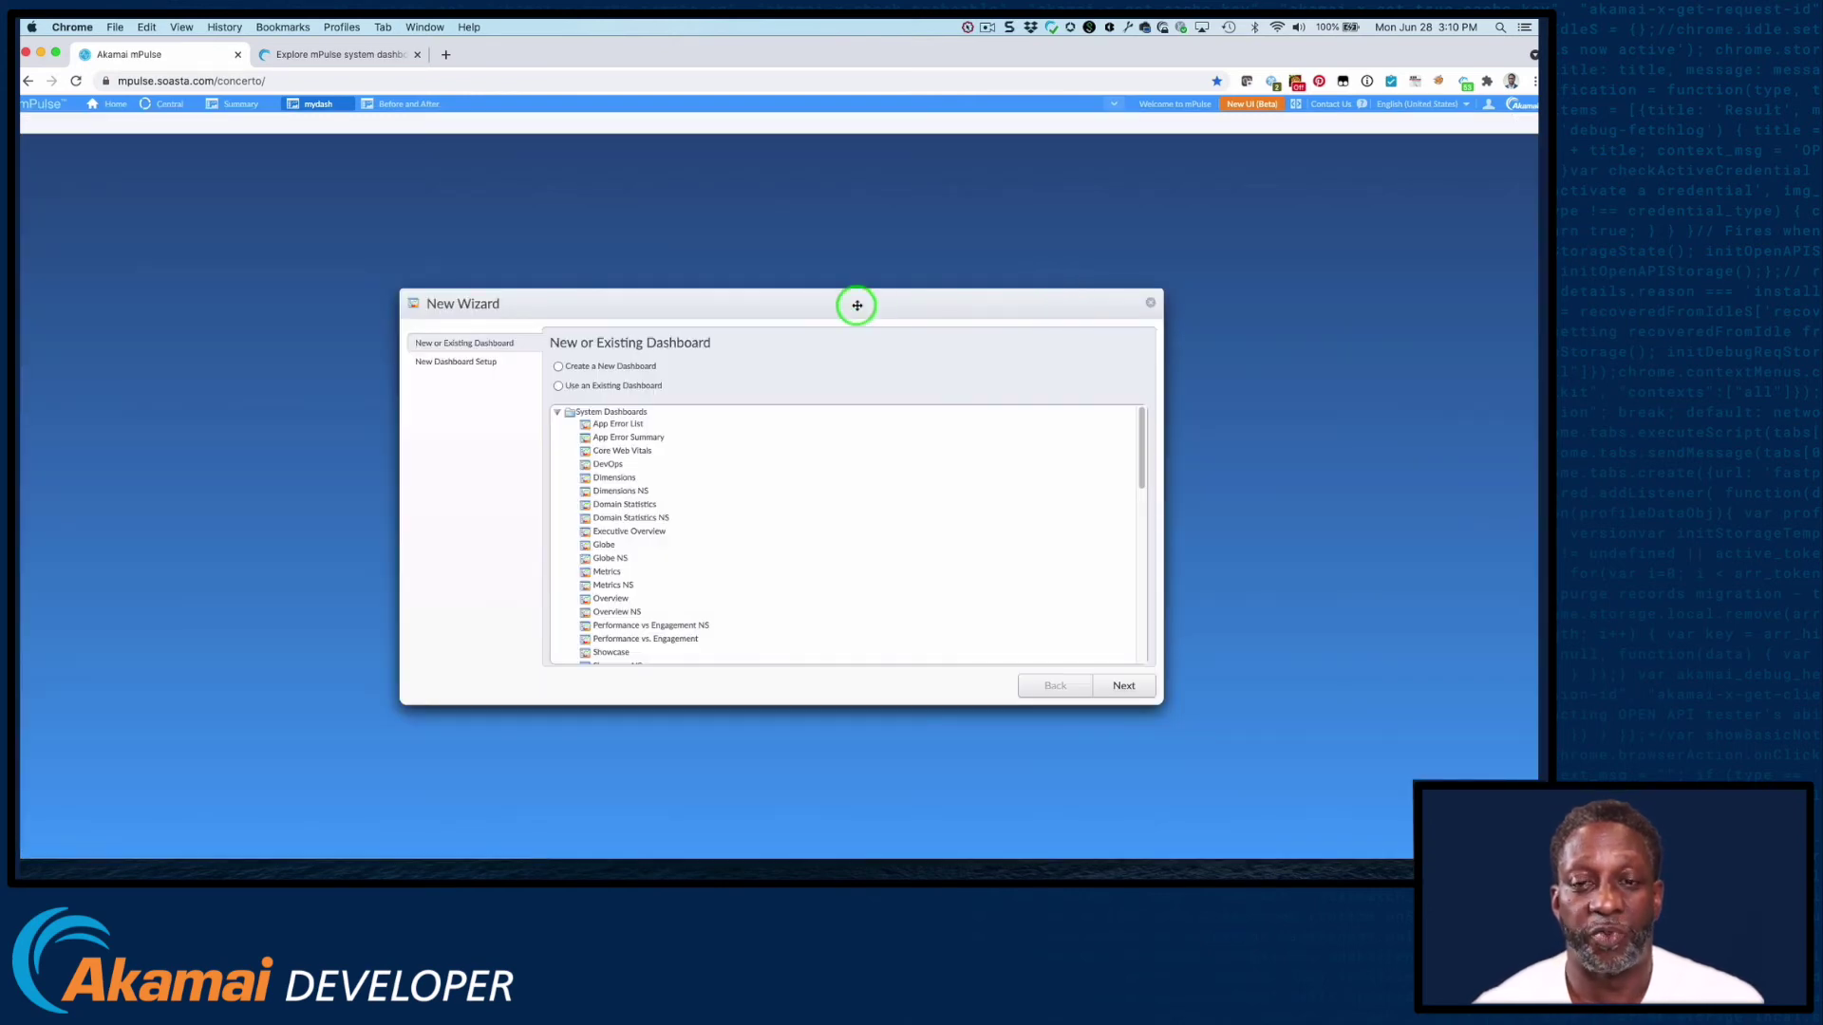
pyautogui.click(558, 387)
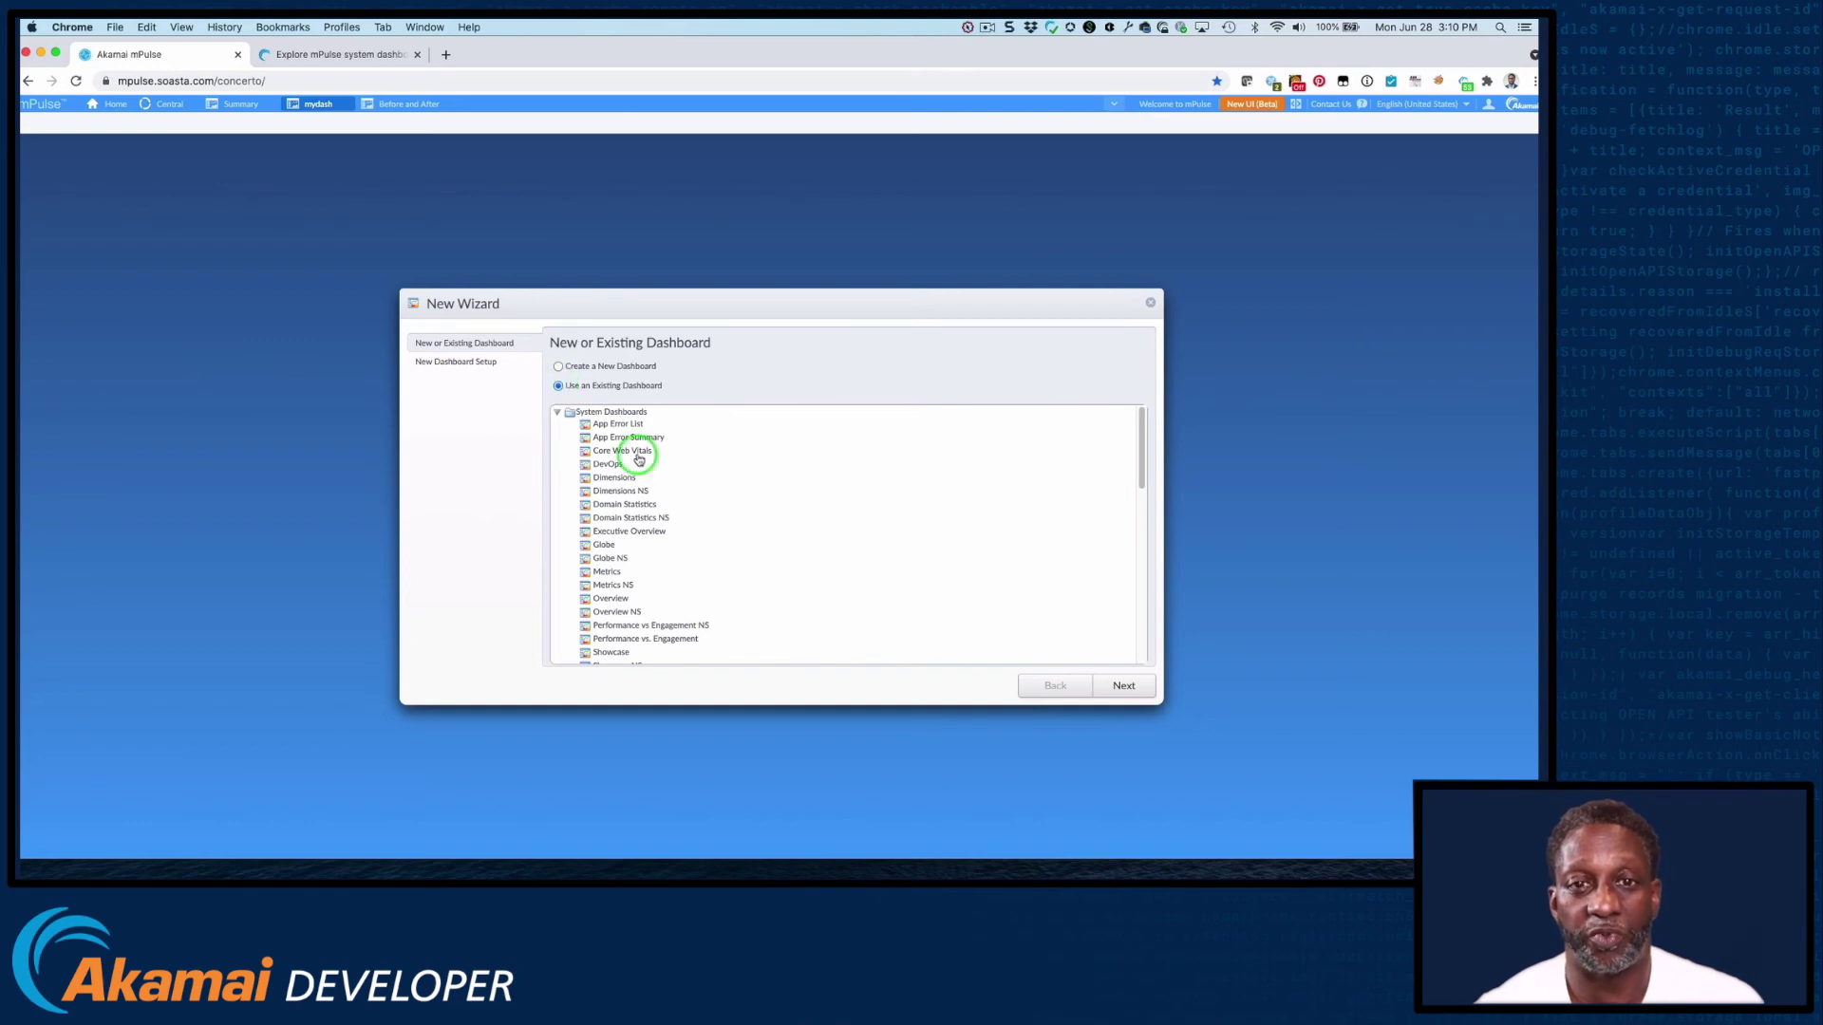
pyautogui.scroll(-5, 638, 465)
pyautogui.scroll(-6, 638, 470)
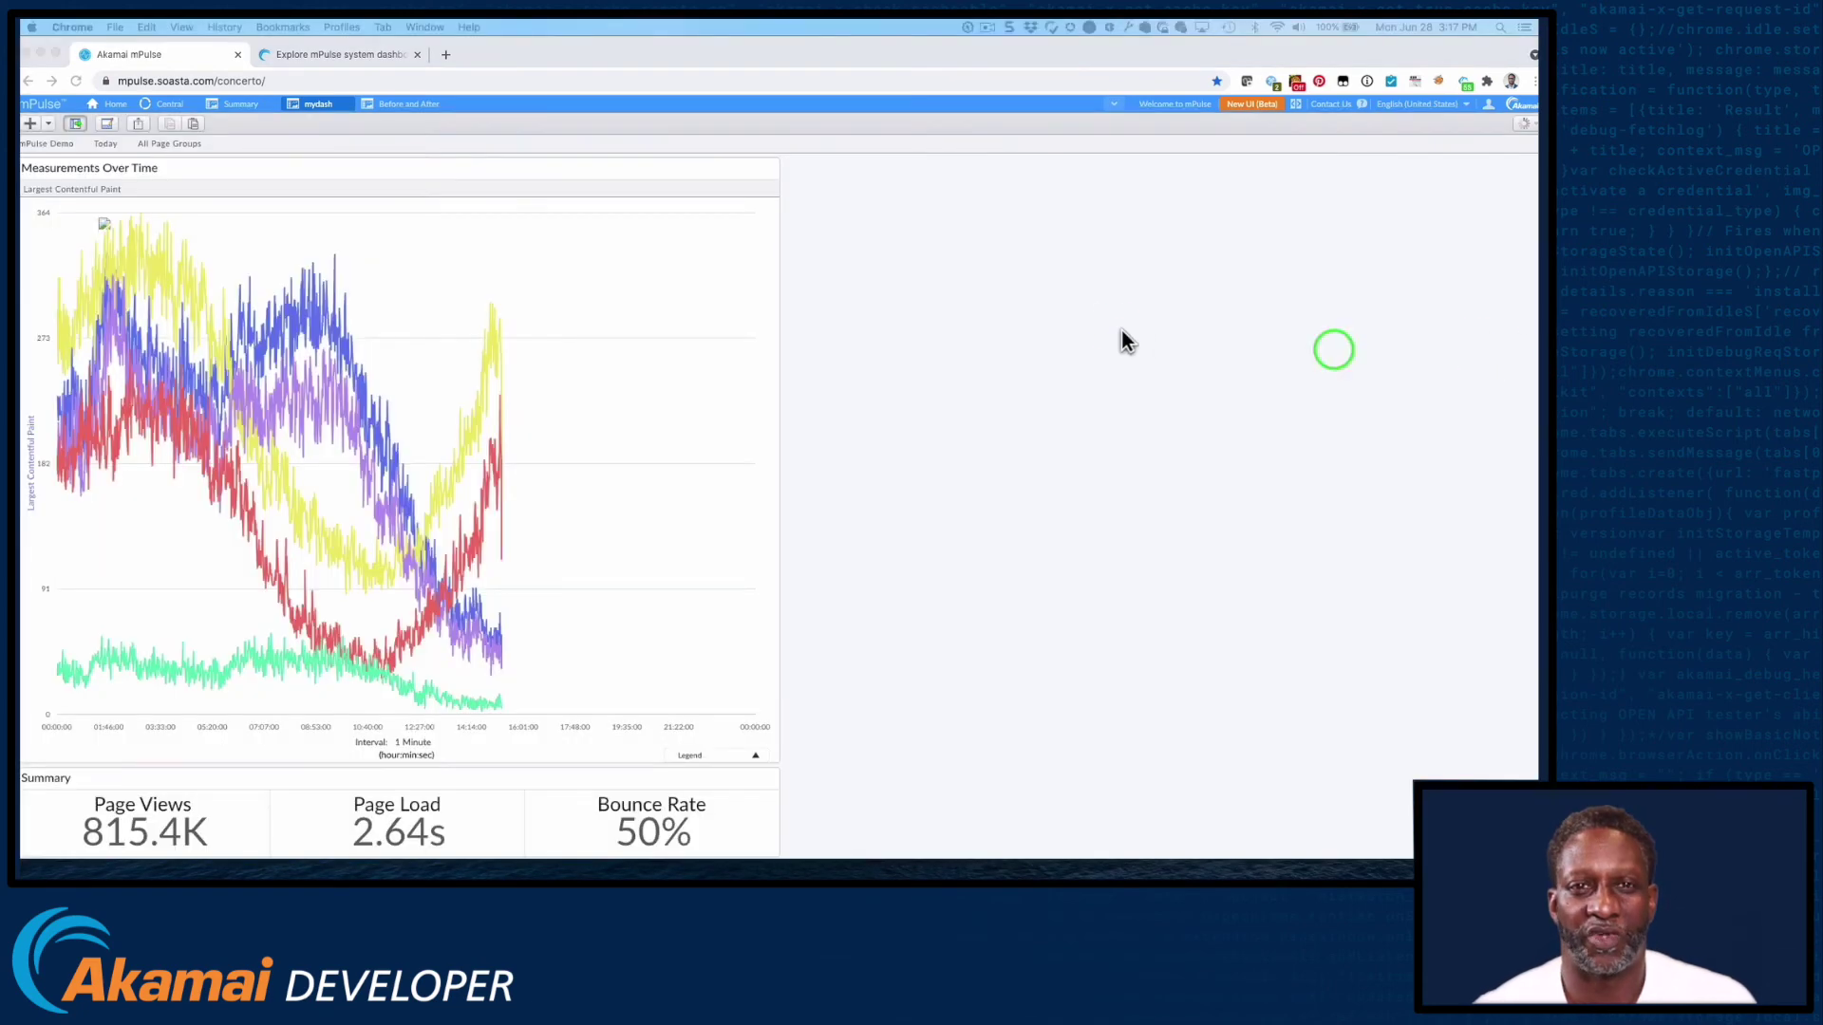
# Open the sharing options of the mydash dashboard
pyautogui.click(909, 329)
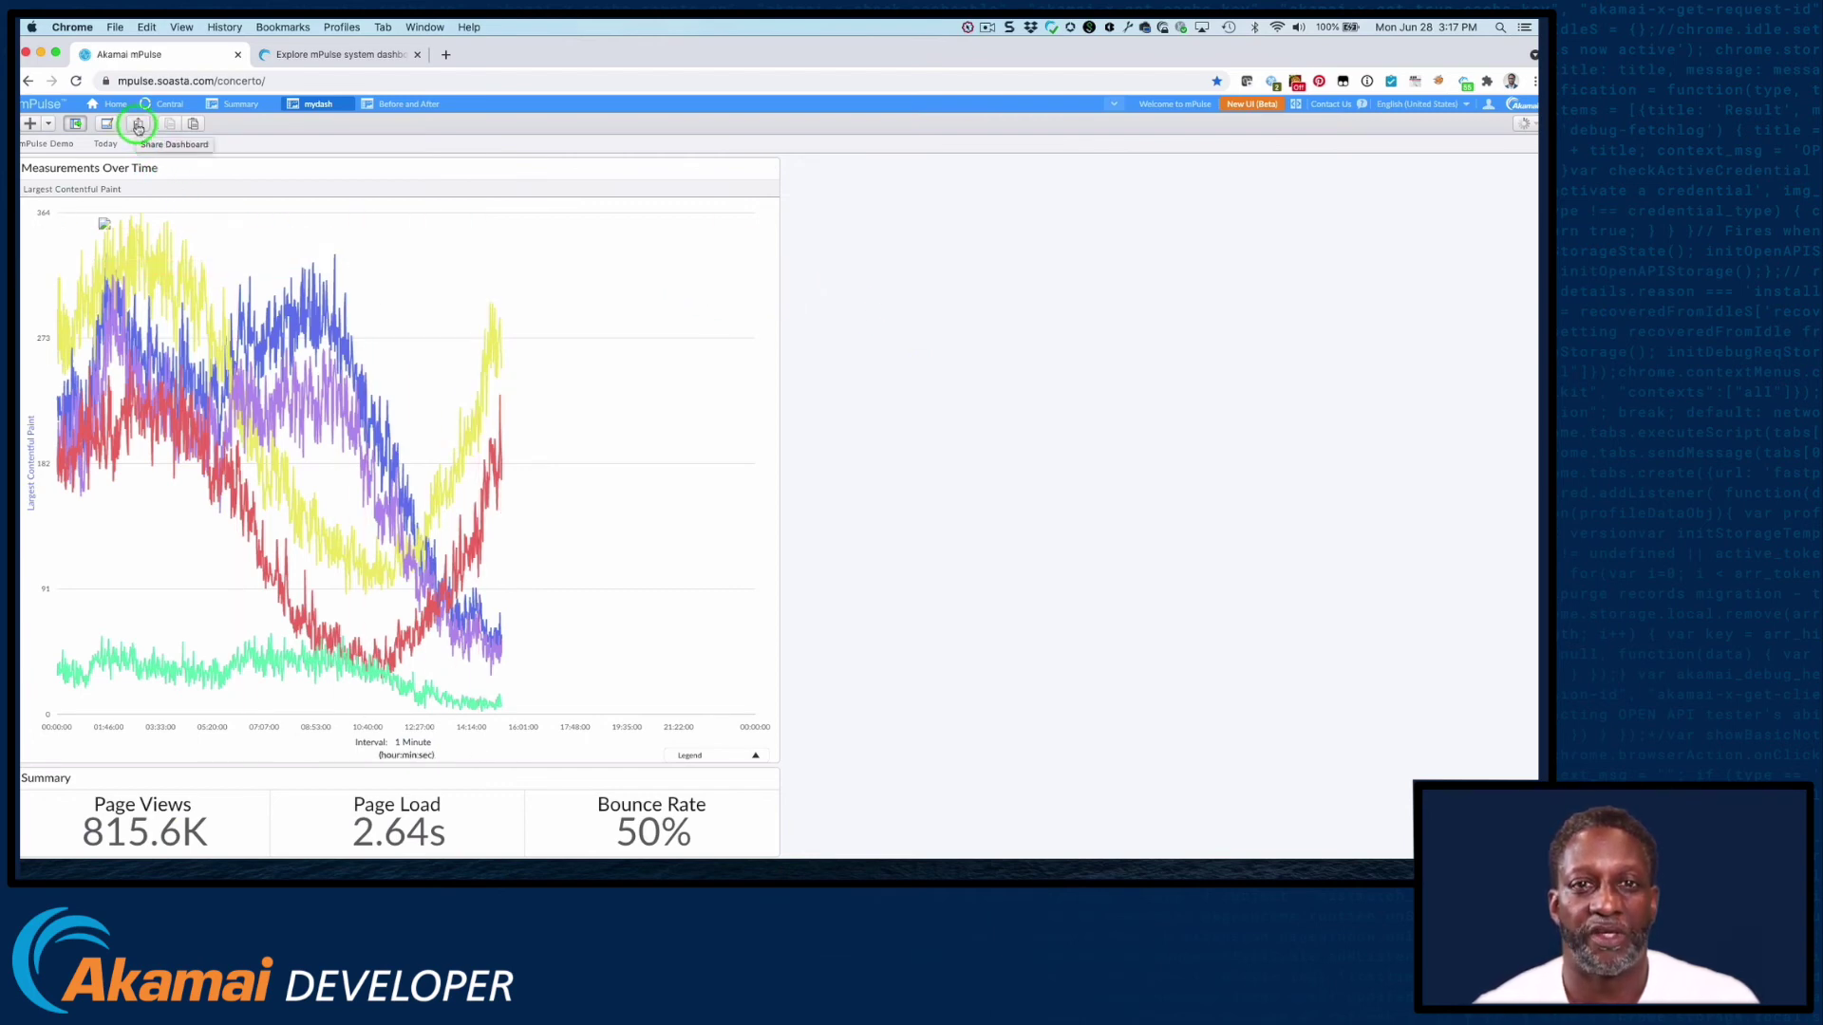
pyautogui.click(138, 125)
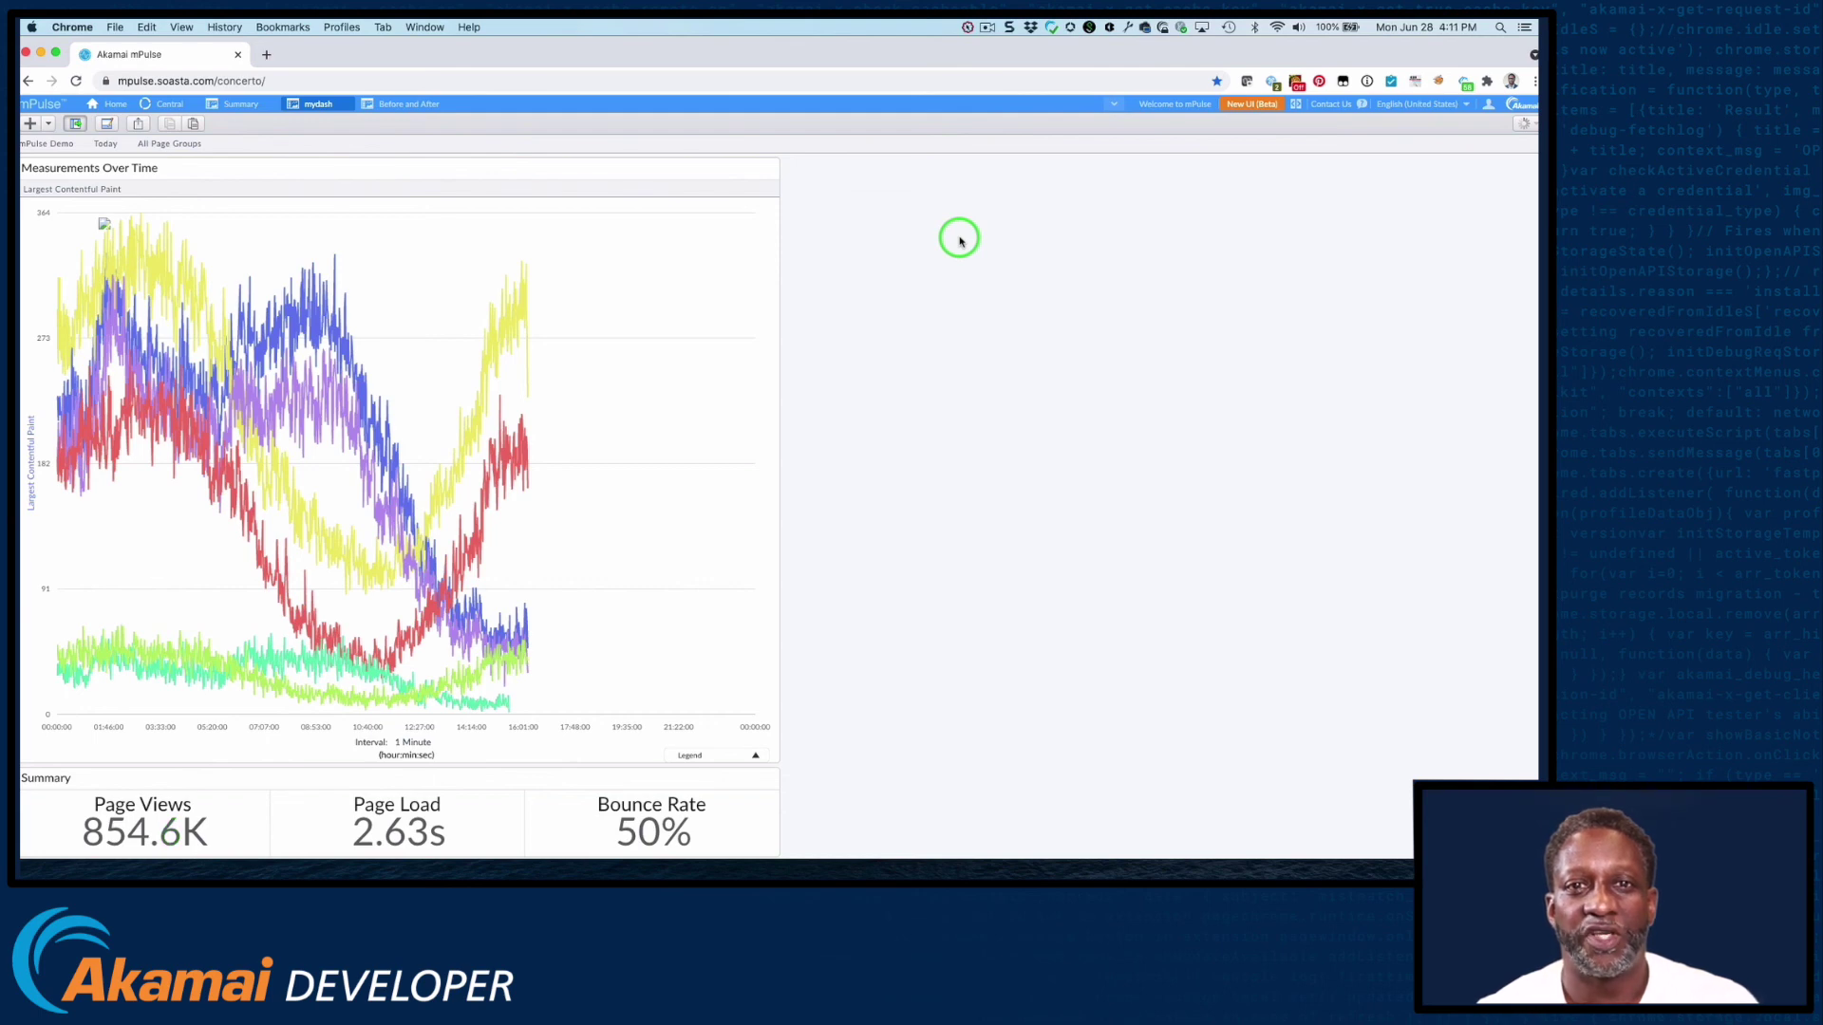
# Add the Before and After dashboard and the Overview dashboard to the default dashboards in Central's My Settings
pyautogui.click(172, 105)
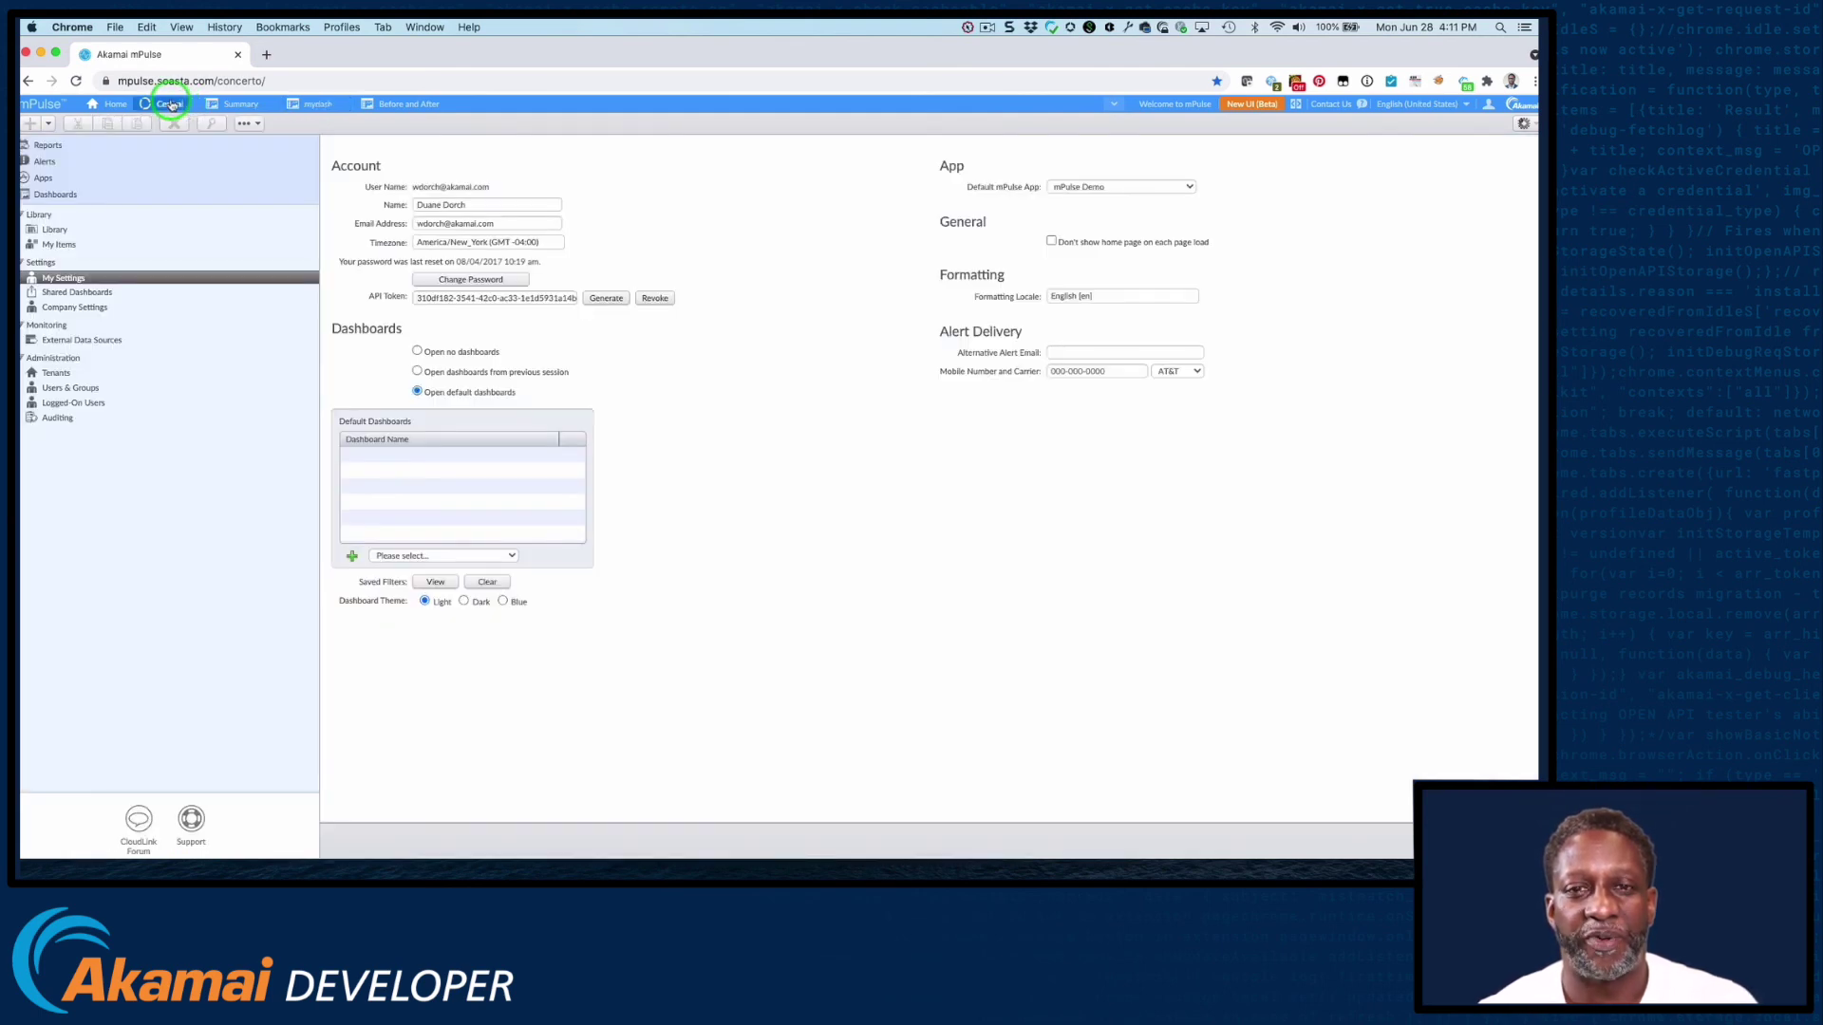
pyautogui.click(64, 279)
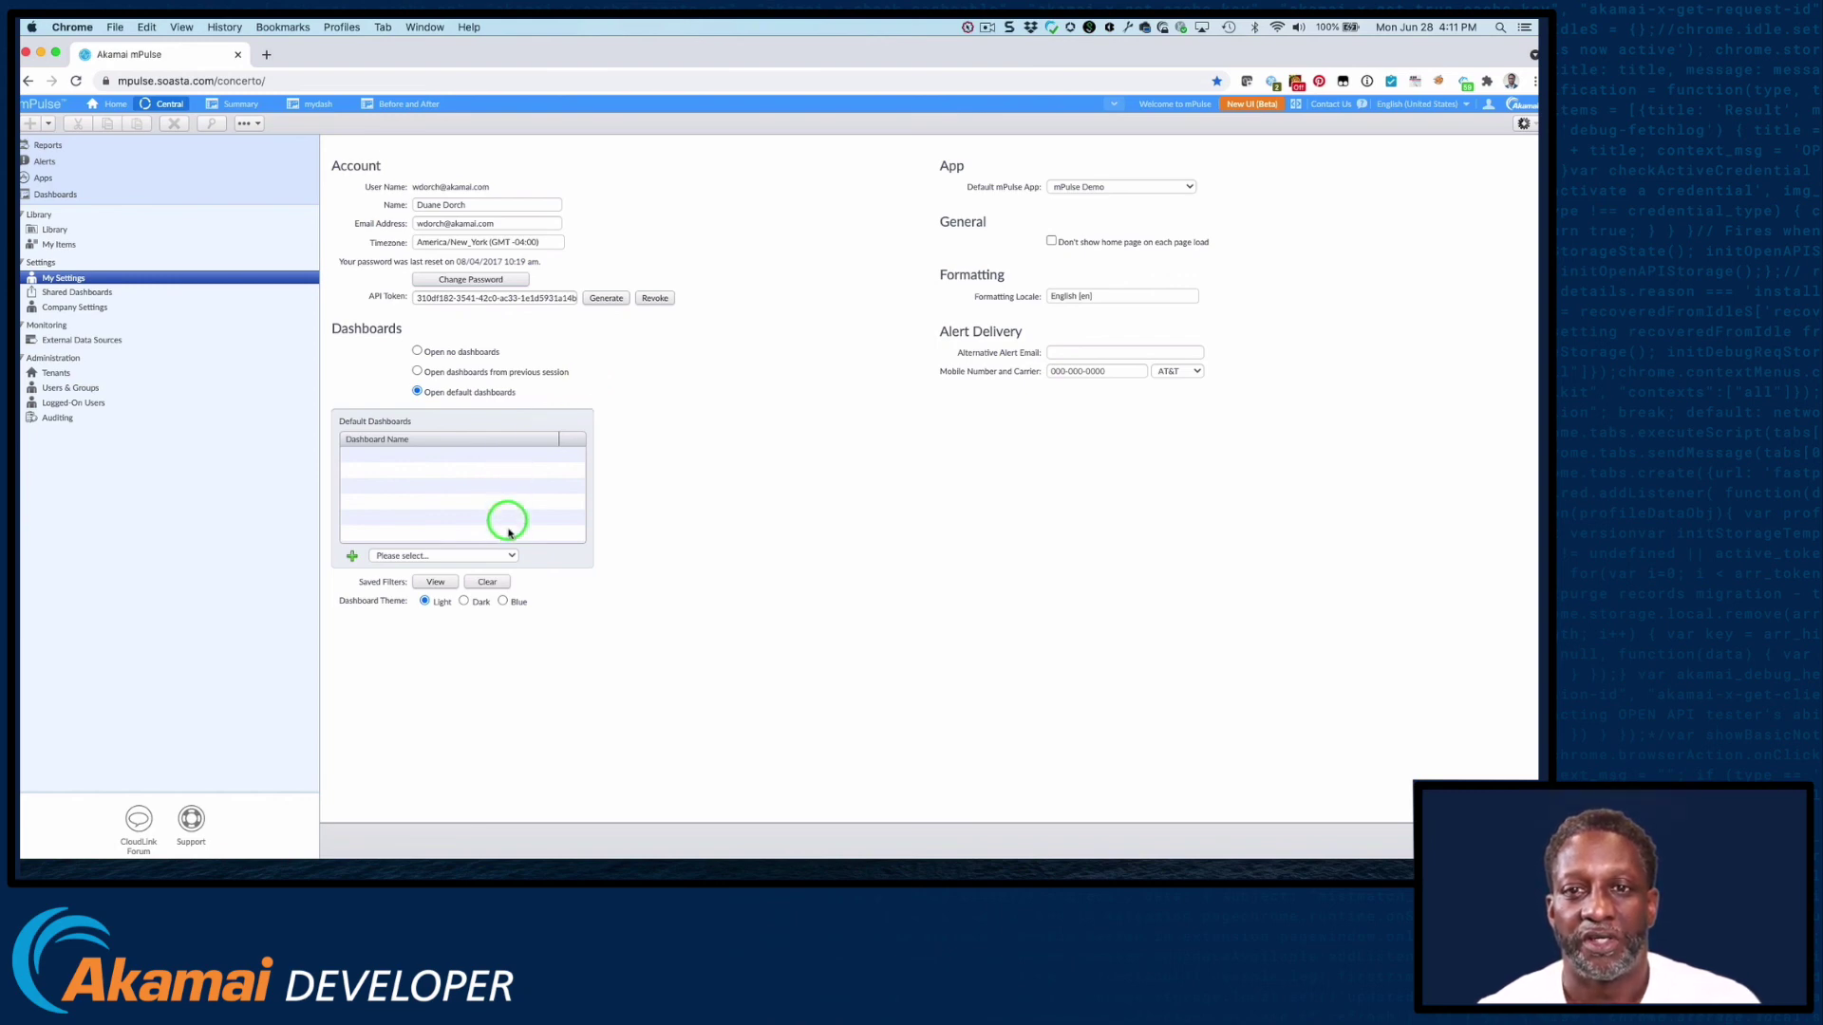
pyautogui.click(511, 556)
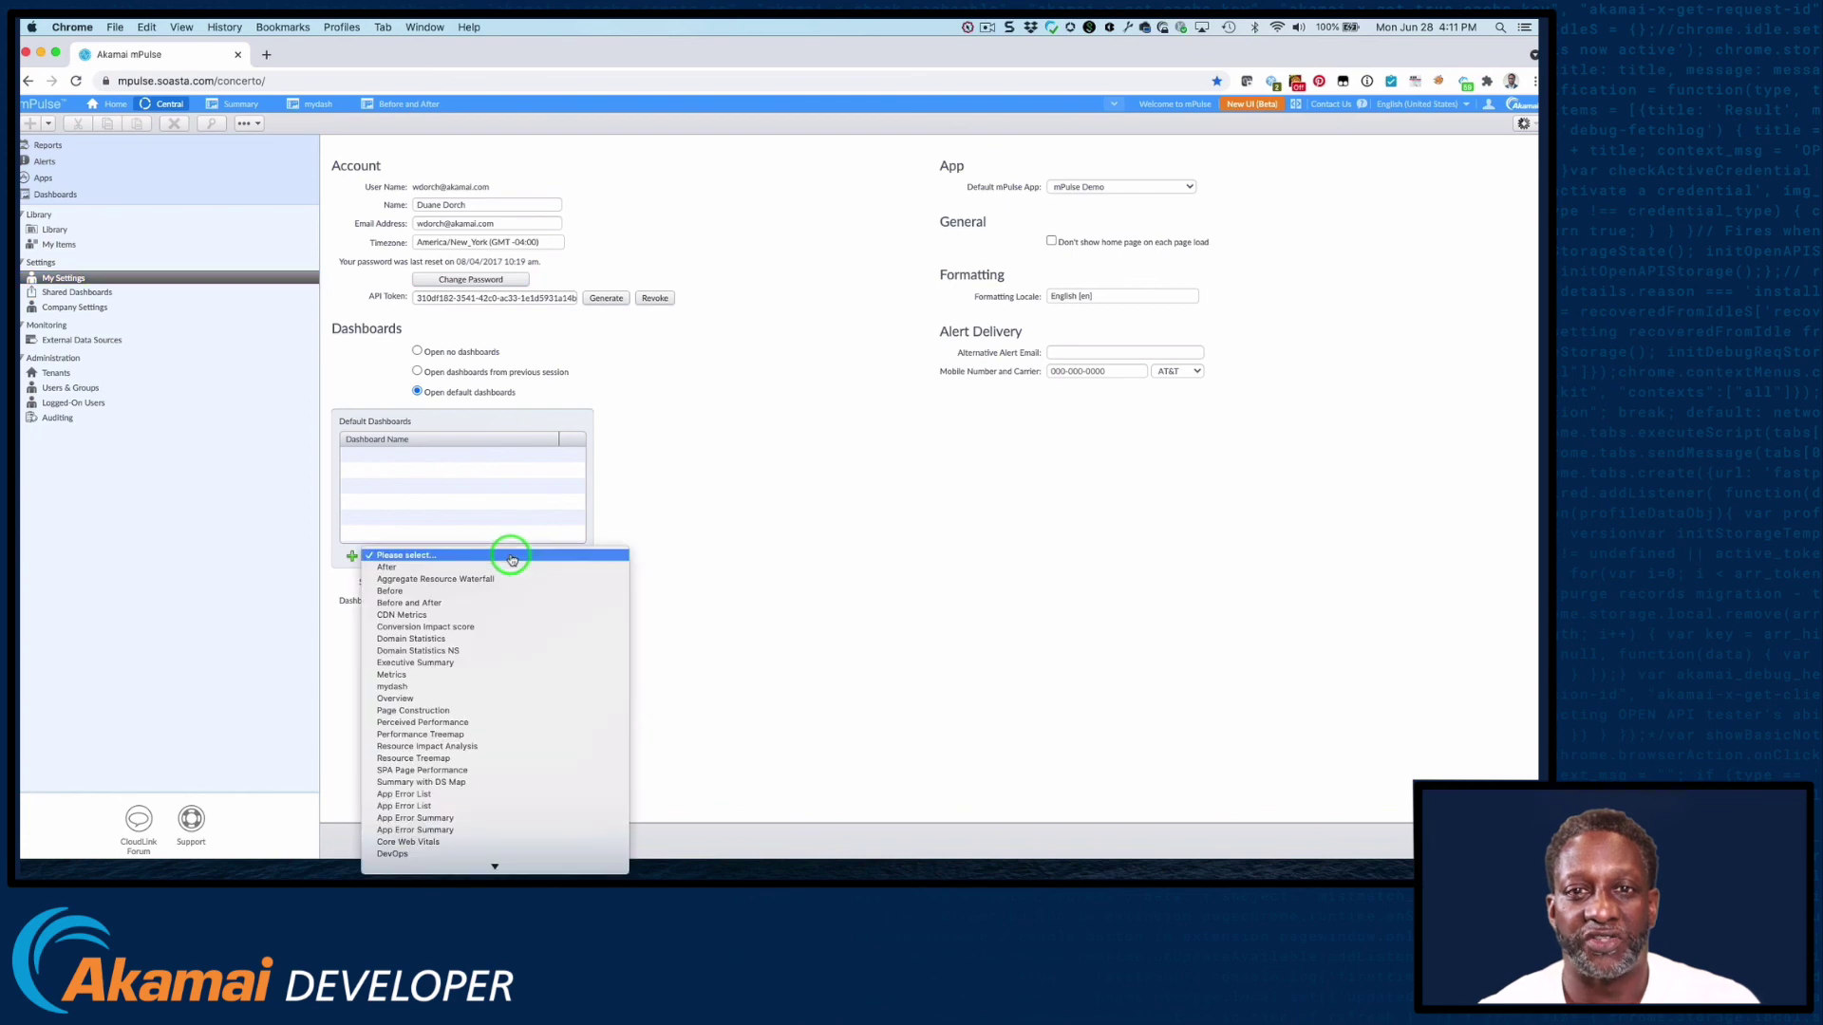
pyautogui.click(446, 603)
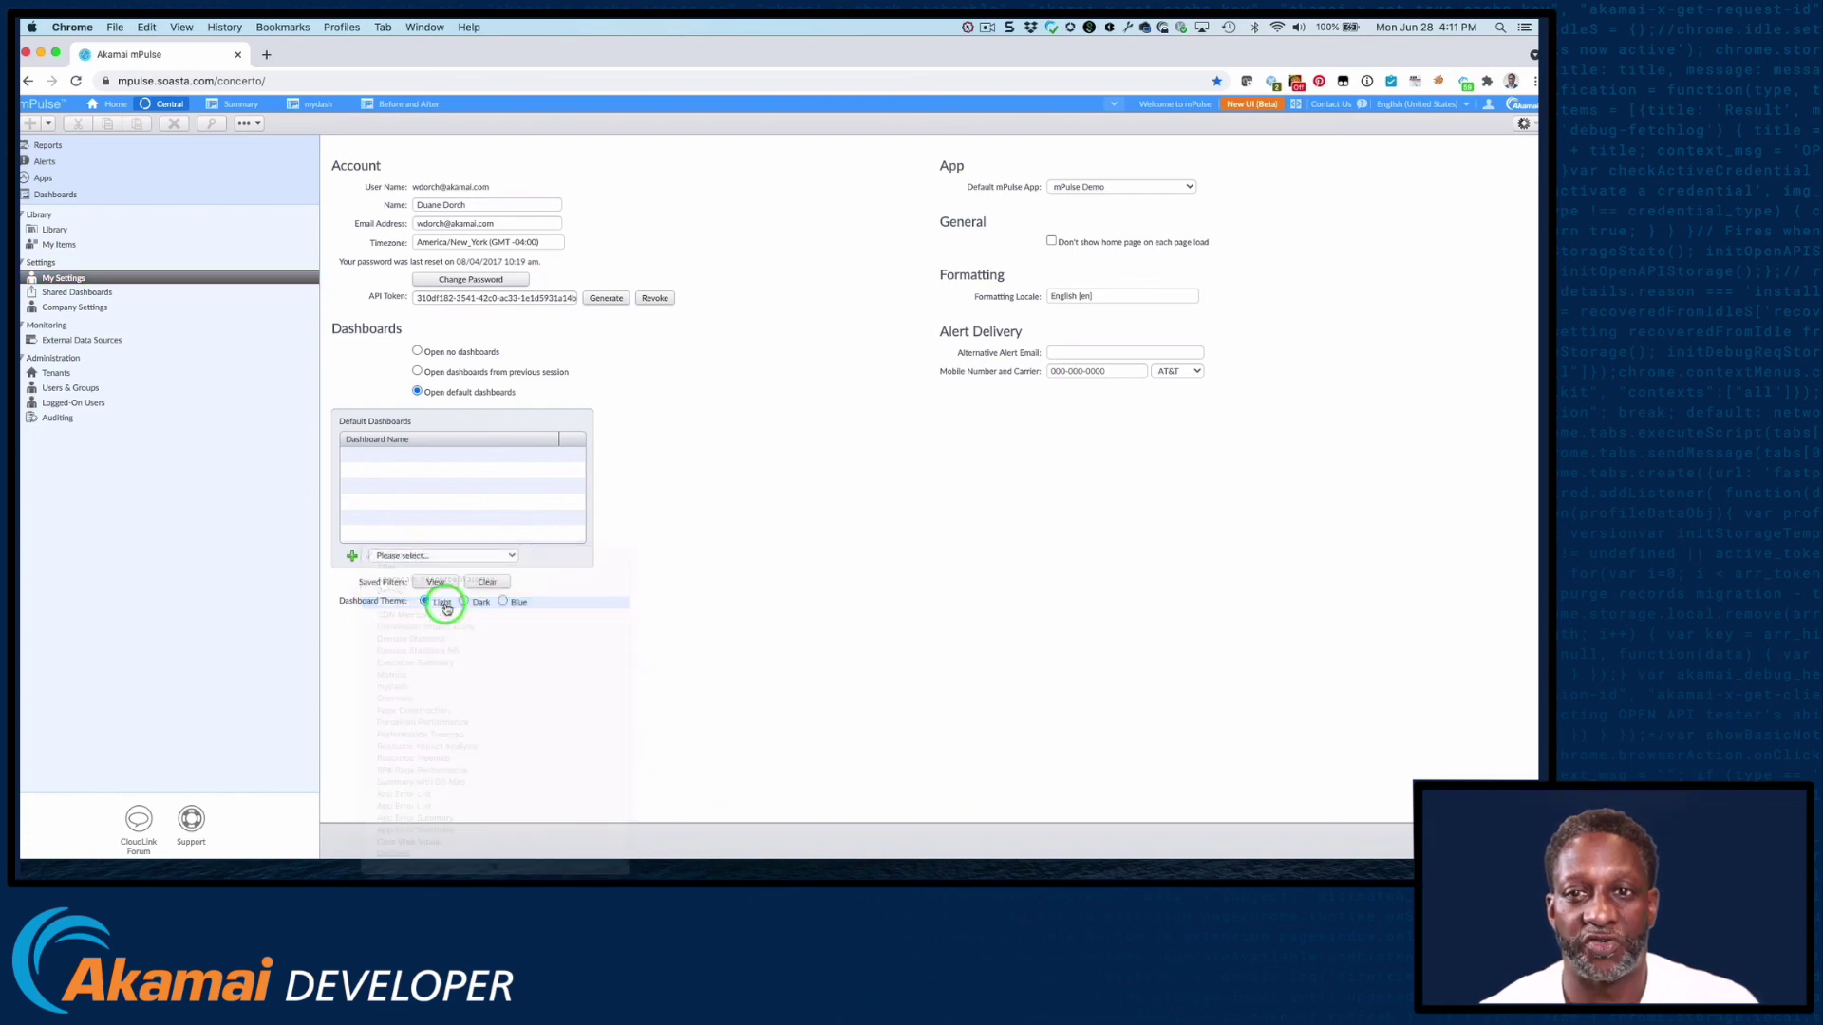
pyautogui.click(352, 555)
pyautogui.click(511, 557)
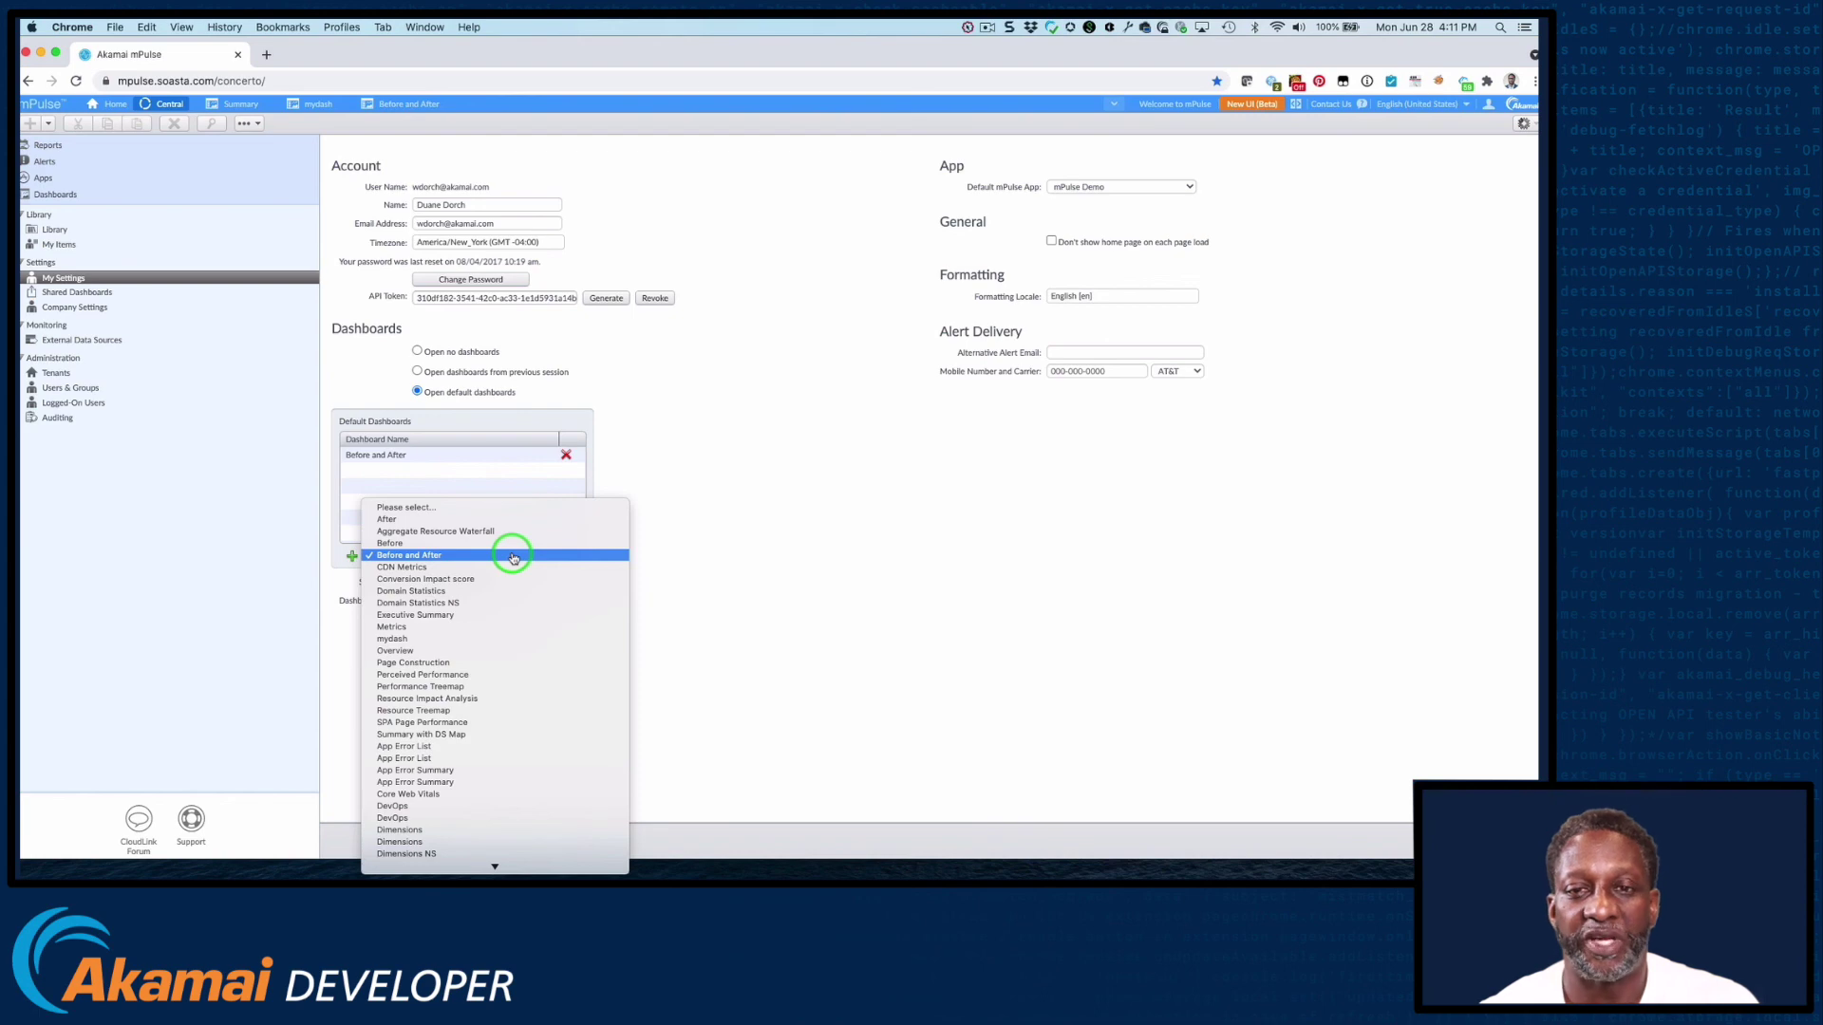
pyautogui.click(414, 652)
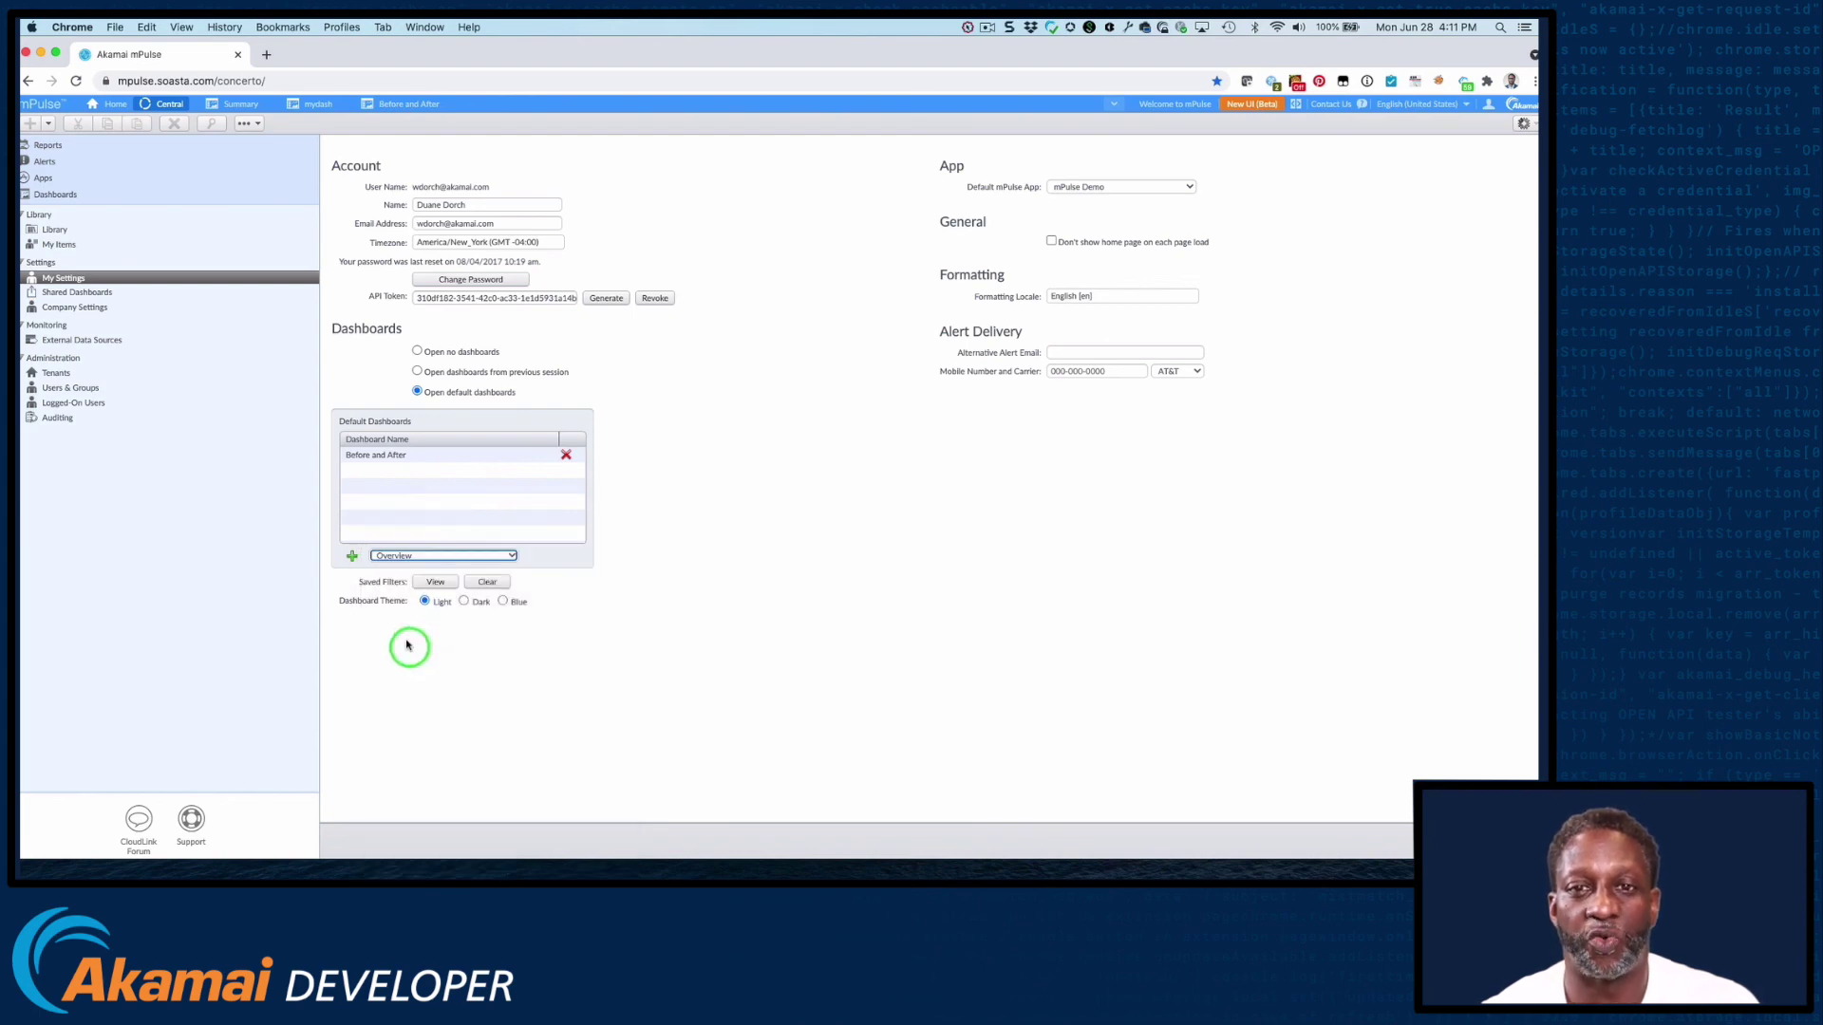
pyautogui.click(351, 557)
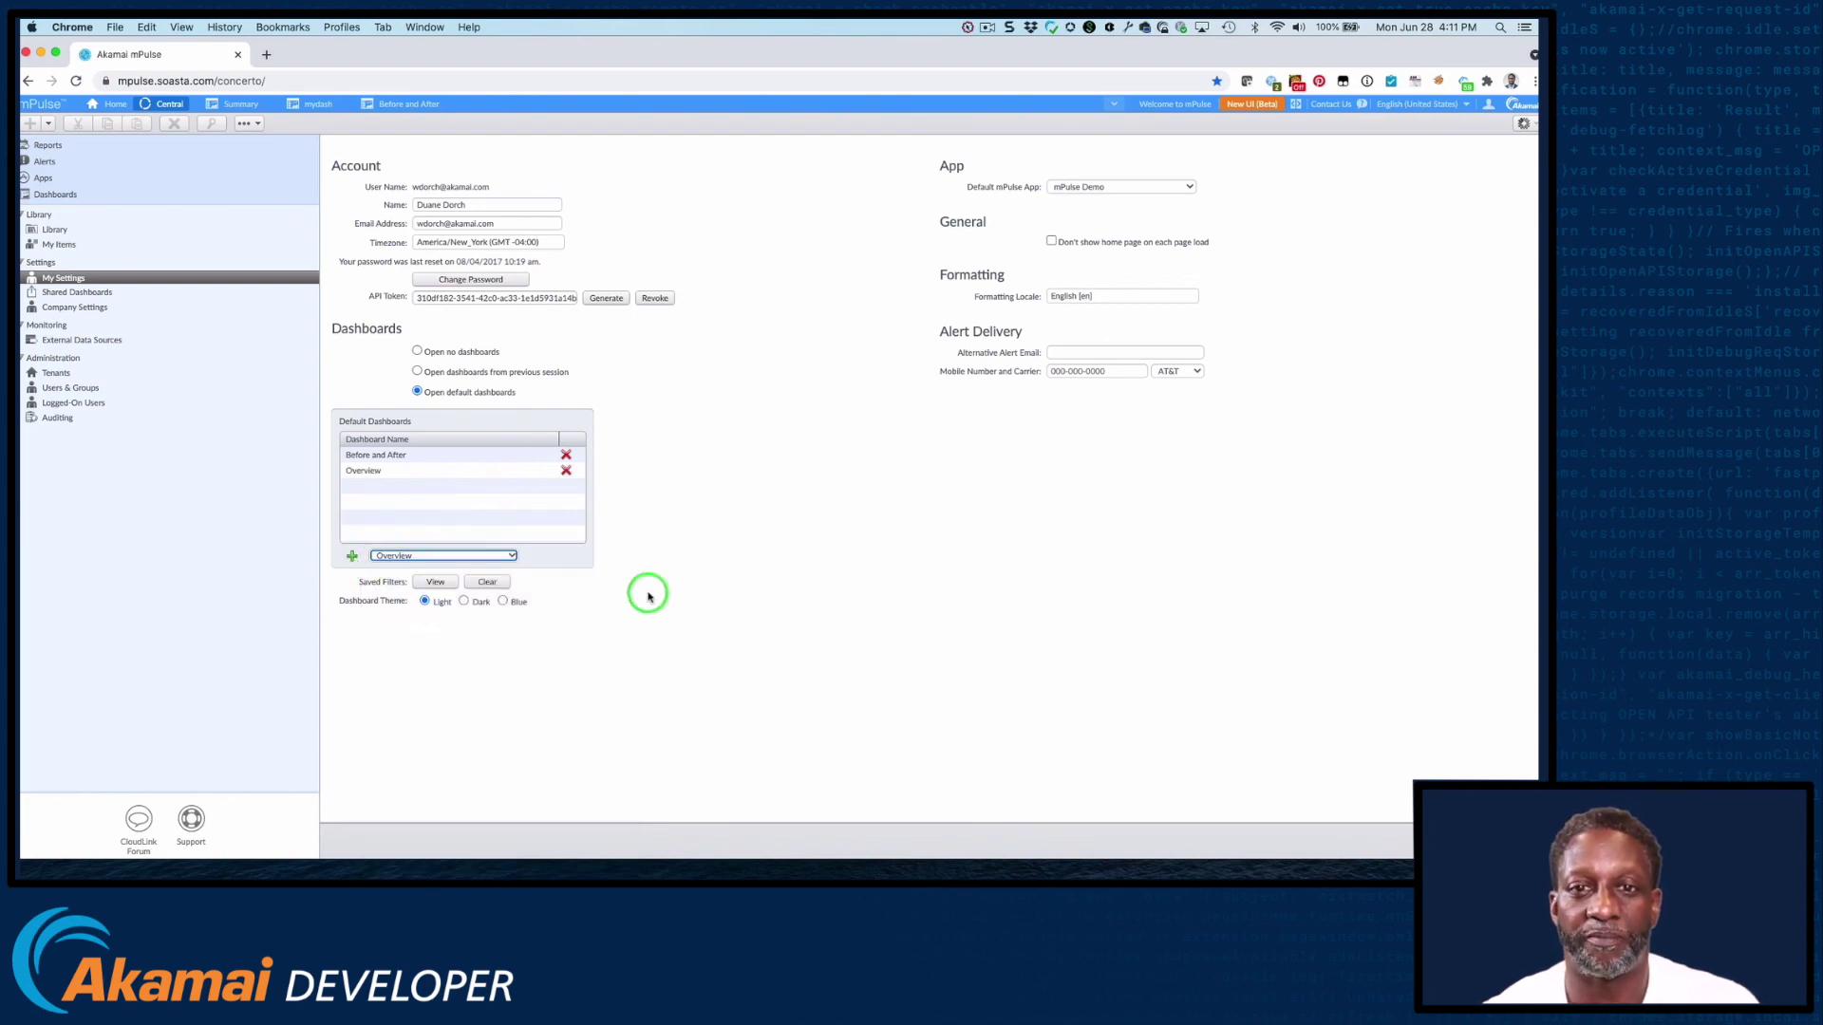